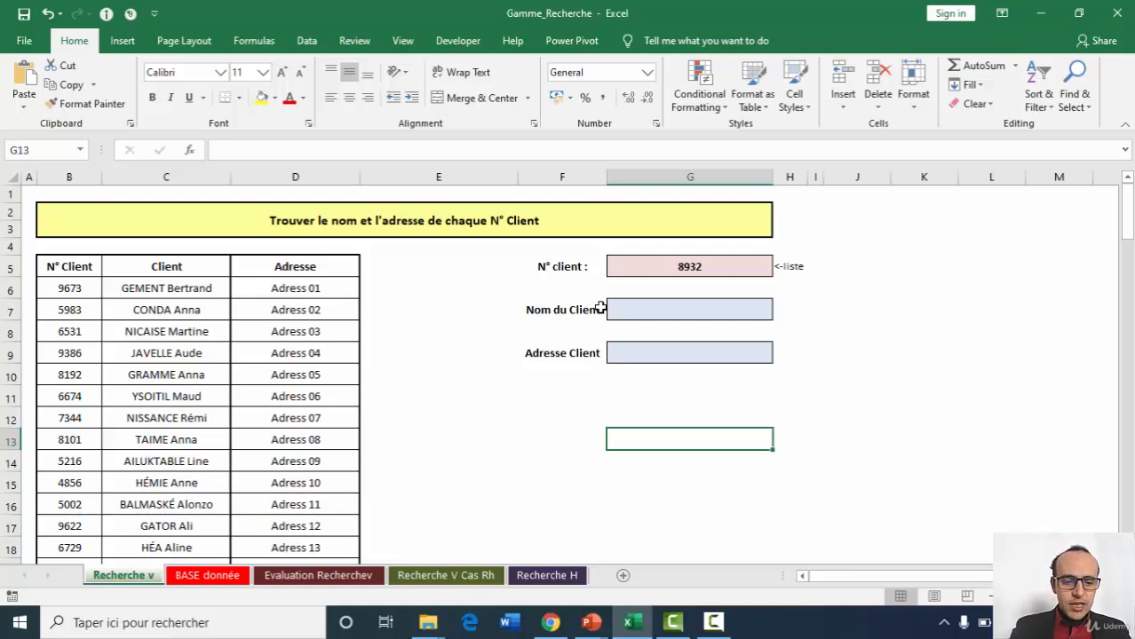
Restore the red argument labels from "Valeur recherchée" through "Correspondance : Vrai ou Faux" beside the client form by stepping through the edit history.
{"action": "key", "text": "ctrl+z"}
{"action": "key", "text": "ctrl+z"}
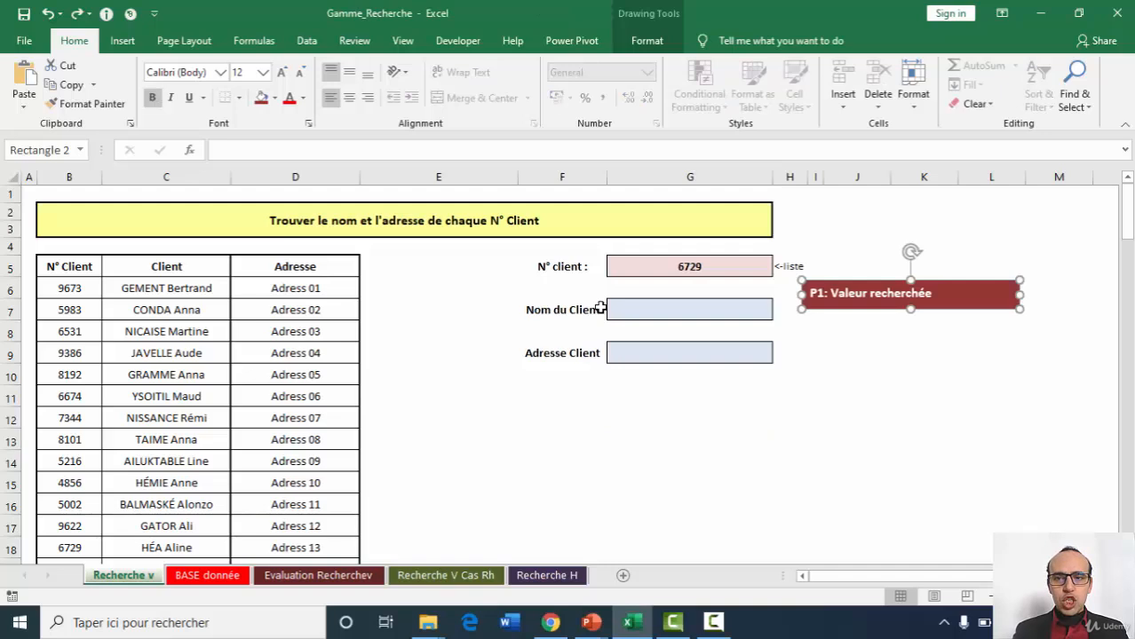
{"action": "key", "text": "ctrl+z"}
{"action": "left_click", "coordinate": [961, 442]}
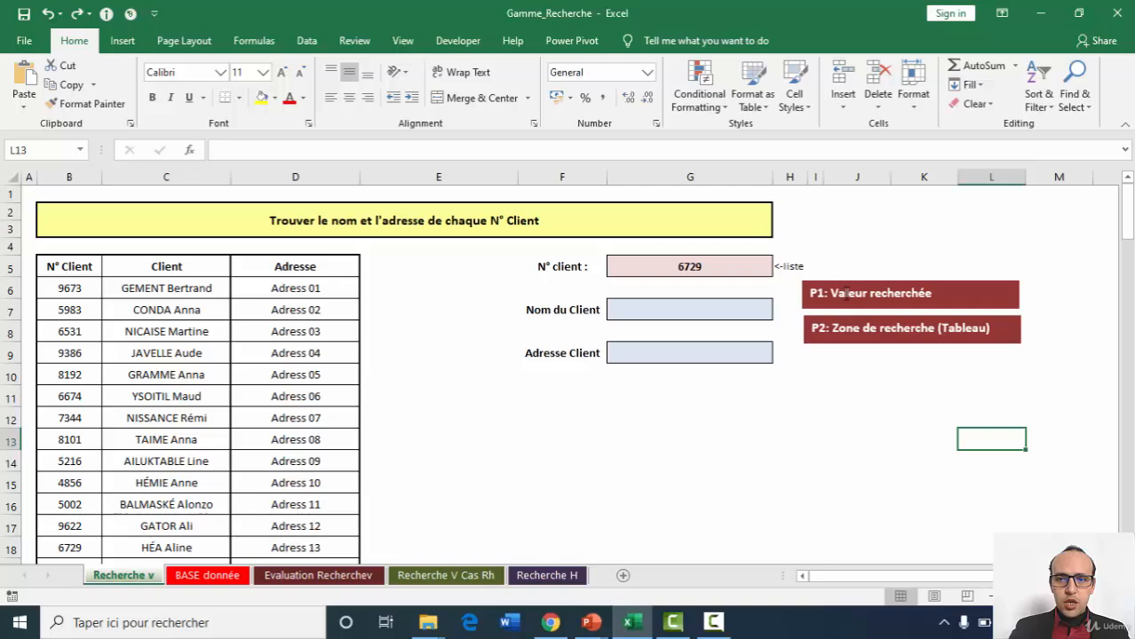
{"action": "key", "text": "ctrl+y"}
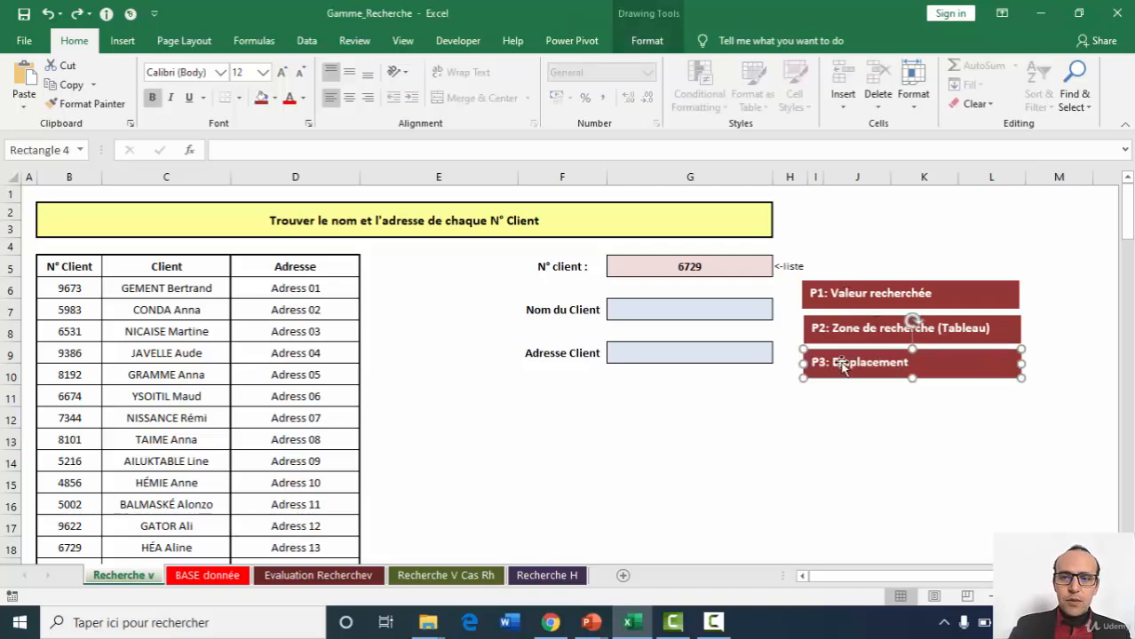
{"action": "left_click", "coordinate": [798, 458]}
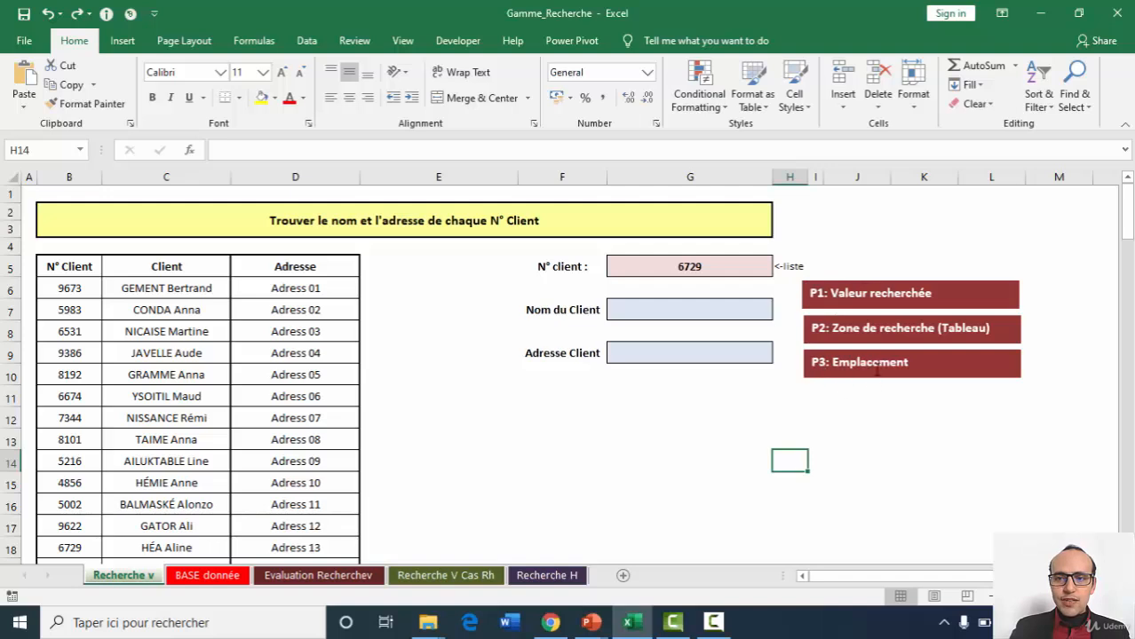
{"action": "key", "text": "ctrl+y"}
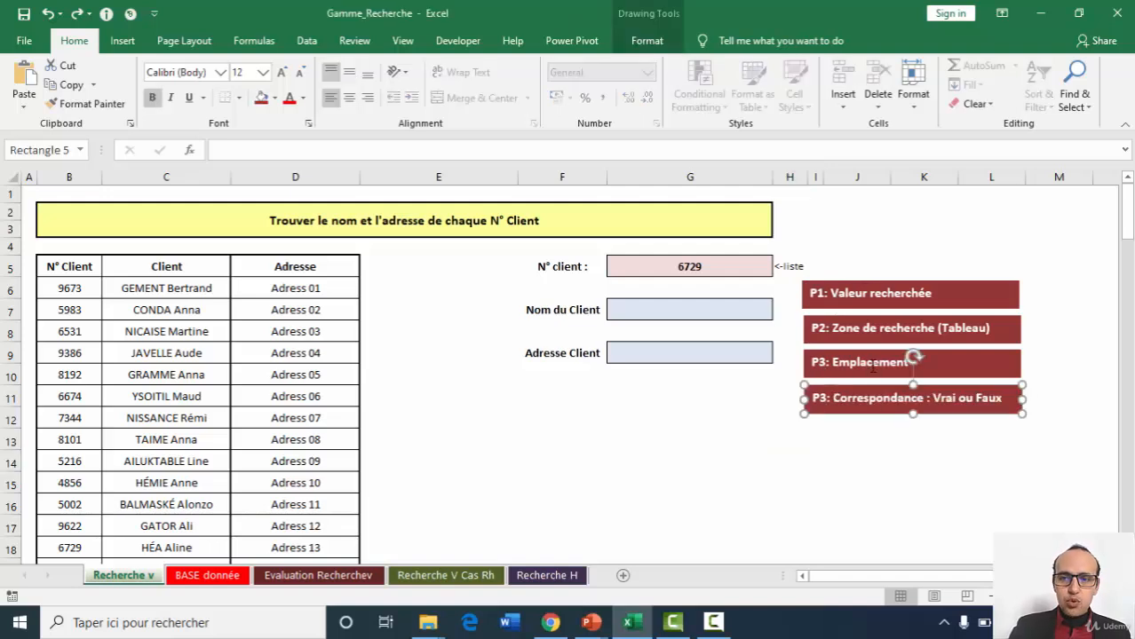
{"action": "left_click", "coordinate": [712, 429]}
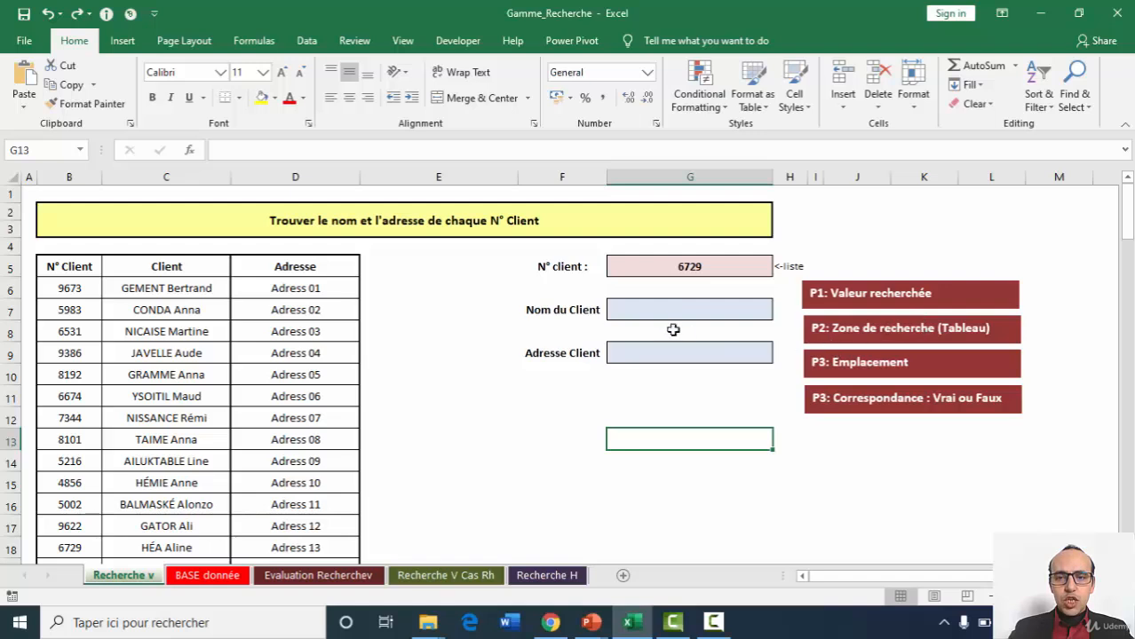
Start a VLOOKUP formula in the Nom du Client cell G7 with the client number in G5 as lookup value.
{"action": "left_click", "coordinate": [657, 309]}
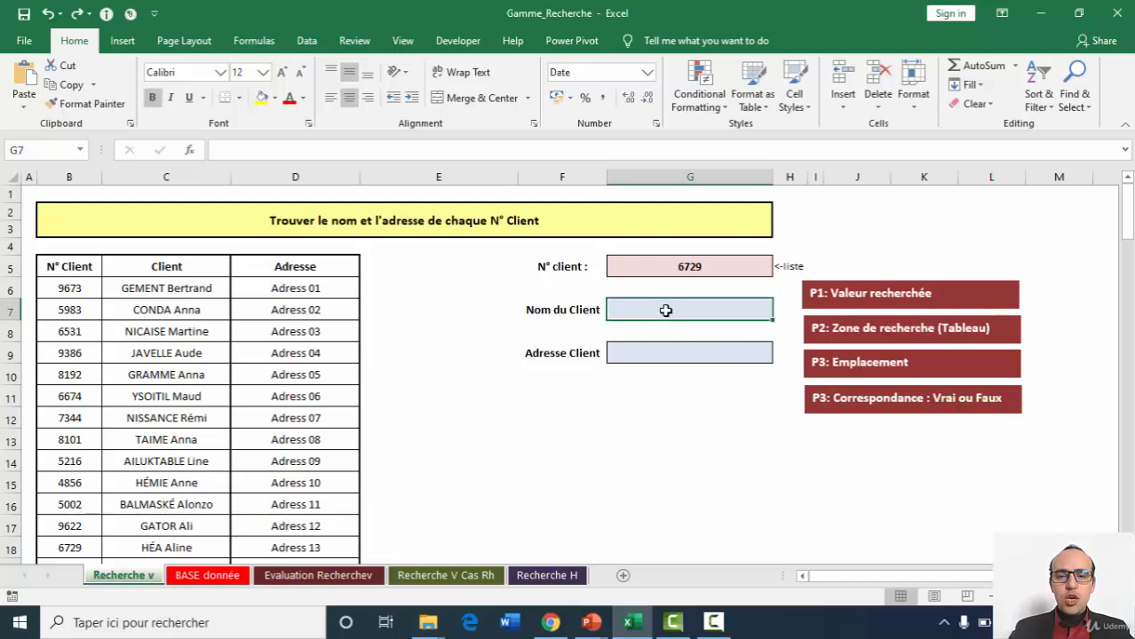
{"action": "left_click", "coordinate": [505, 151]}
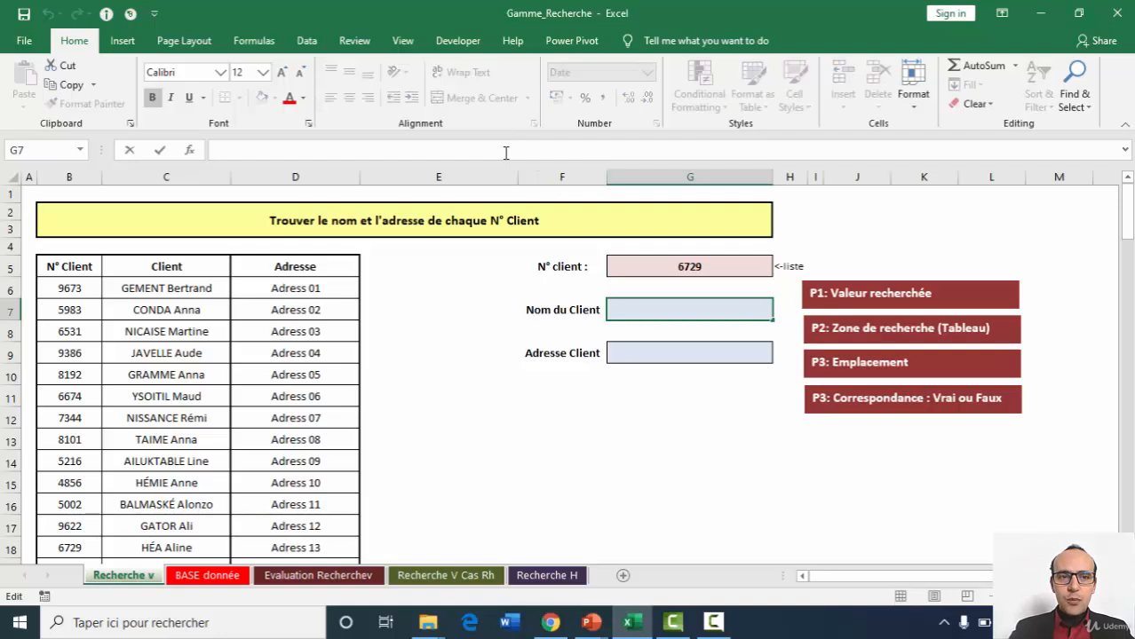
{"action": "type", "text": "="}
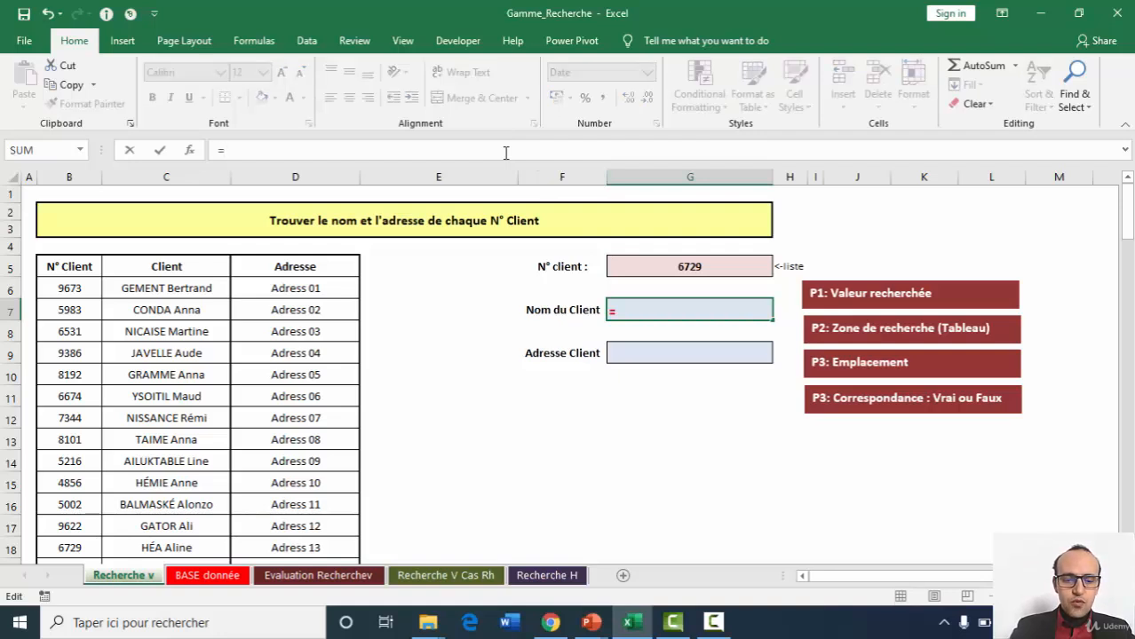
{"action": "type", "text": "VLOOKUP("}
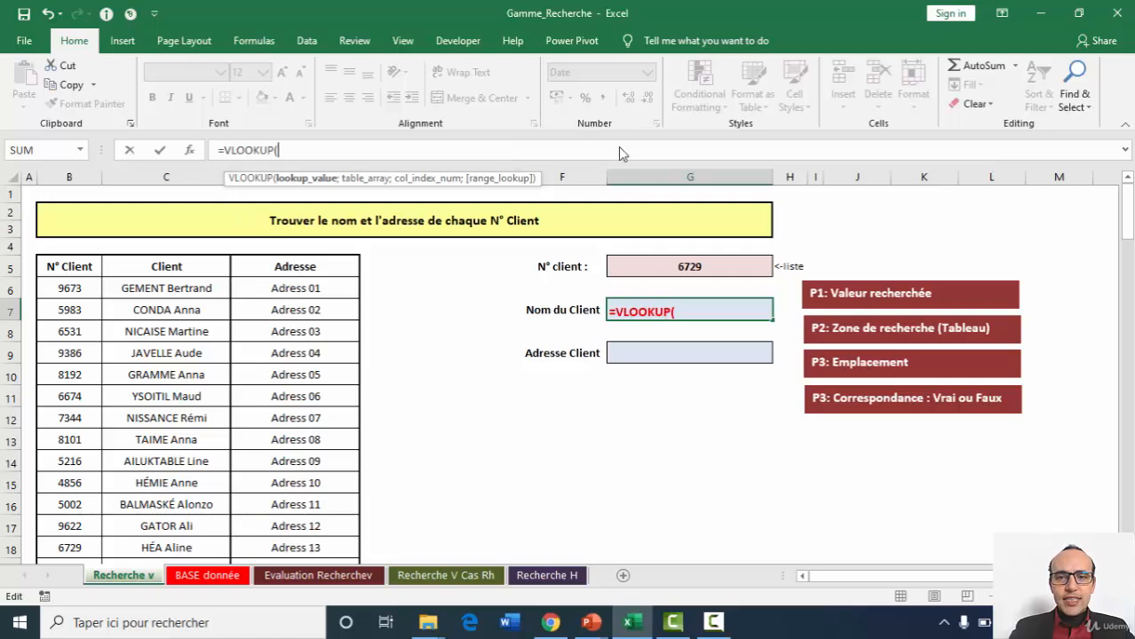
{"action": "left_click", "coordinate": [666, 270]}
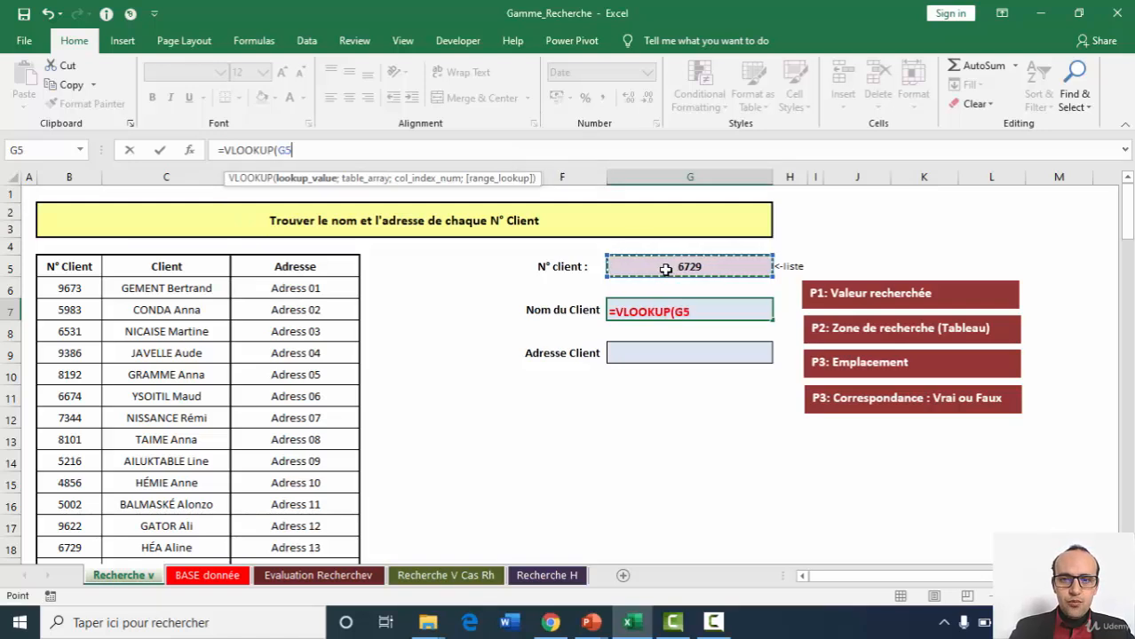
{"action": "type", "text": ";"}
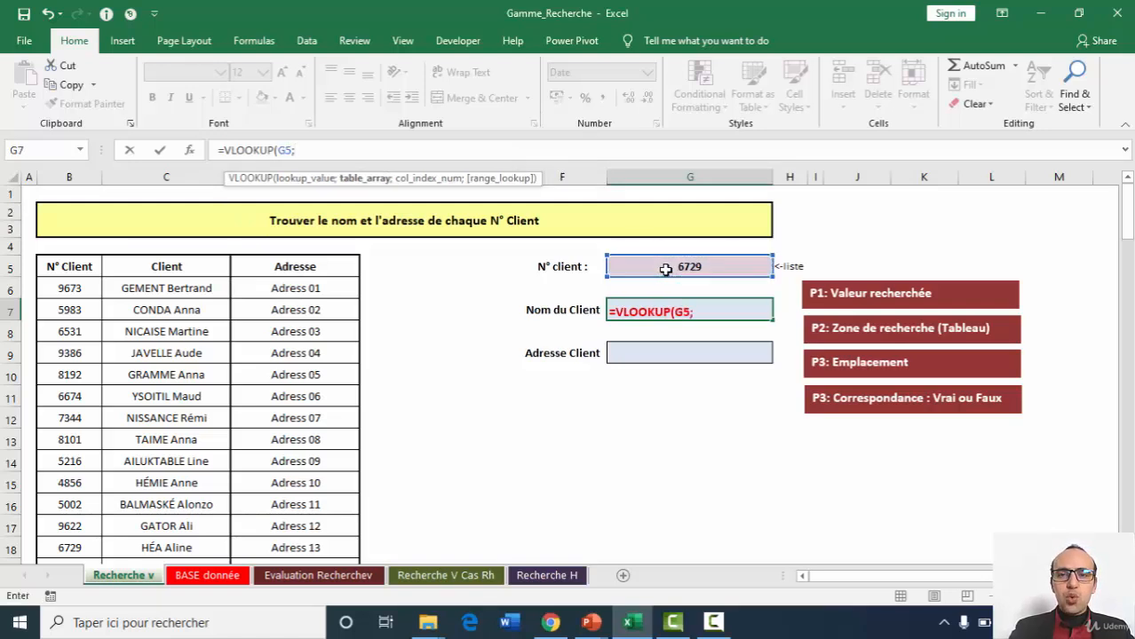
Set the whole client table B5:D111, including its headers, as the table array of the G7 formula.
{"action": "left_click", "coordinate": [64, 264]}
{"action": "key", "text": "ctrl+shift+Right"}
{"action": "key", "text": "ctrl+shift+Down"}
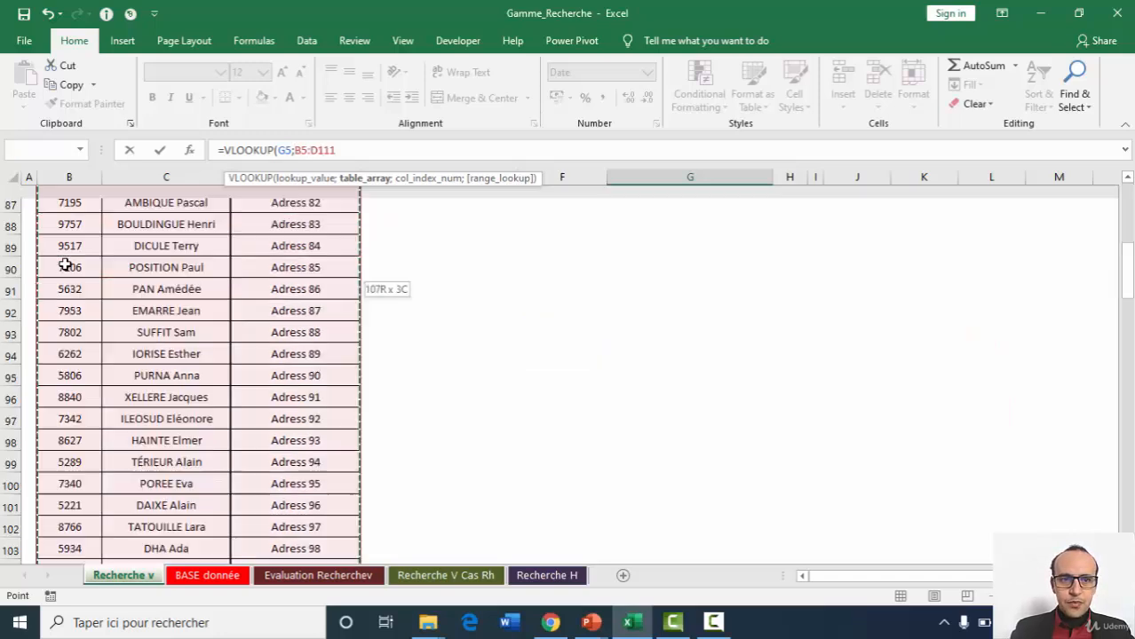
{"action": "type", "text": ";"}
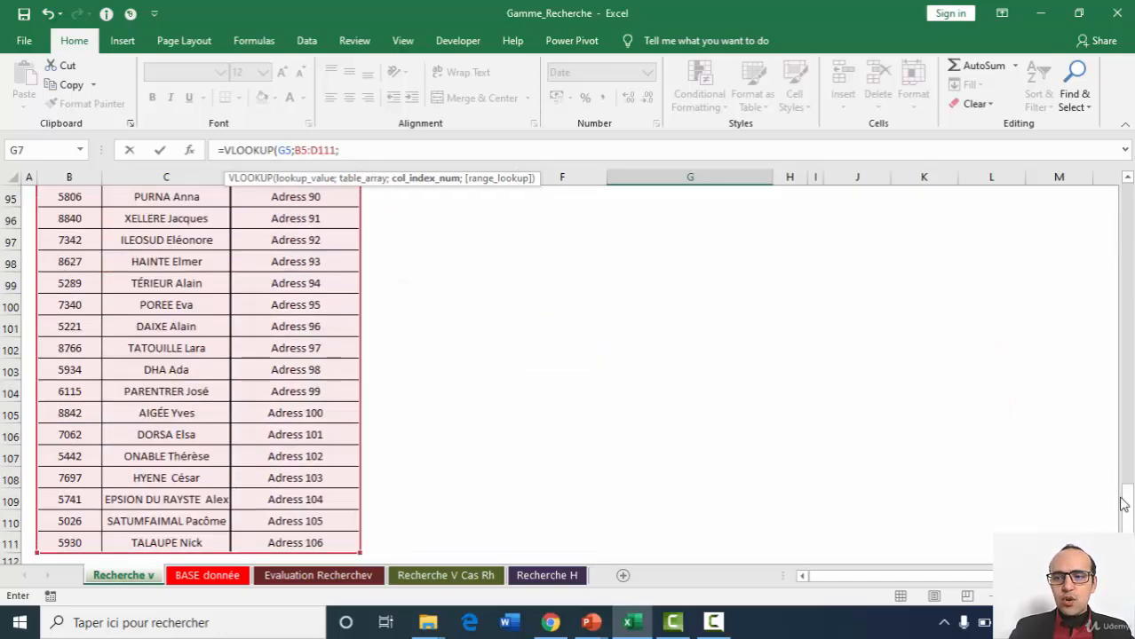
Complete the G7 VLOOKUP with column index 2 and FALSE for an exact match.
{"action": "left_click_drag", "start_coordinate": [1123, 504], "coordinate": [1122, 200]}
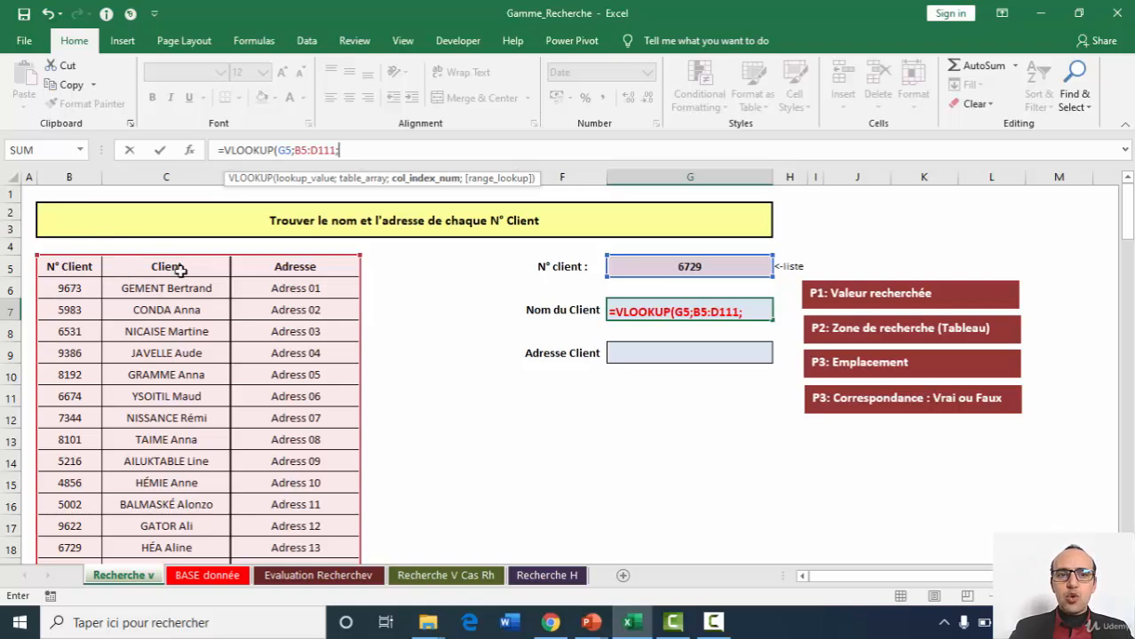
{"action": "type", "text": "2"}
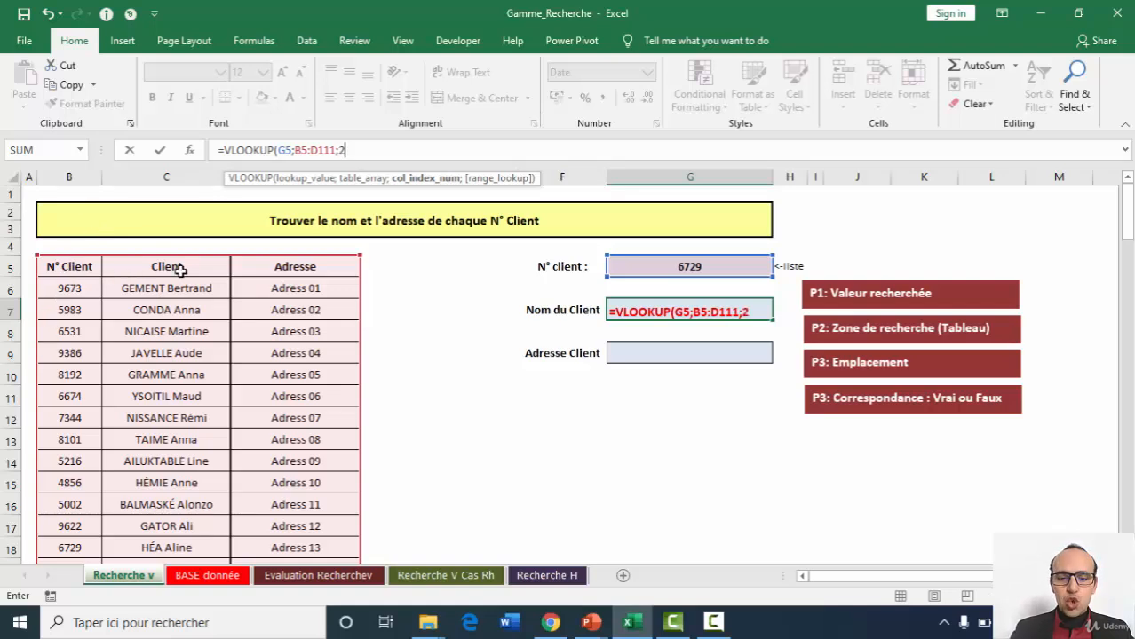
{"action": "type", "text": ";"}
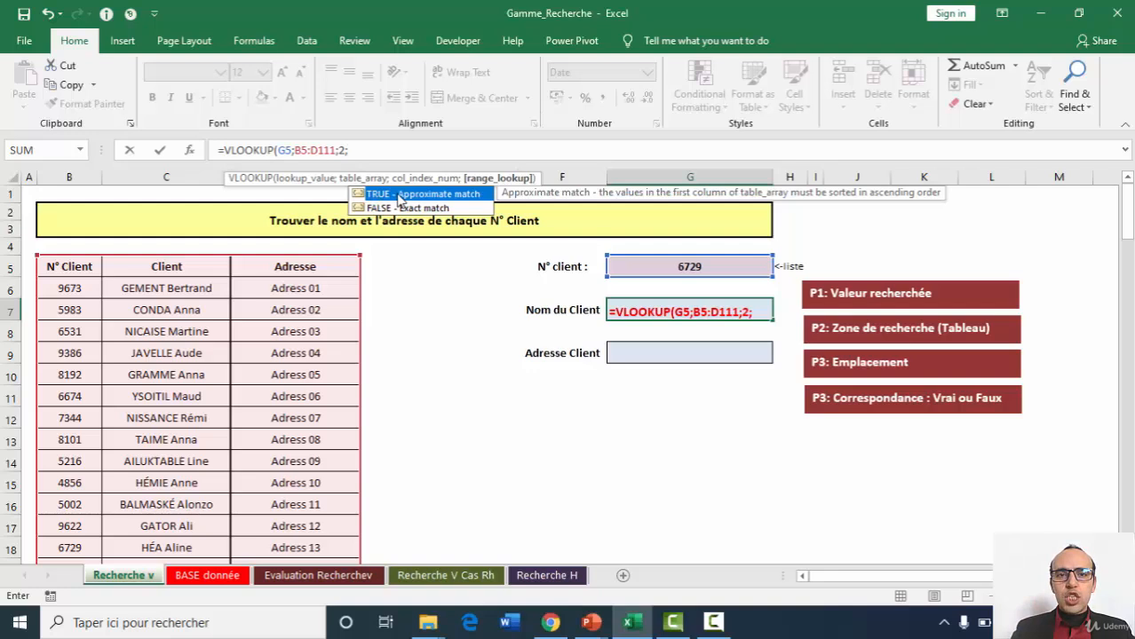
{"action": "double_click", "coordinate": [382, 209]}
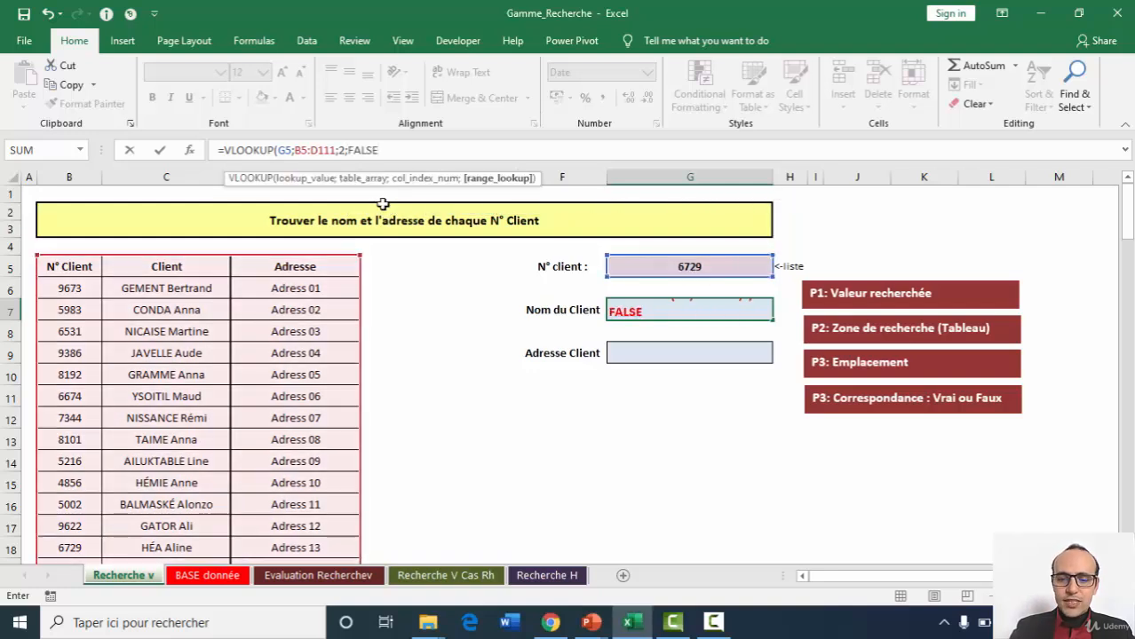
{"action": "key", "text": "Return"}
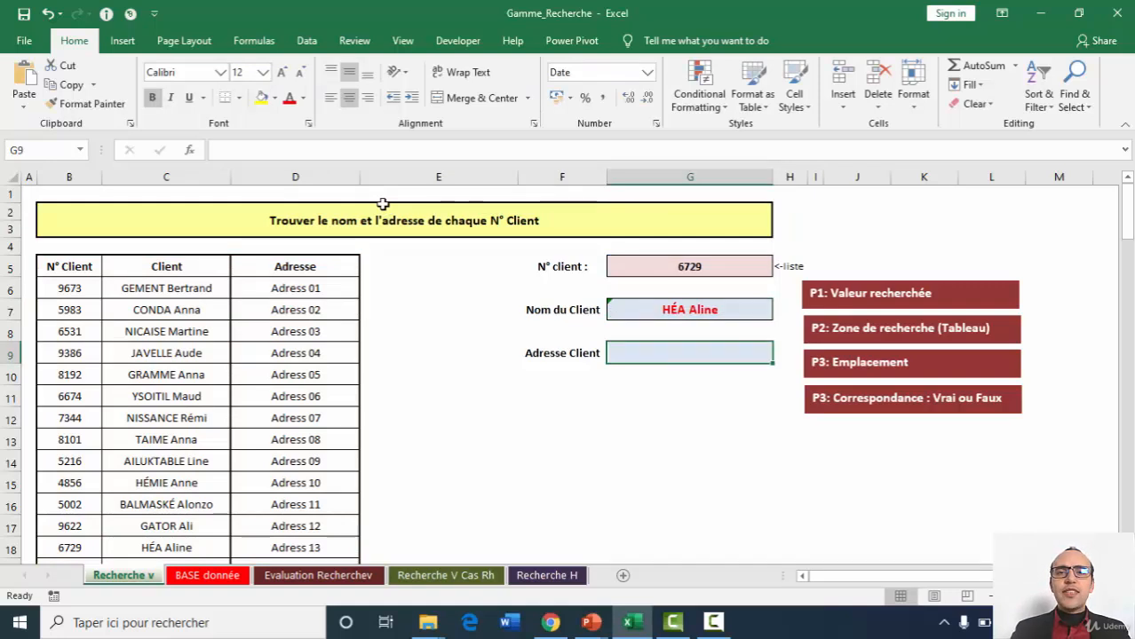
Start a VLOOKUP in the Adresse Client cell G9 using the Function Arguments dialog, with G5 as Lookup_value.
{"action": "left_click", "coordinate": [324, 150]}
{"action": "type", "text": "=v"}
{"action": "key", "text": "BackSpace"}
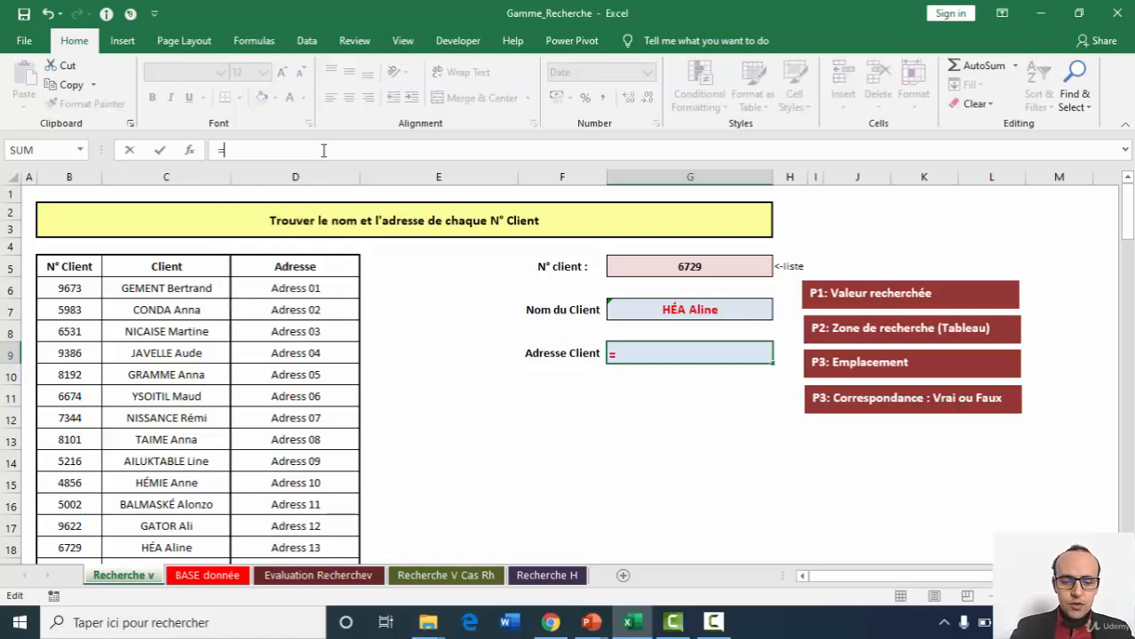
{"action": "type", "text": "vl"}
{"action": "key", "text": "Tab"}
{"action": "left_click", "coordinate": [190, 151]}
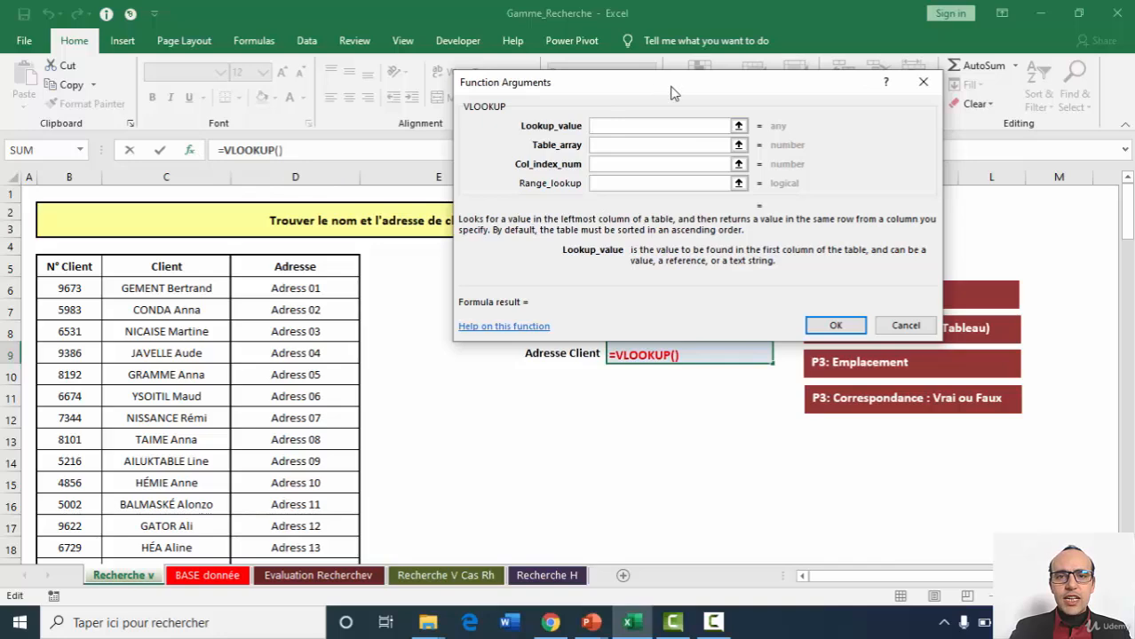
{"action": "left_click_drag", "start_coordinate": [672, 93], "coordinate": [632, 389]}
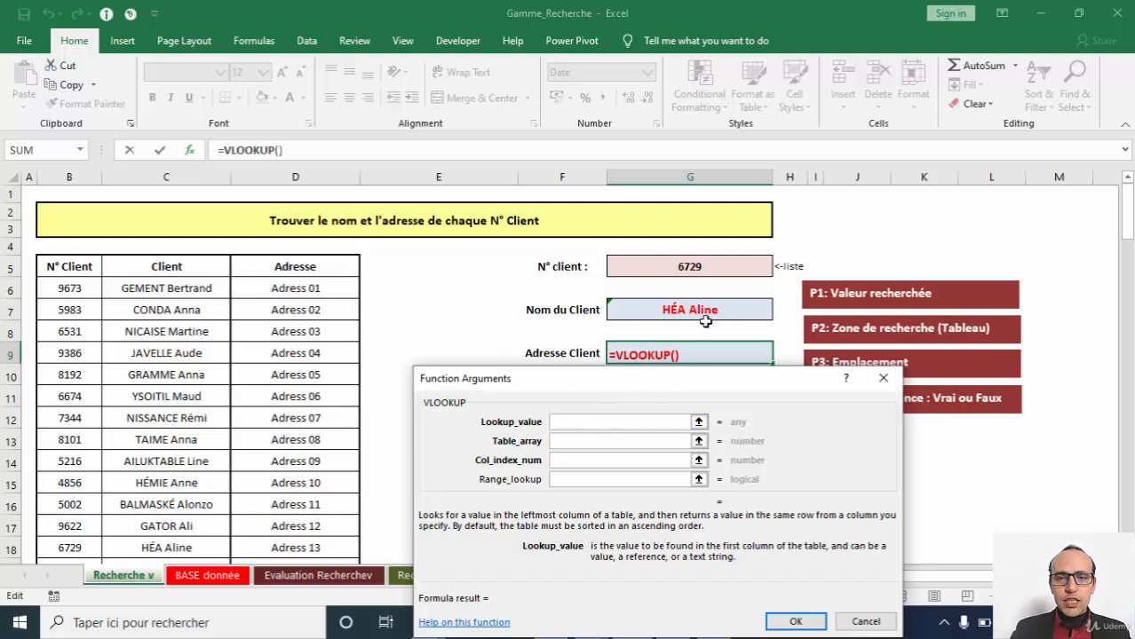
{"action": "left_click", "coordinate": [663, 267]}
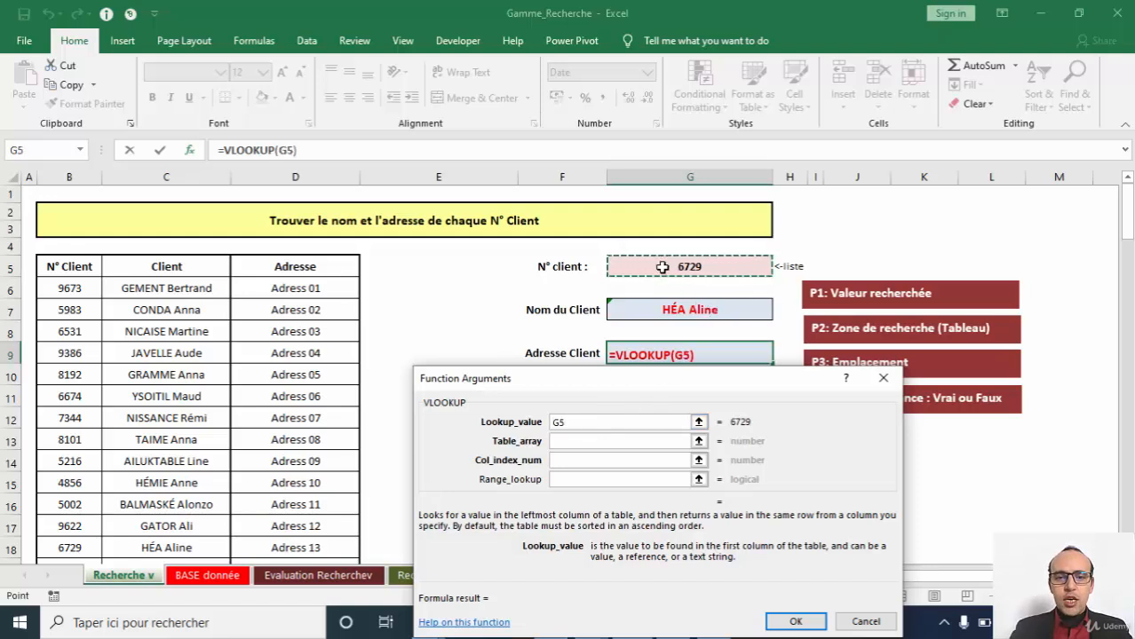
Set the Table_array argument of the address lookup to the client table B5:D111.
{"action": "left_click", "coordinate": [572, 443]}
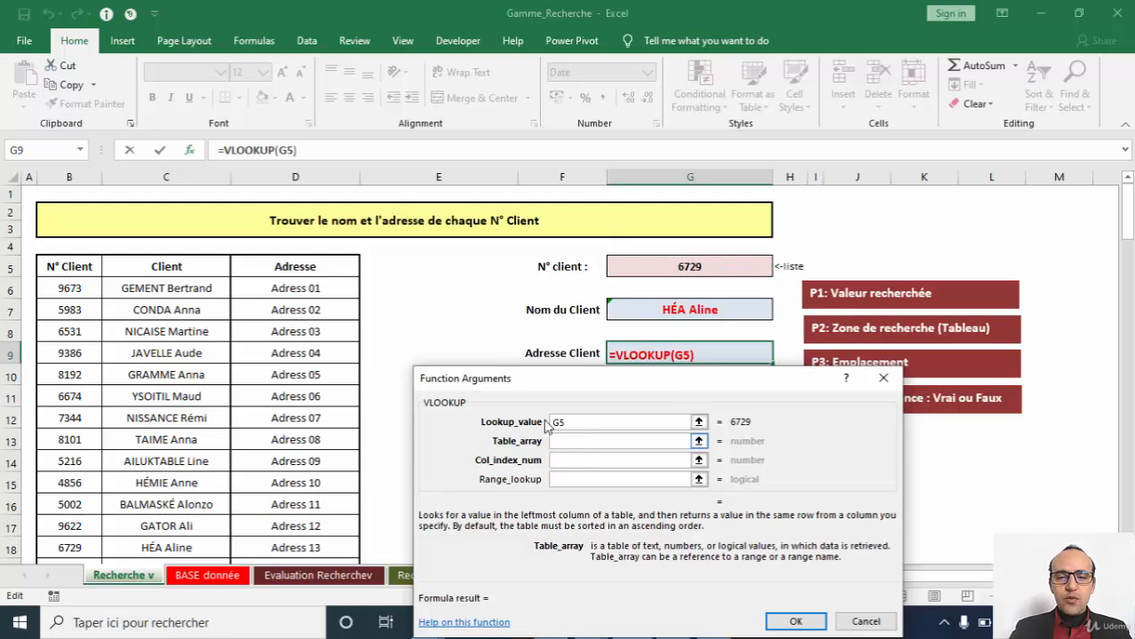
{"action": "left_click", "coordinate": [54, 269]}
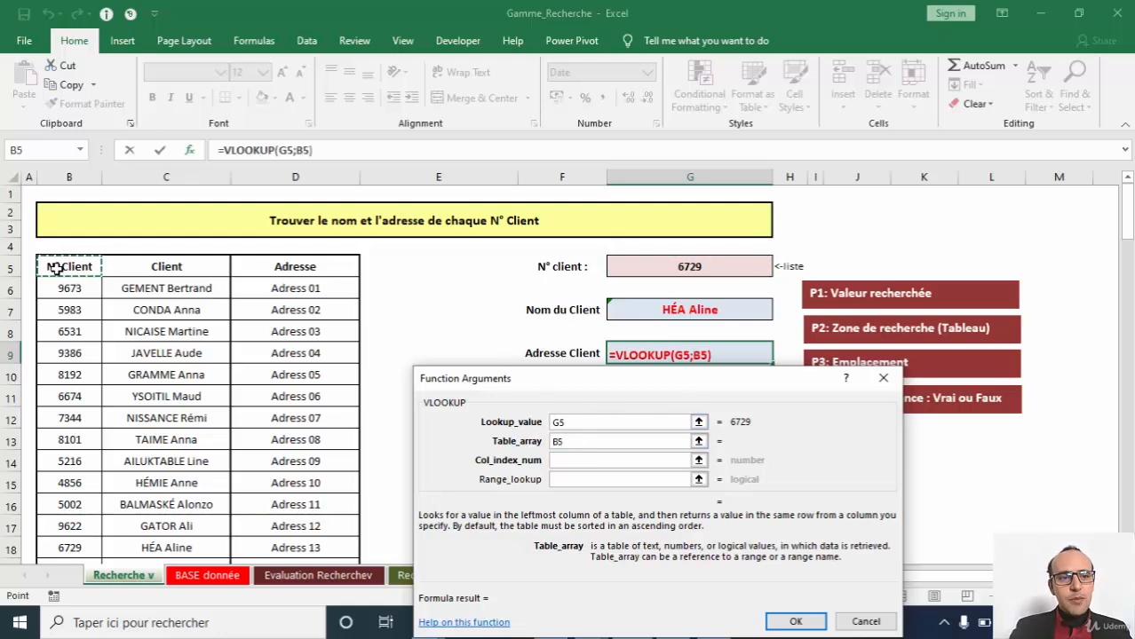
{"action": "key", "text": "ctrl+shift+Down"}
{"action": "key", "text": "ctrl+shift+Right"}
Set Col_index_num to 3 and Range_lookup to 0, and confirm the address VLOOKUP in G9.
{"action": "left_click", "coordinate": [568, 462]}
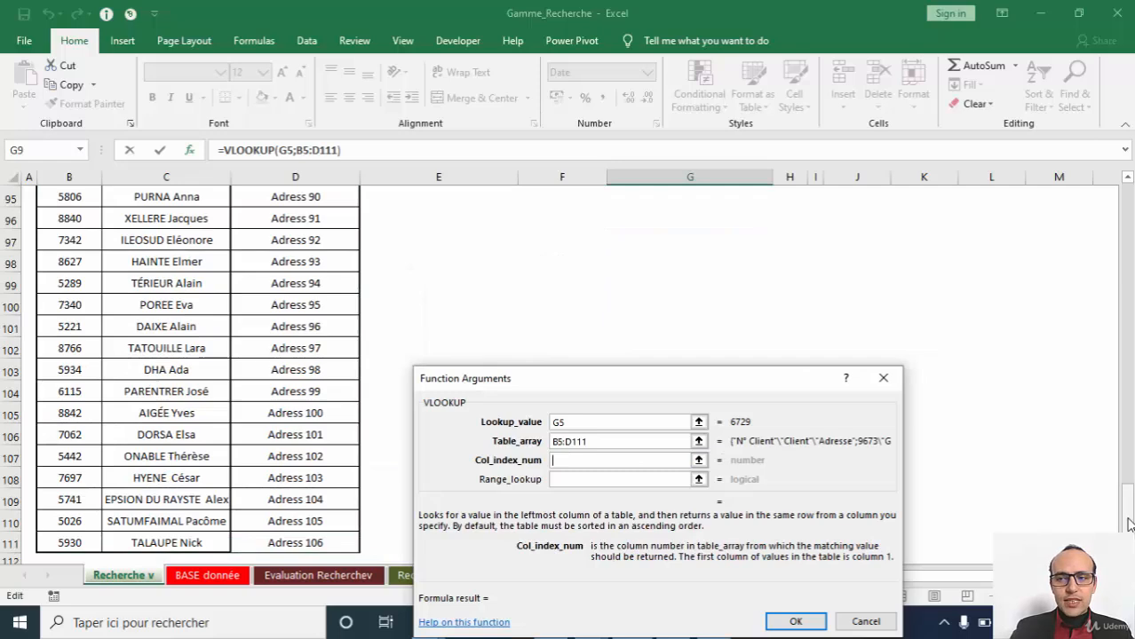
{"action": "left_click_drag", "start_coordinate": [1126, 493], "coordinate": [1125, 195]}
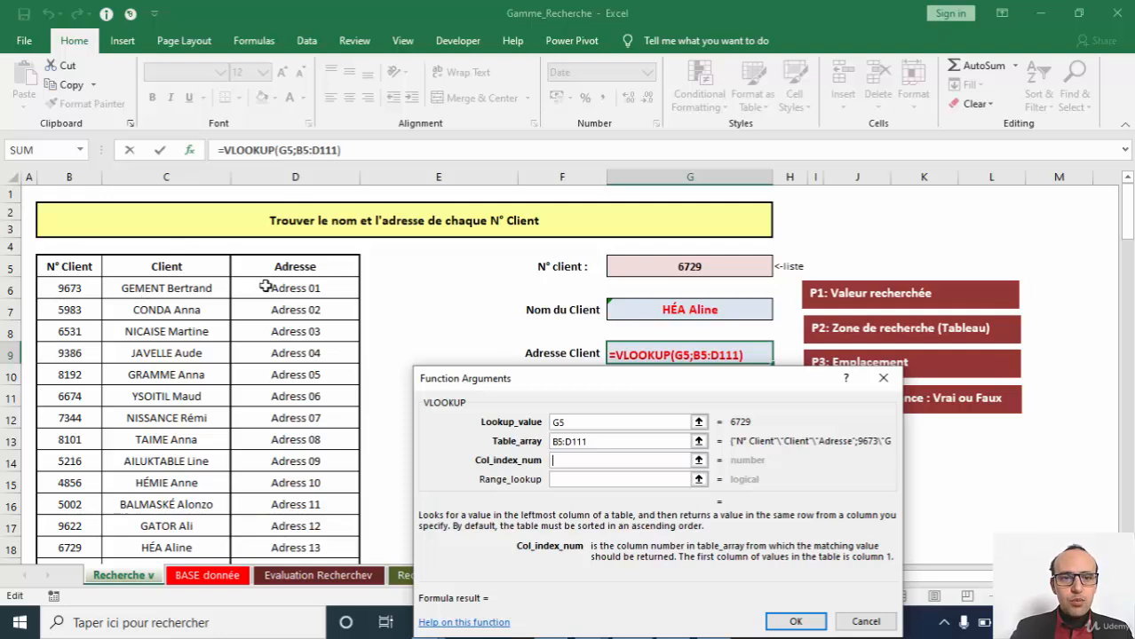
{"action": "type", "text": "3"}
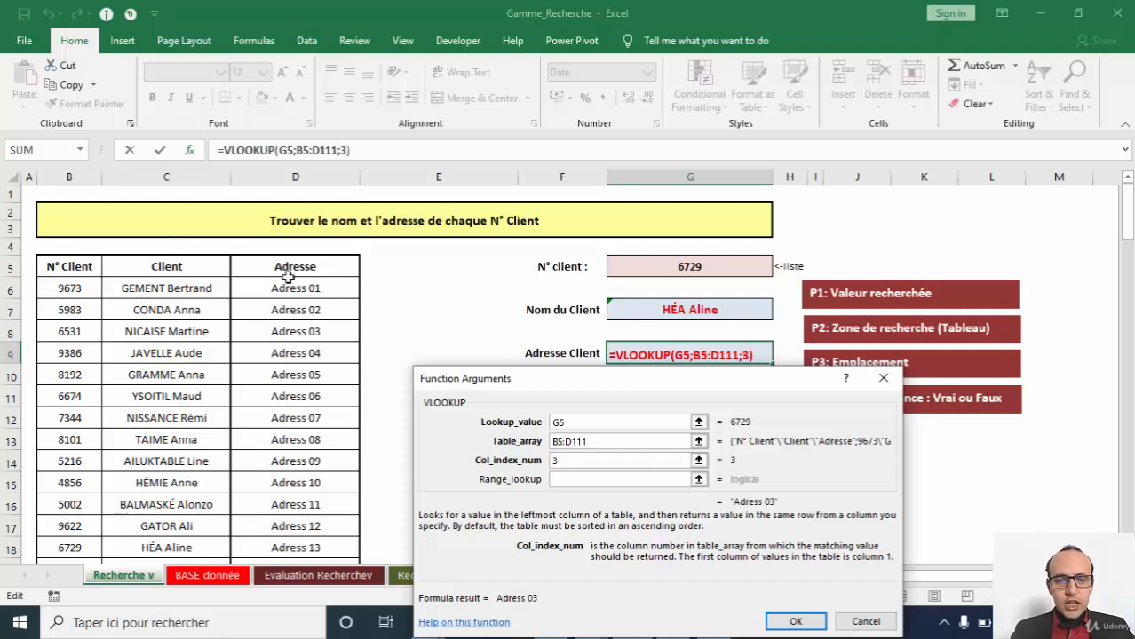
{"action": "key", "text": "Tab"}
{"action": "type", "text": "faux"}
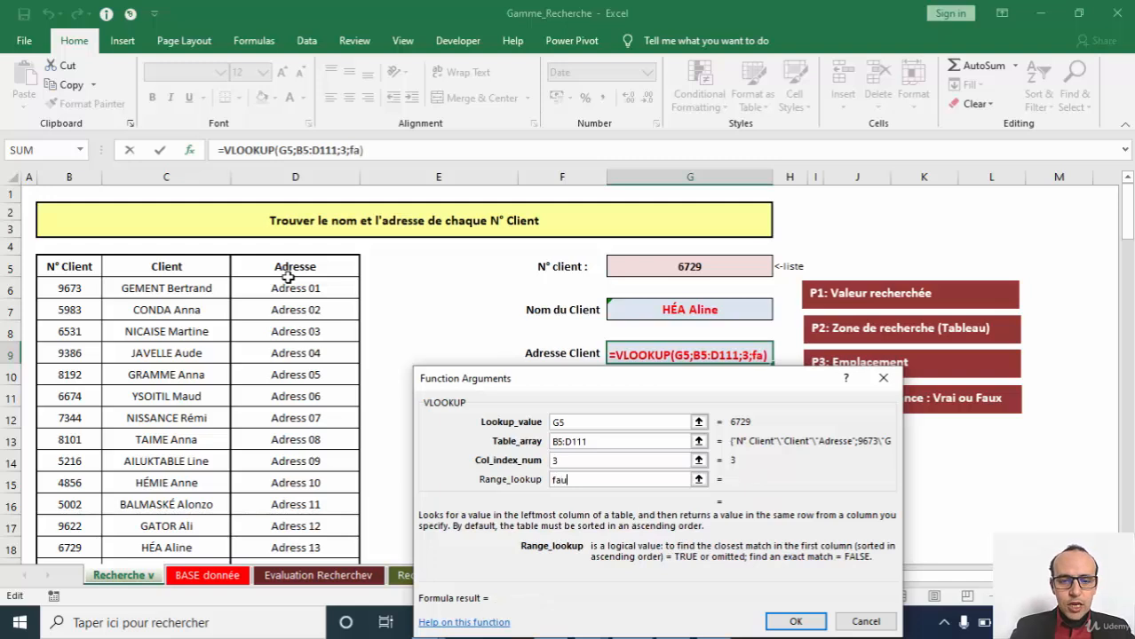
{"action": "key", "text": "BackSpace"}
{"action": "key", "text": "BackSpace"}
{"action": "key", "text": "BackSpace"}
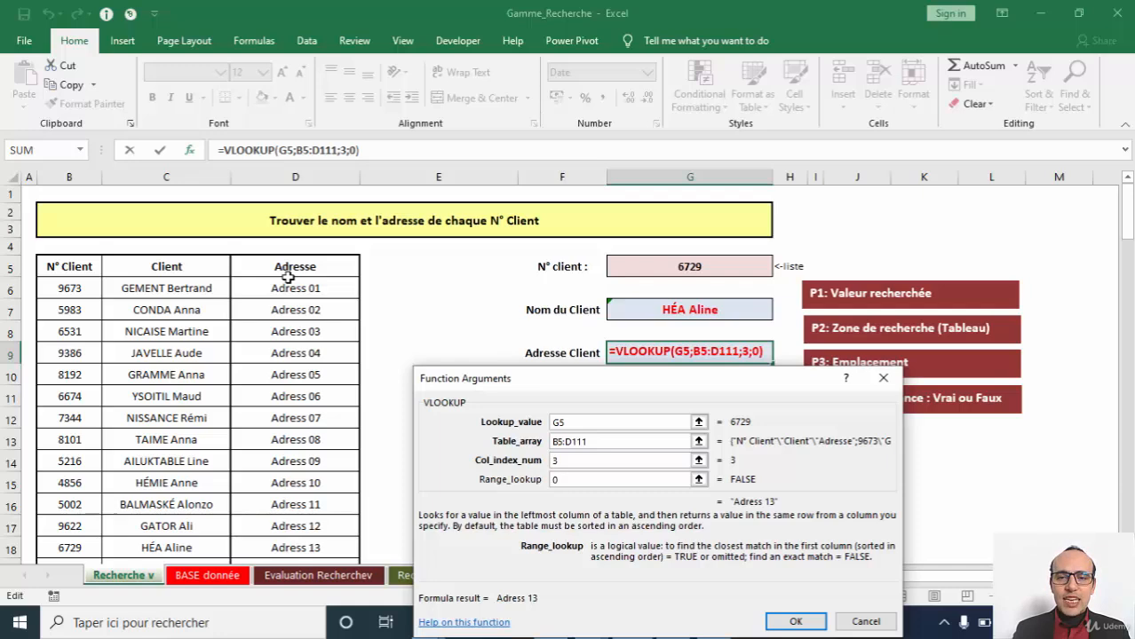
{"action": "key", "text": "Return"}
Go to the Recherchev exercise sheet and review the N° de contrat cell and the form's empty fields from Raison sociale to Téléphone.
{"action": "left_click", "coordinate": [222, 575]}
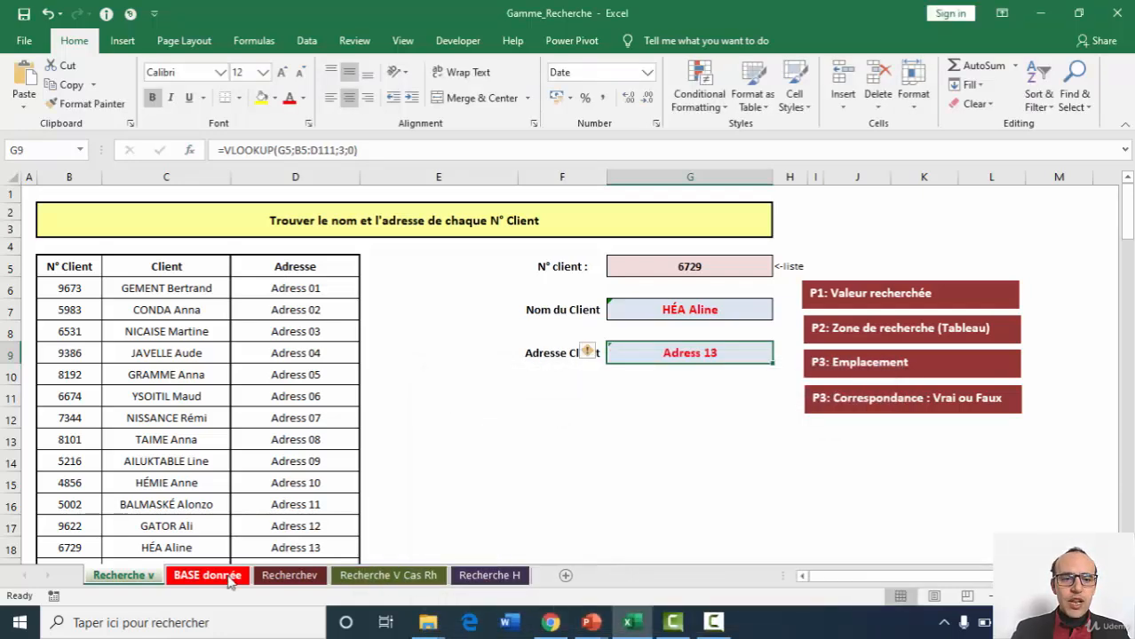
{"action": "left_click", "coordinate": [271, 577]}
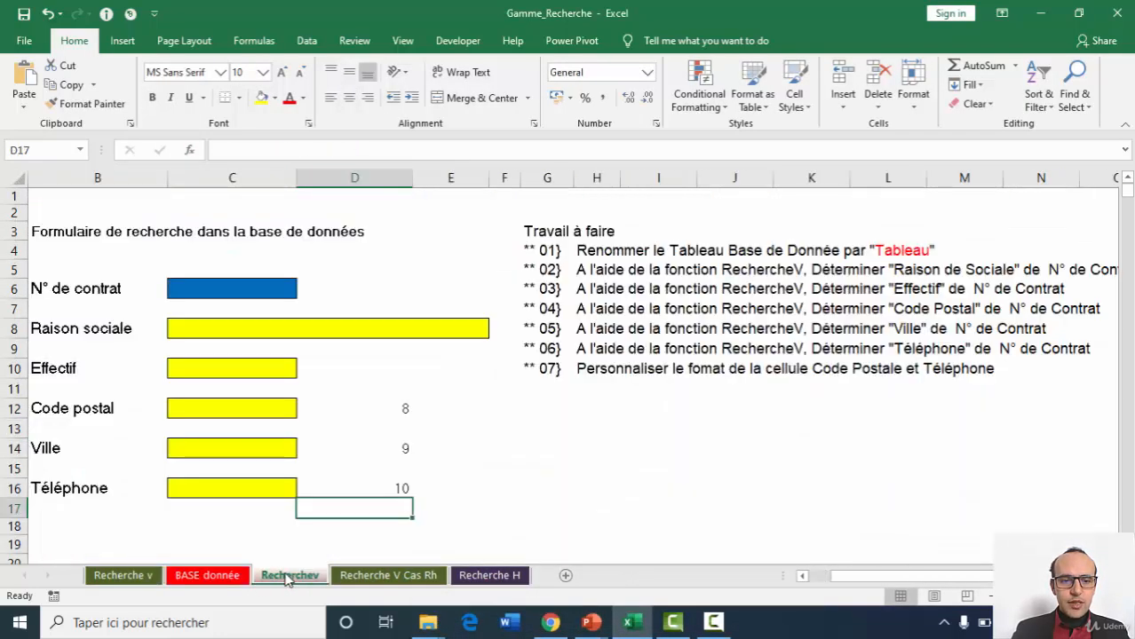
{"action": "left_click", "coordinate": [223, 293]}
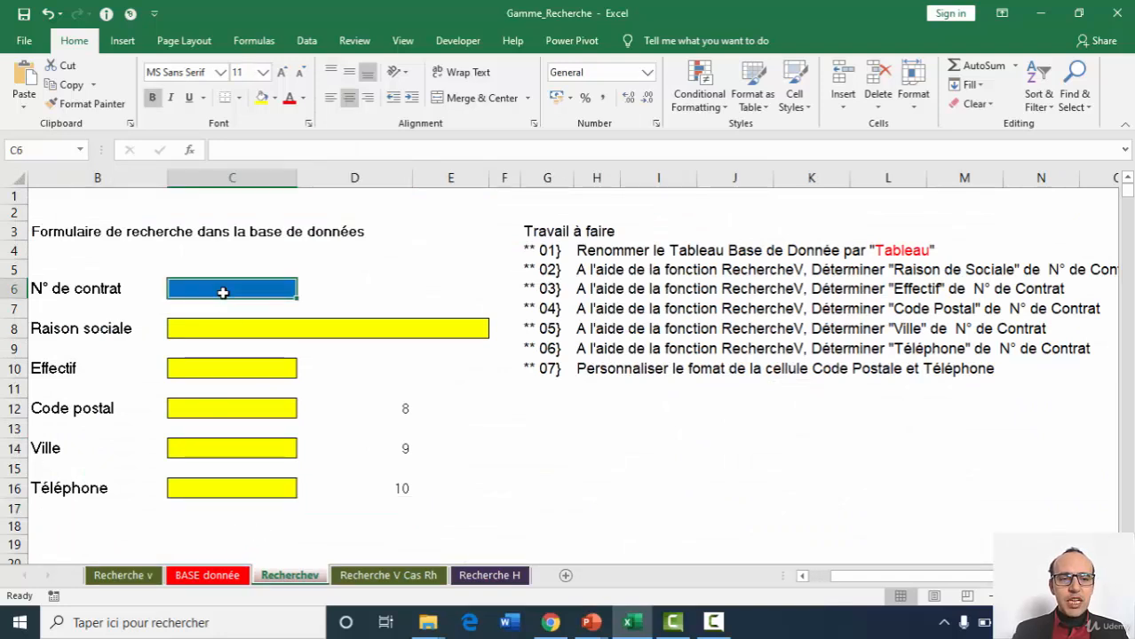
{"action": "left_click_drag", "start_coordinate": [223, 329], "coordinate": [204, 508]}
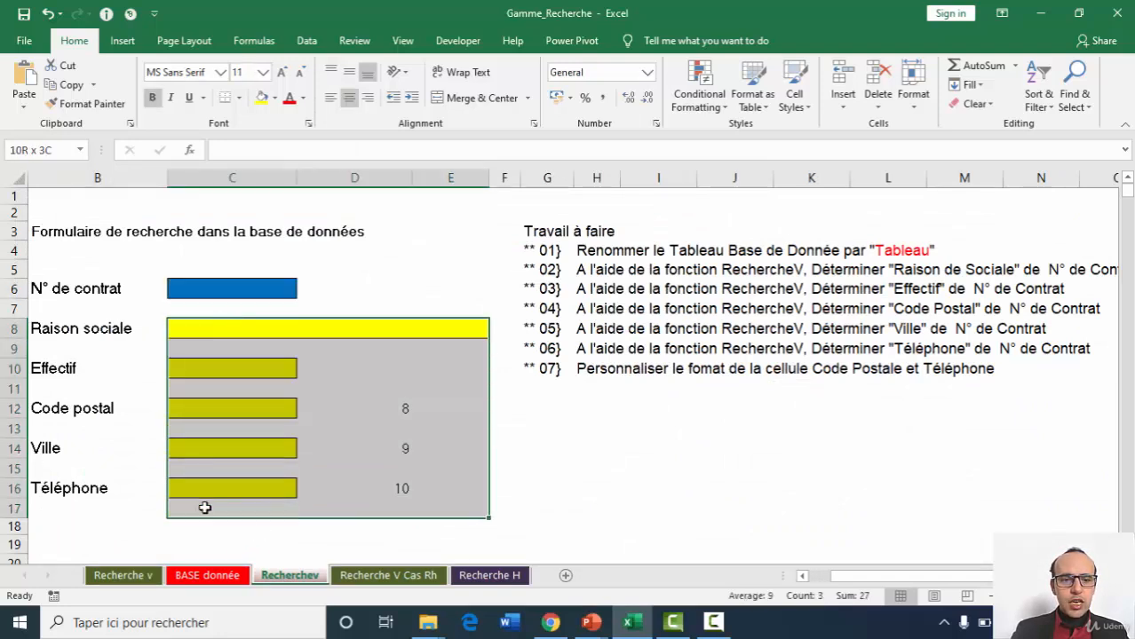
{"action": "left_click", "coordinate": [229, 284]}
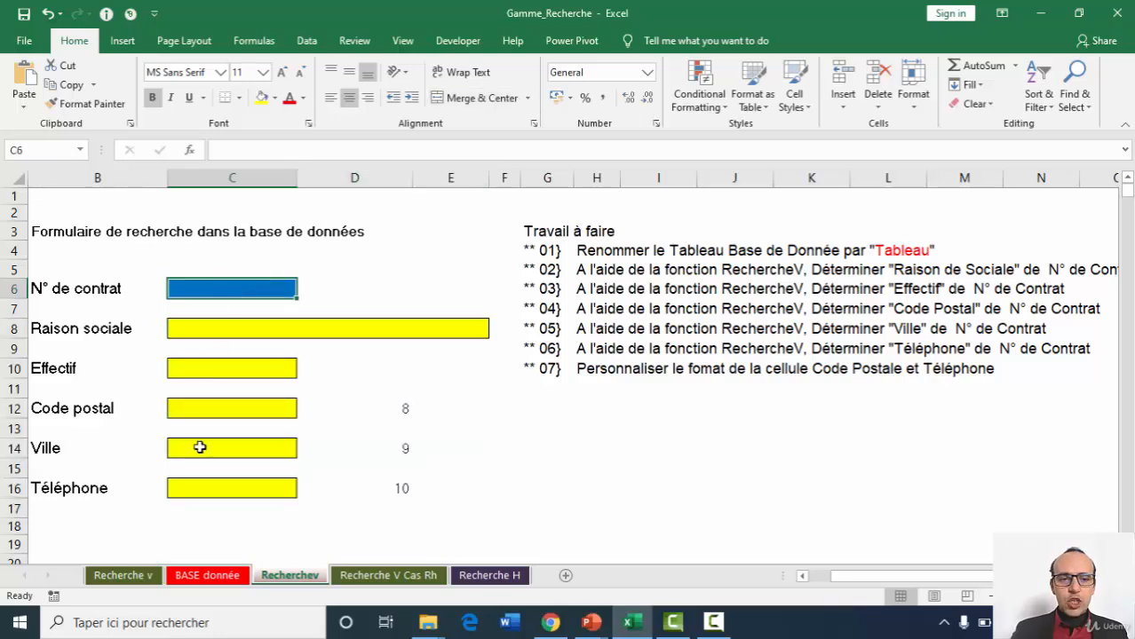
Examine the BASE donnée sheet's contract data, focusing on the N° column A and the Raison sociale column B.
{"action": "left_click", "coordinate": [207, 577]}
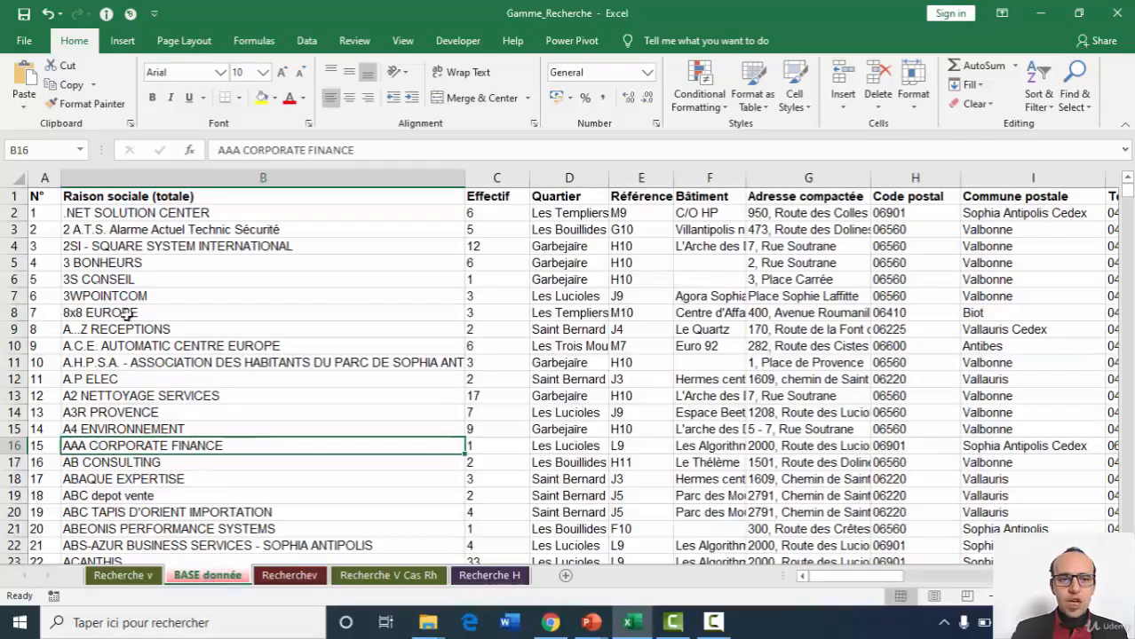
{"action": "left_click", "coordinate": [49, 177]}
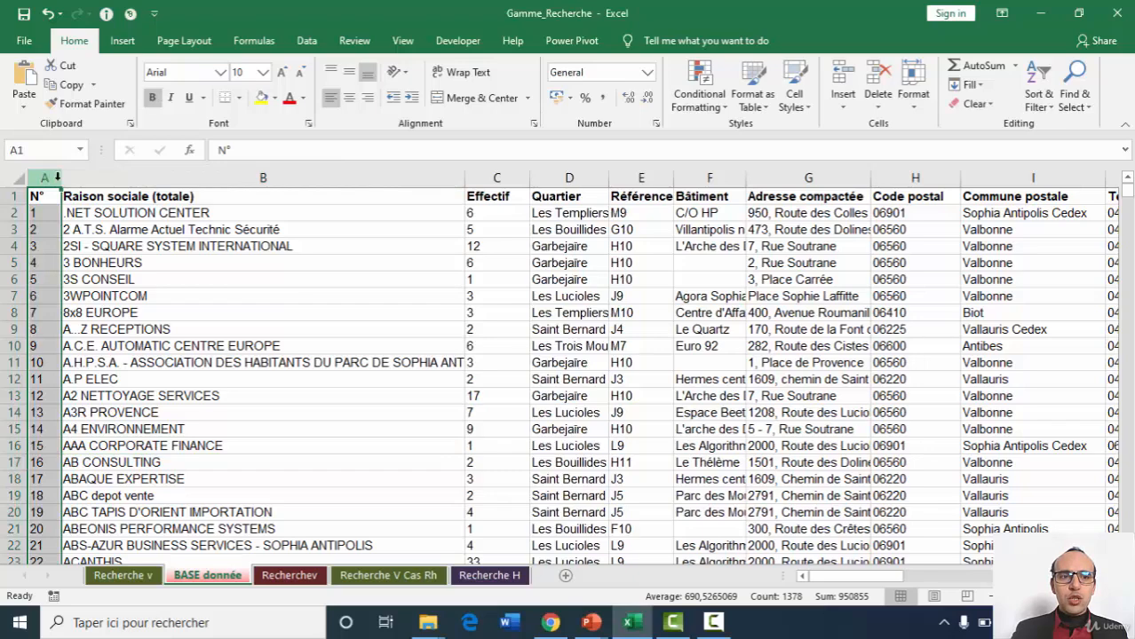
{"action": "left_click", "coordinate": [125, 178]}
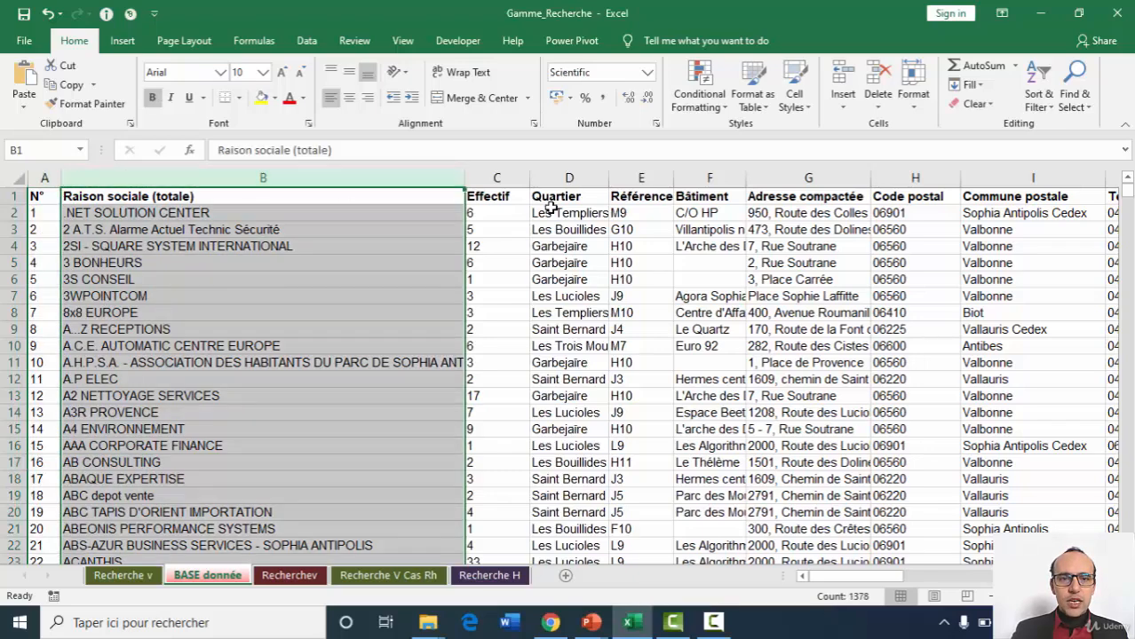
{"action": "left_click", "coordinate": [720, 223]}
{"action": "key", "text": "ctrl+Right"}
{"action": "key", "text": "Left"}
{"action": "key", "text": "Left"}
{"action": "key", "text": "Left"}
{"action": "key", "text": "Left"}
{"action": "key", "text": "Home"}
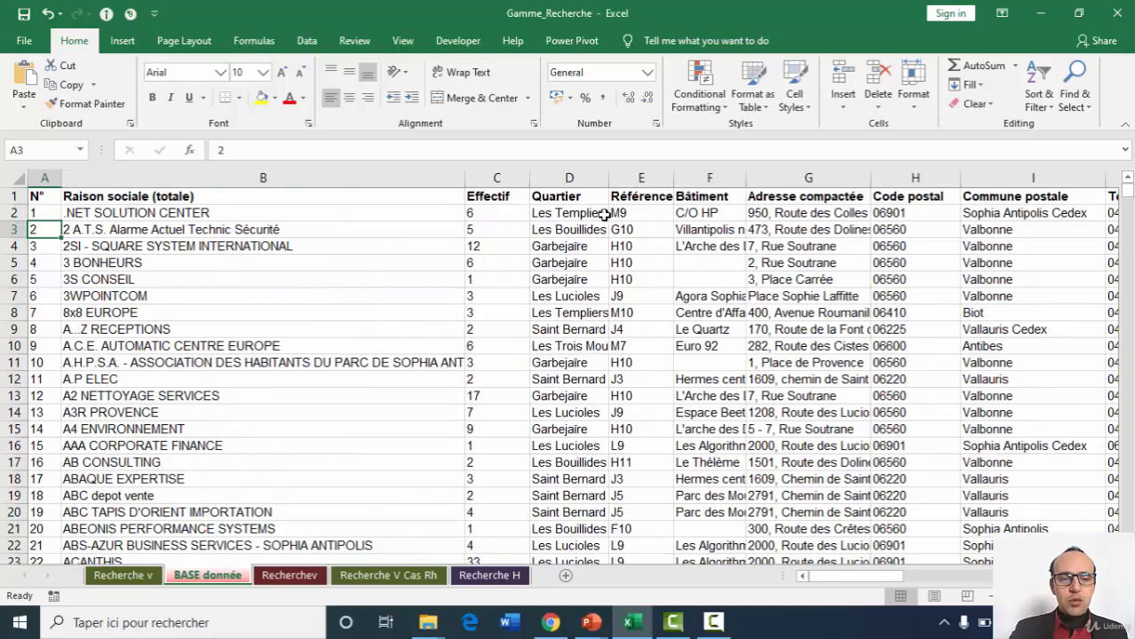
{"action": "left_click", "coordinate": [45, 177]}
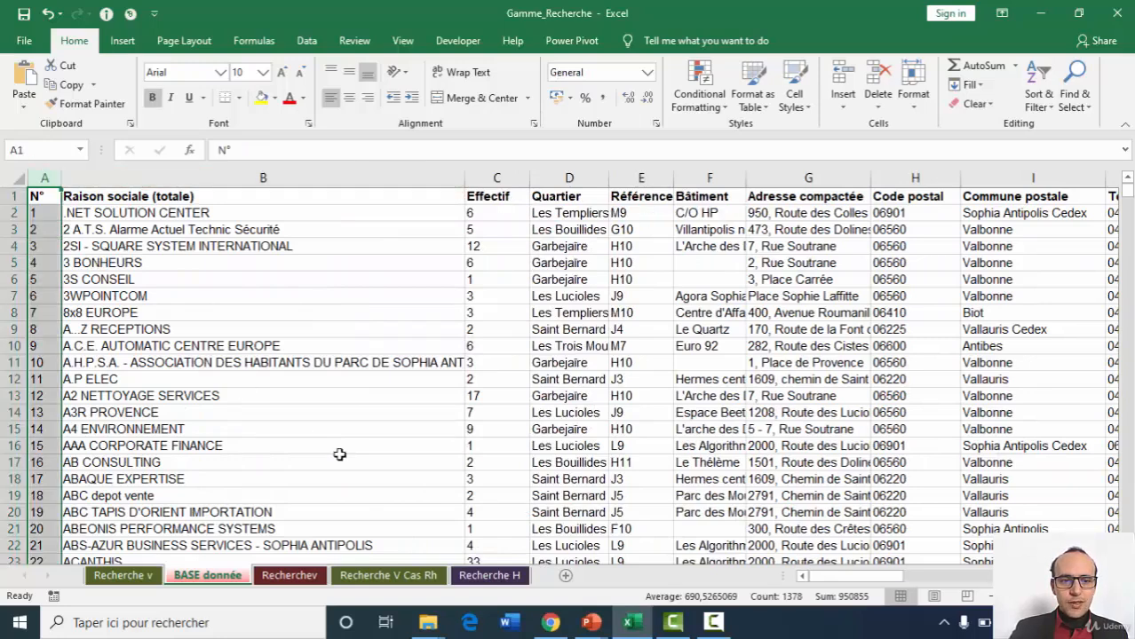
Enter 10 as the N° de contrat in cell C6 of the Recherchev sheet.
{"action": "key", "text": "ctrl+Page_Down"}
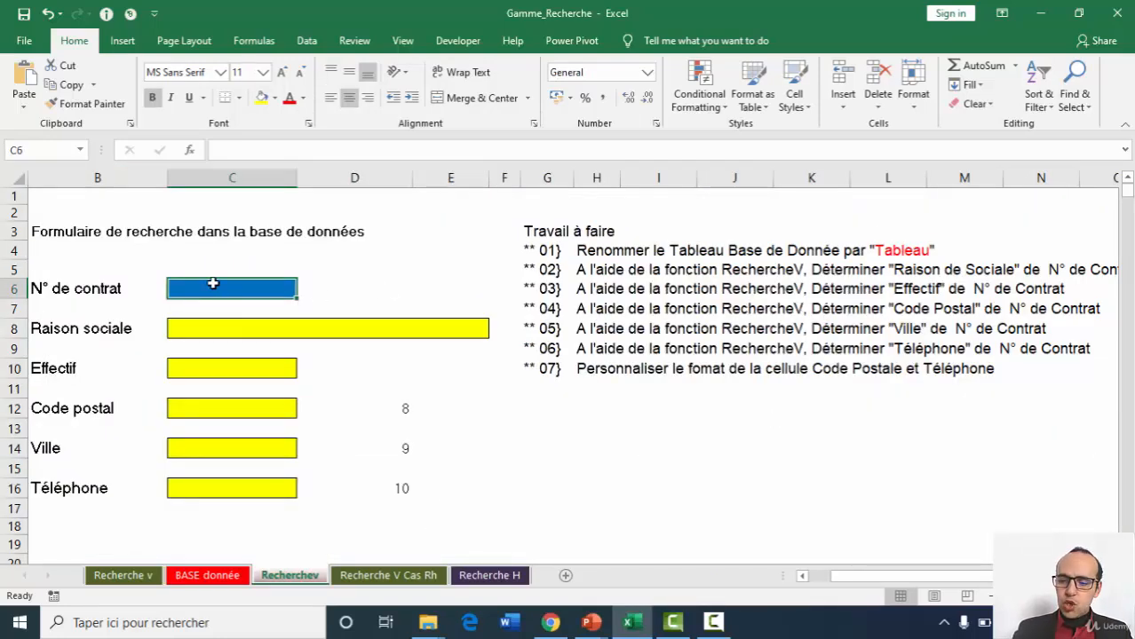
{"action": "type", "text": "10"}
{"action": "key", "text": "Return"}
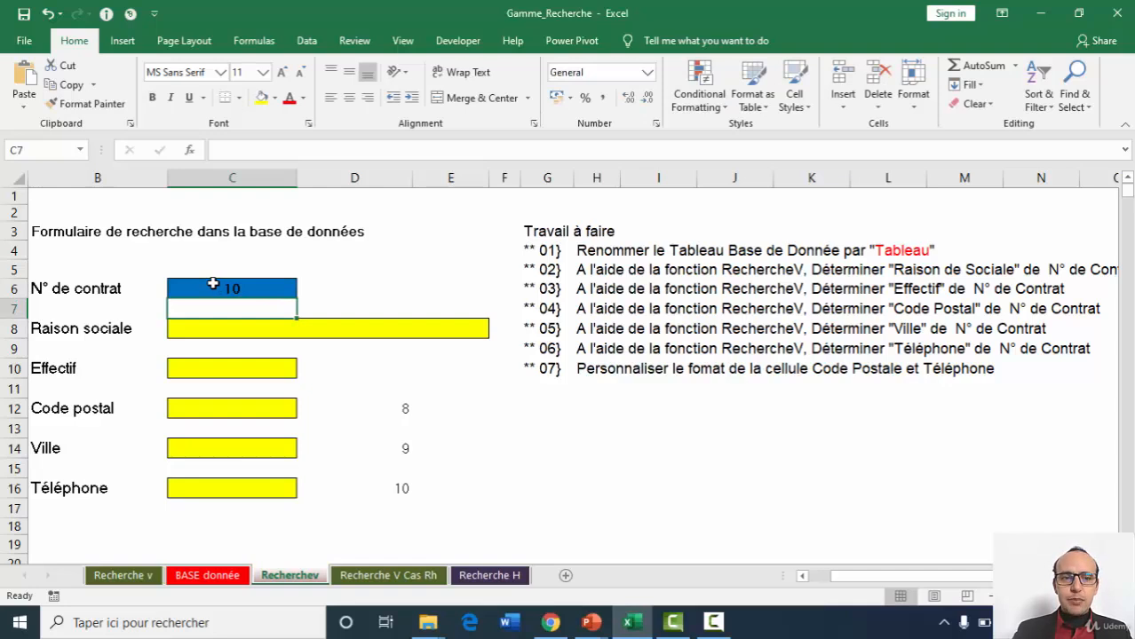
Select the whole data table on the BASE donnée sheet and name the range tableau.
{"action": "left_click", "coordinate": [250, 333]}
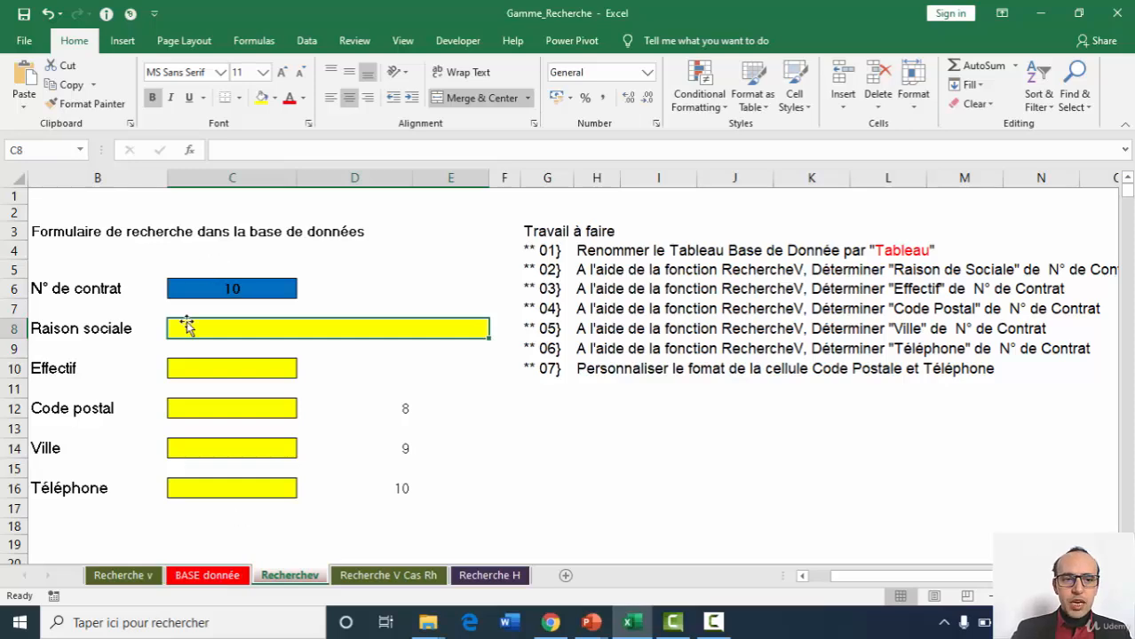
{"action": "left_click", "coordinate": [213, 576]}
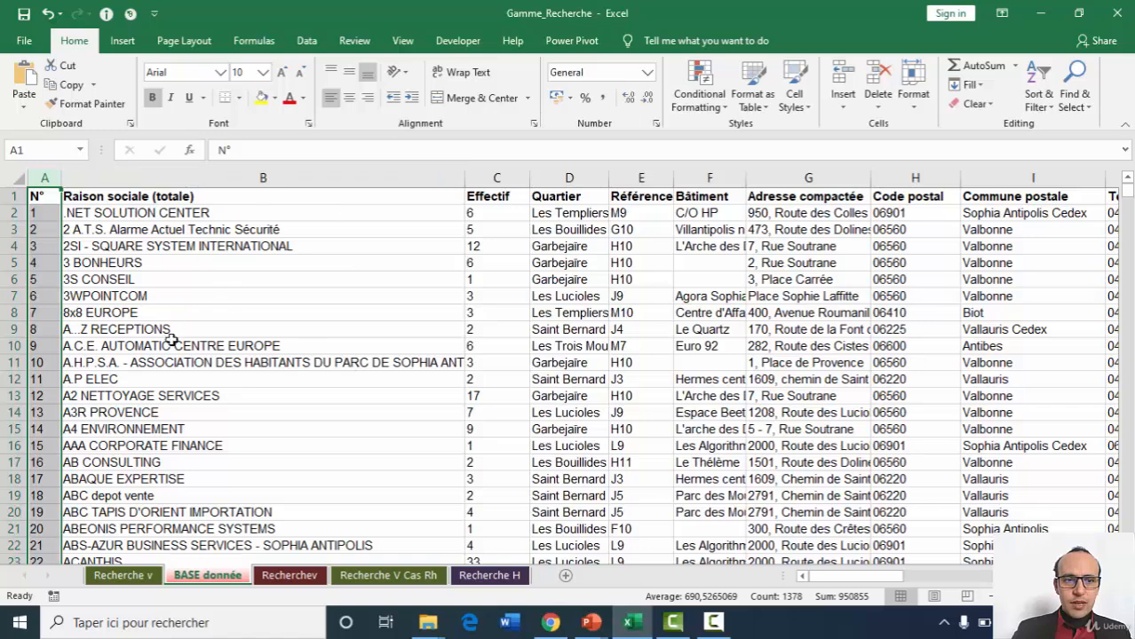
{"action": "left_click", "coordinate": [298, 578]}
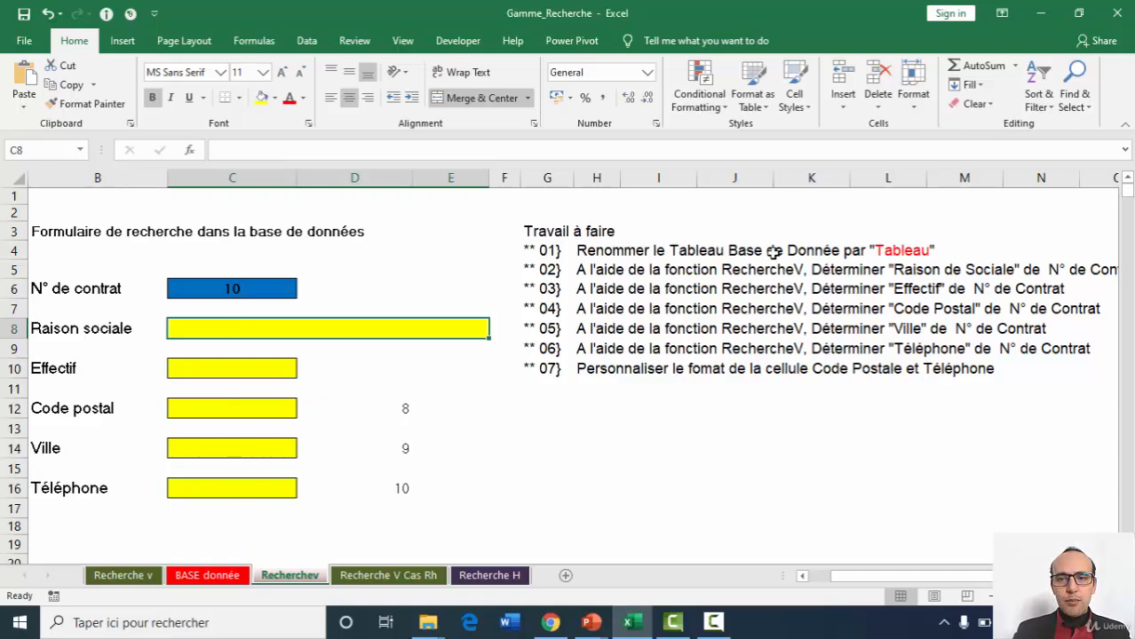
{"action": "left_click", "coordinate": [207, 576]}
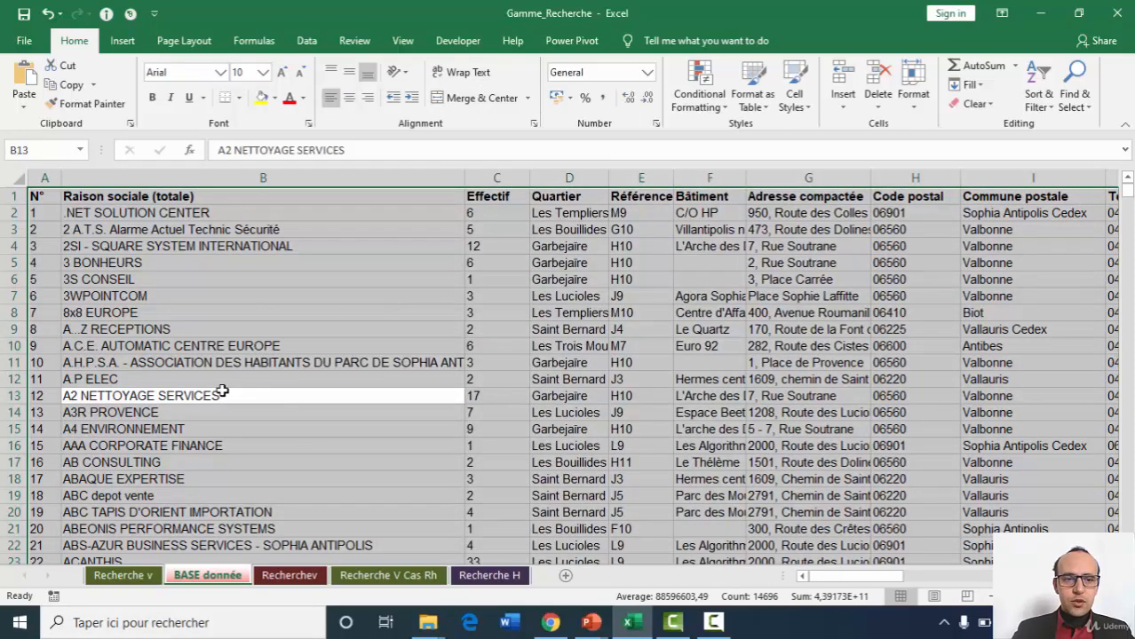
{"action": "left_click", "coordinate": [36, 150]}
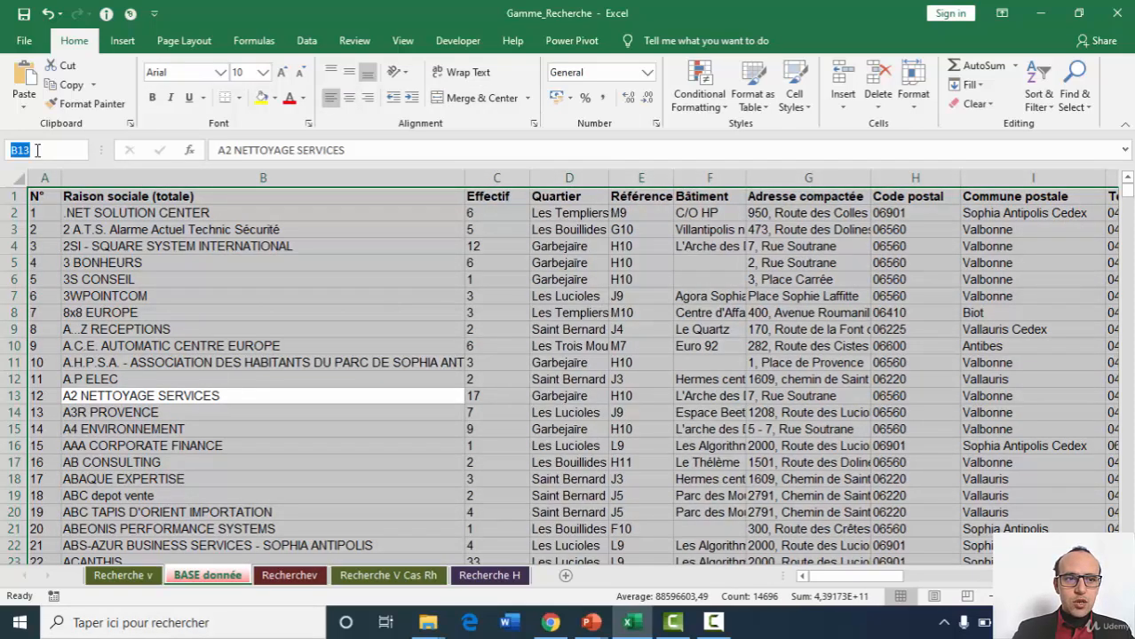
{"action": "type", "text": "tableau"}
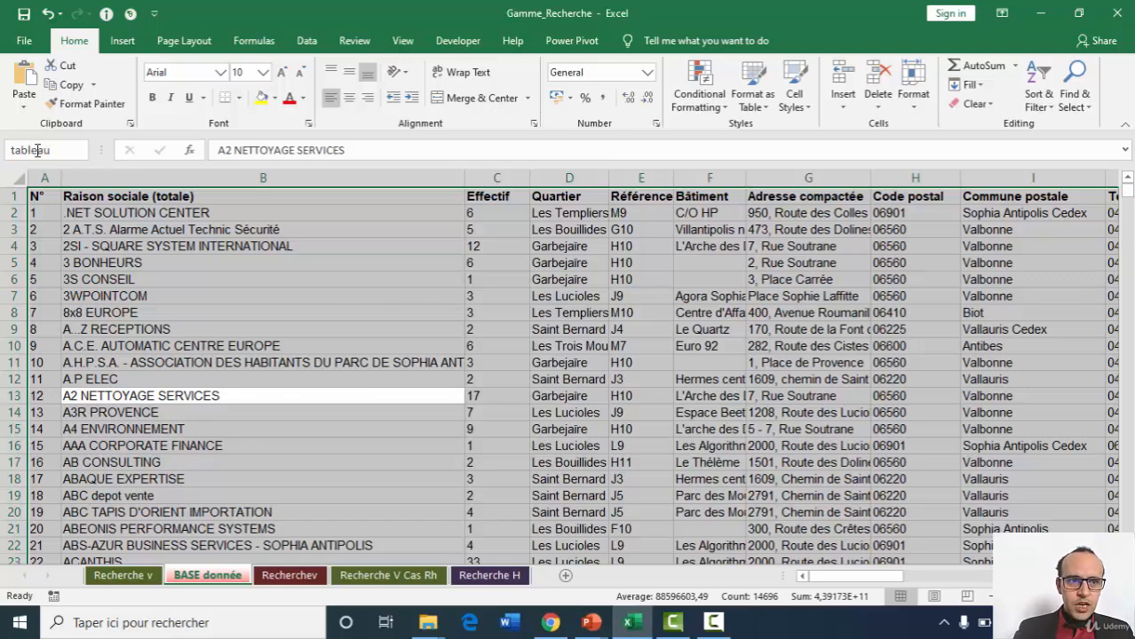
{"action": "key", "text": "Return"}
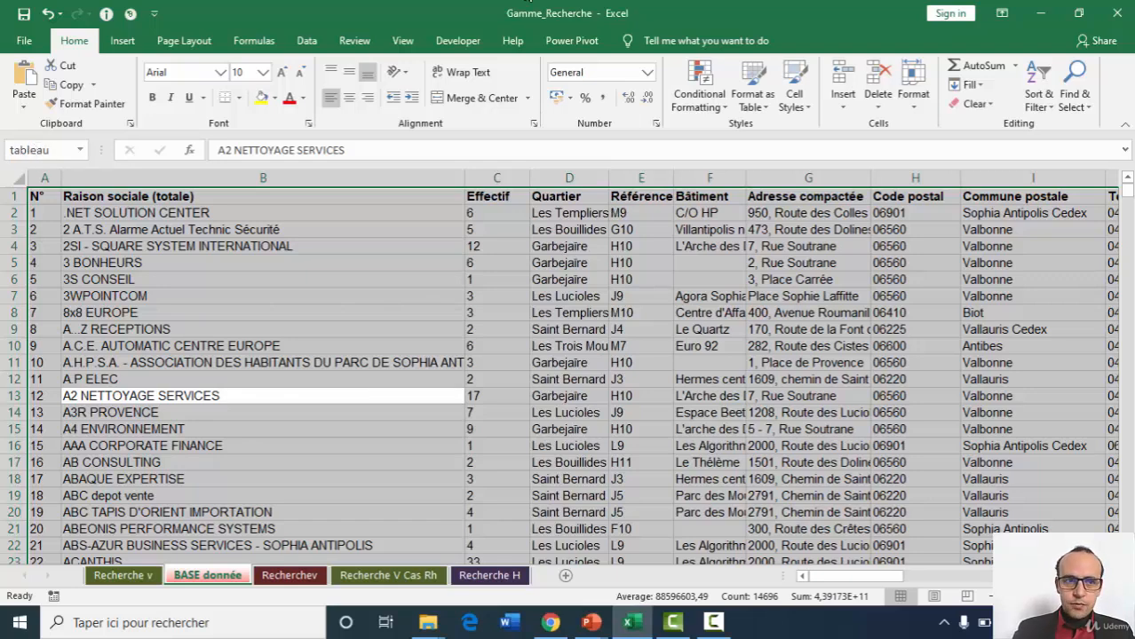
Compare the form's N° de contrat and Raison sociale cells with the matching columns A and B of the BASE donnée sheet.
{"action": "left_click", "coordinate": [289, 575]}
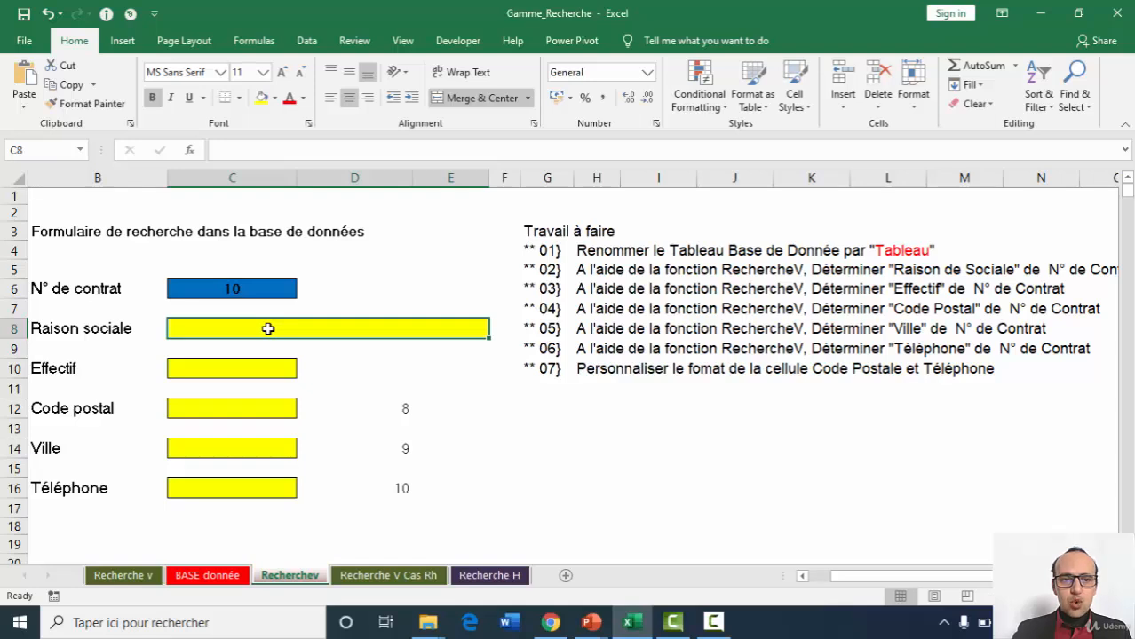
{"action": "left_click", "coordinate": [232, 289]}
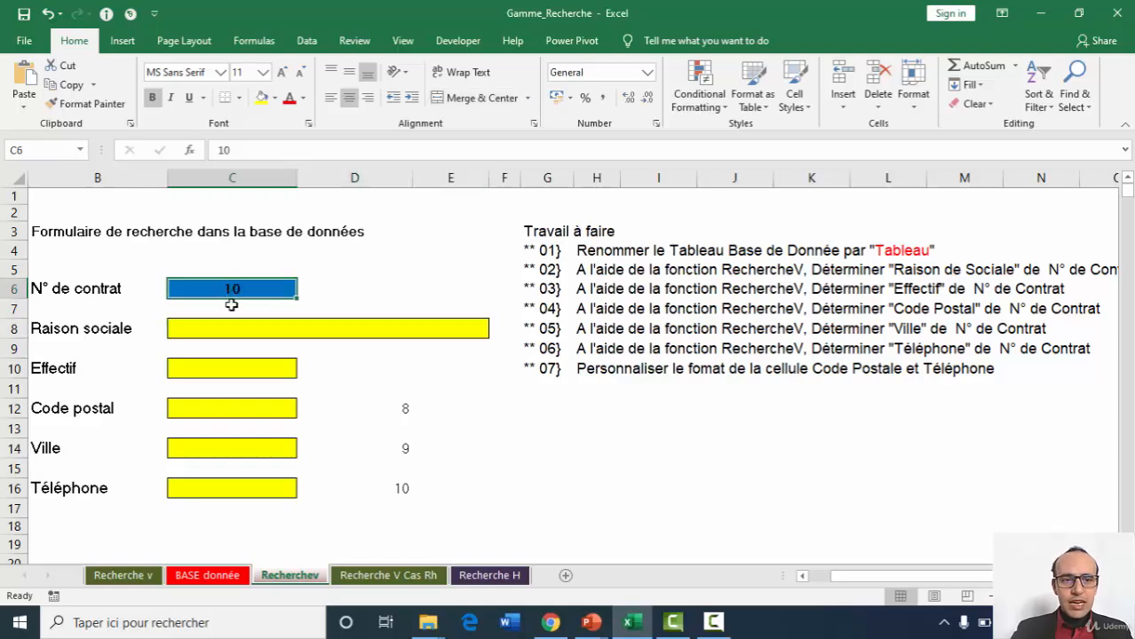
{"action": "left_click", "coordinate": [270, 329]}
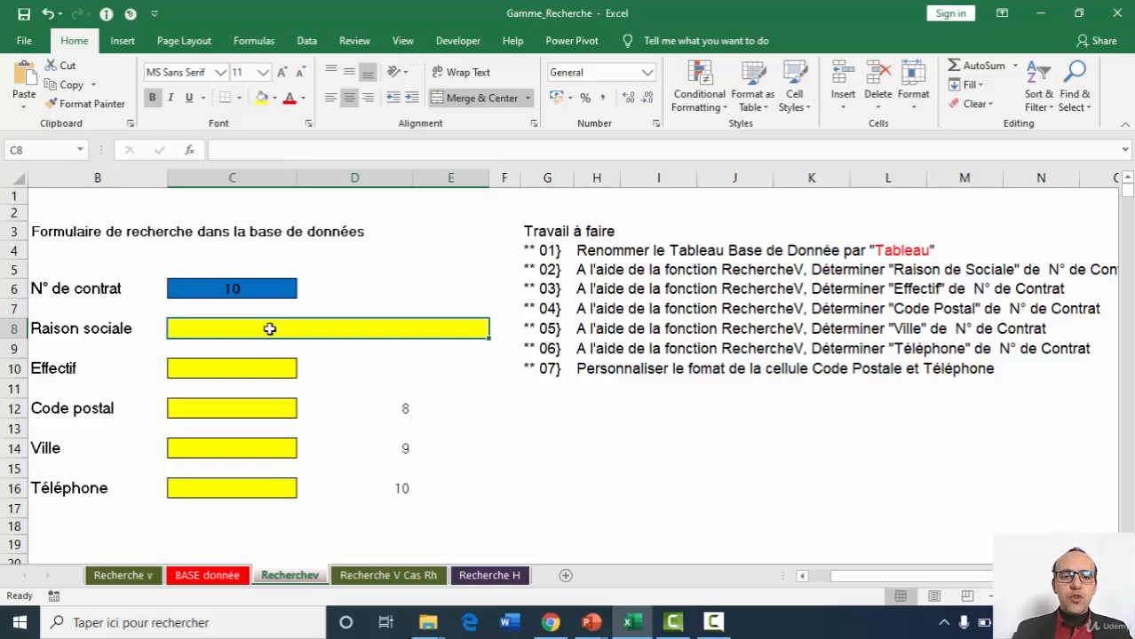
{"action": "left_click", "coordinate": [211, 577]}
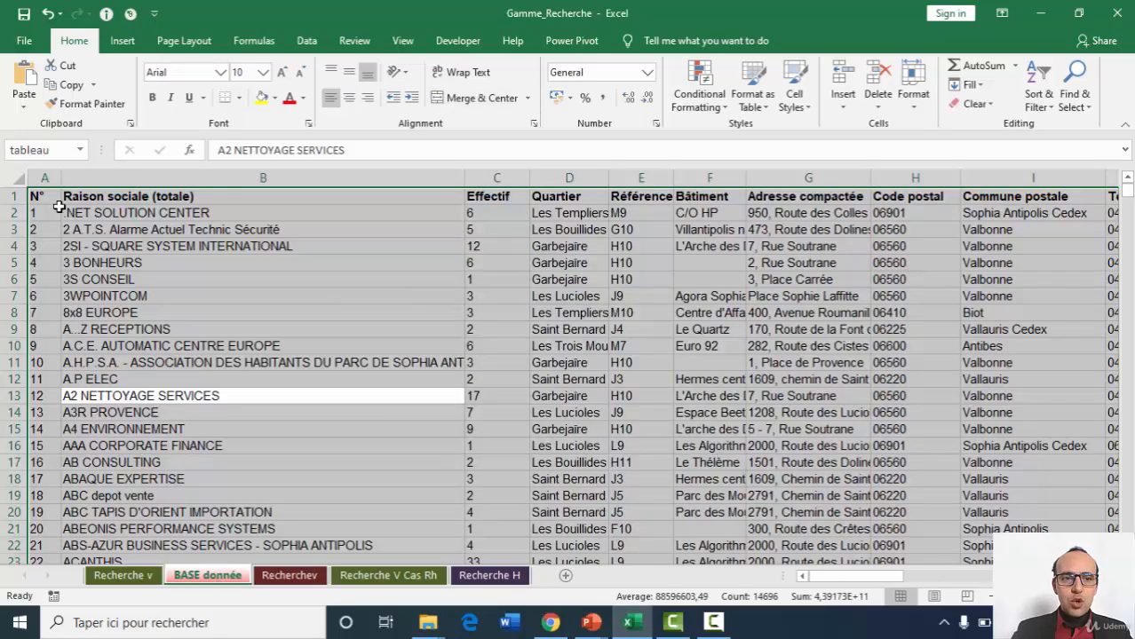
{"action": "left_click", "coordinate": [89, 247]}
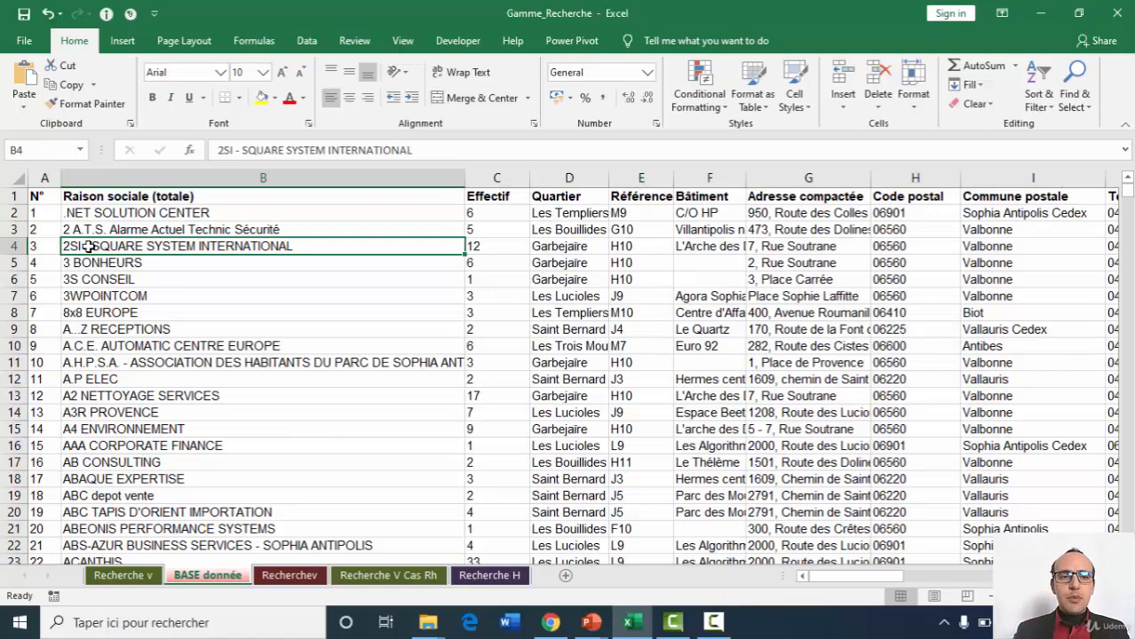
{"action": "left_click", "coordinate": [176, 178]}
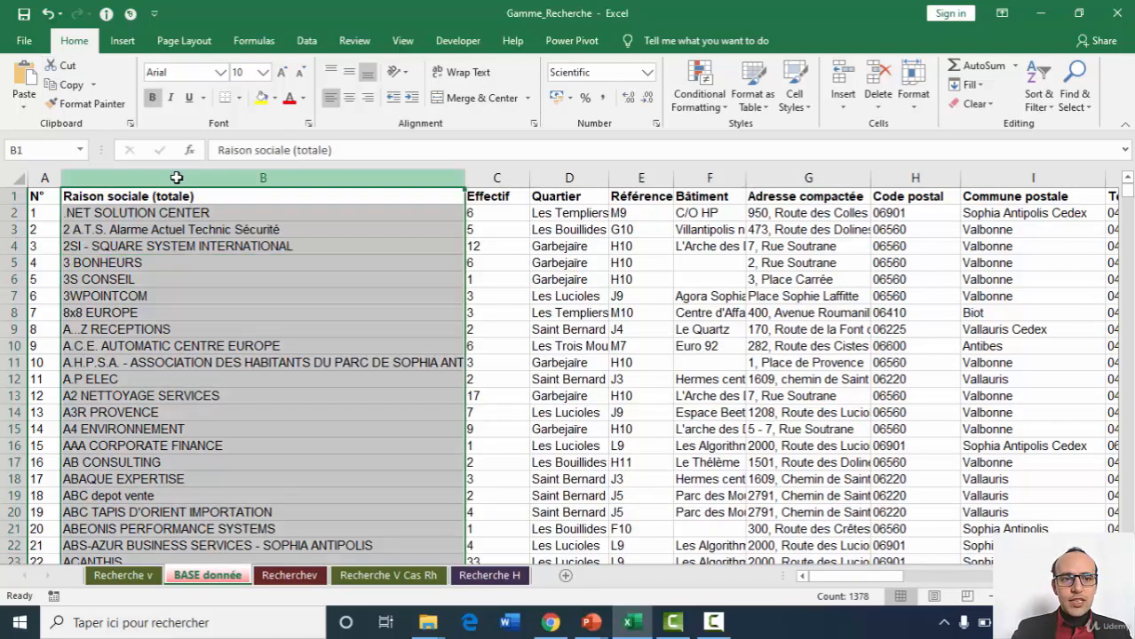
{"action": "left_click", "coordinate": [44, 180]}
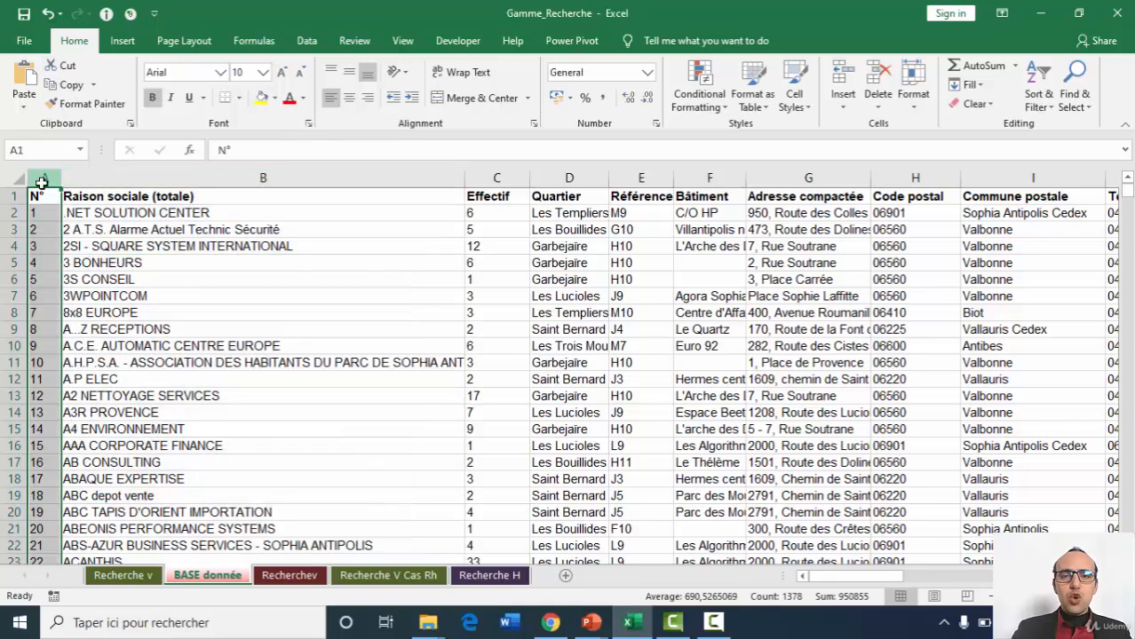
{"action": "left_click", "coordinate": [291, 576]}
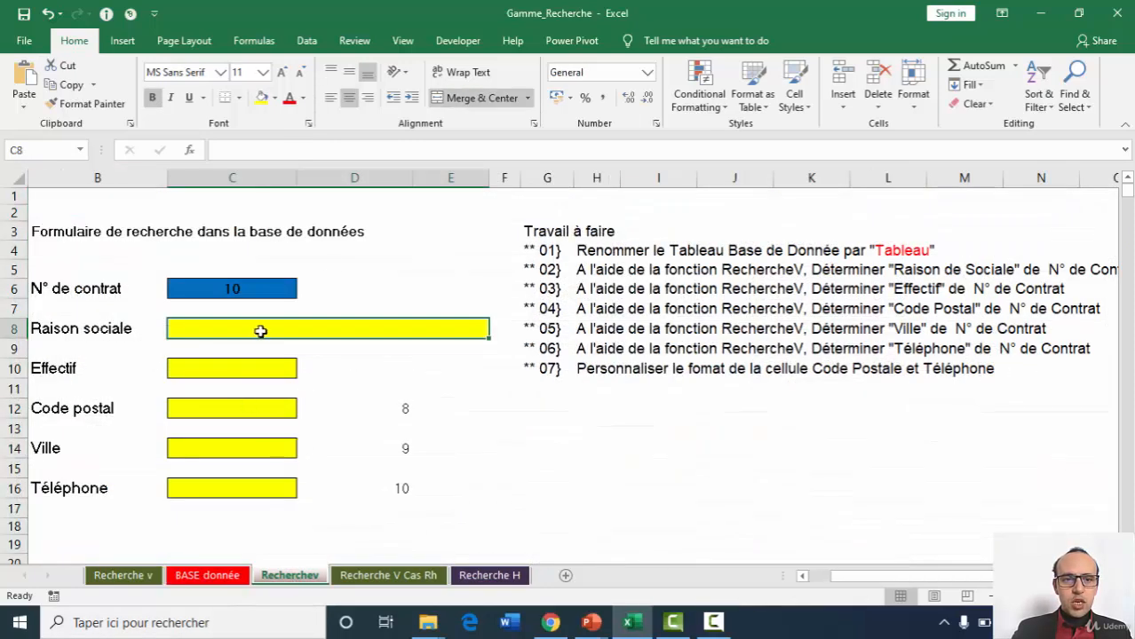
Start a VLOOKUP formula in the Raison sociale cell C8 with C6 as the lookup value.
{"action": "left_click", "coordinate": [301, 148]}
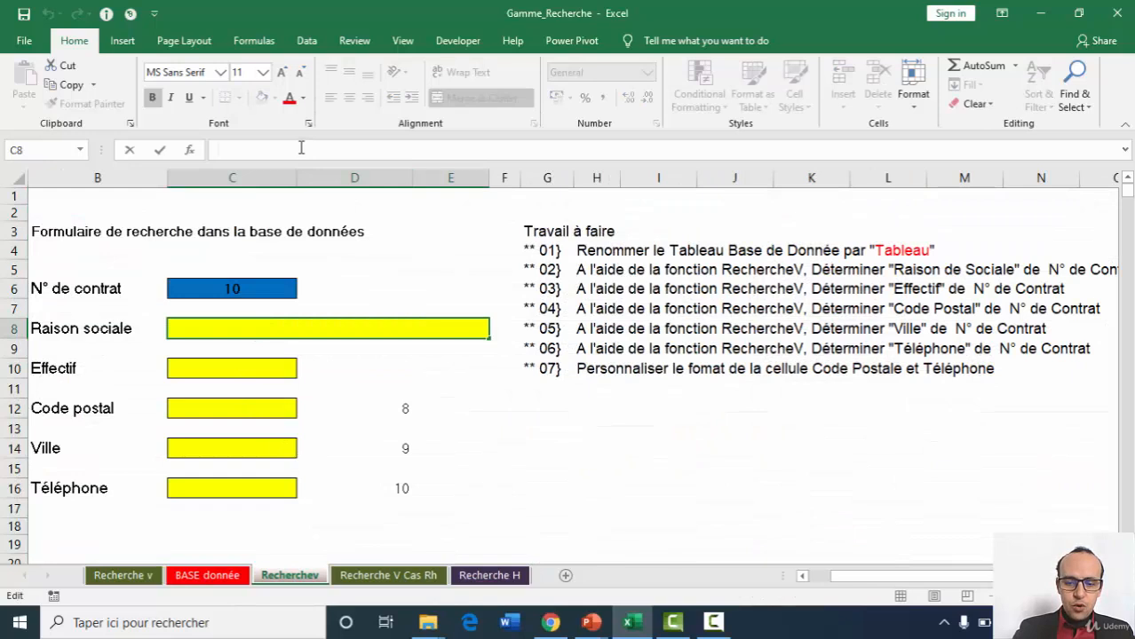
{"action": "type", "text": "=vlo"}
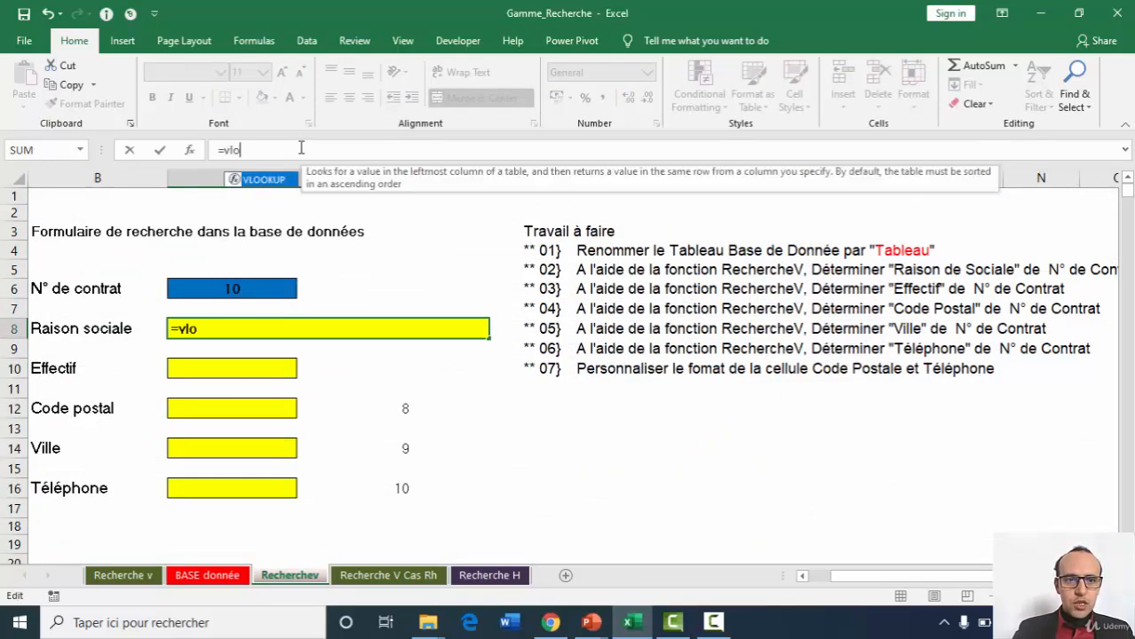
{"action": "key", "text": "Tab"}
{"action": "left_click", "coordinate": [234, 286]}
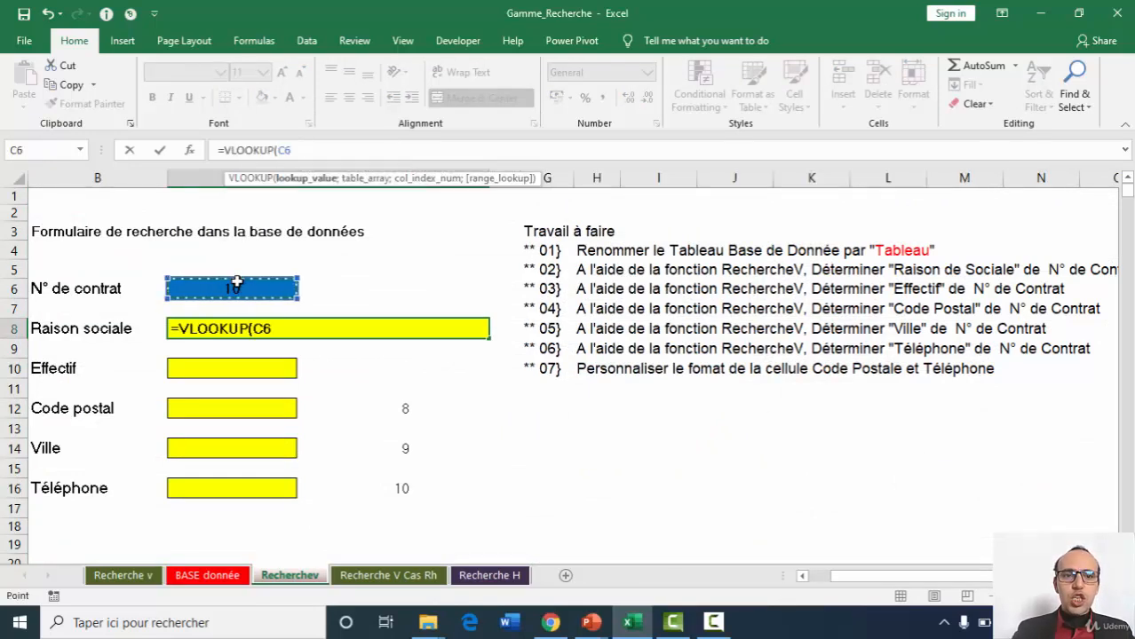
{"action": "type", "text": ";"}
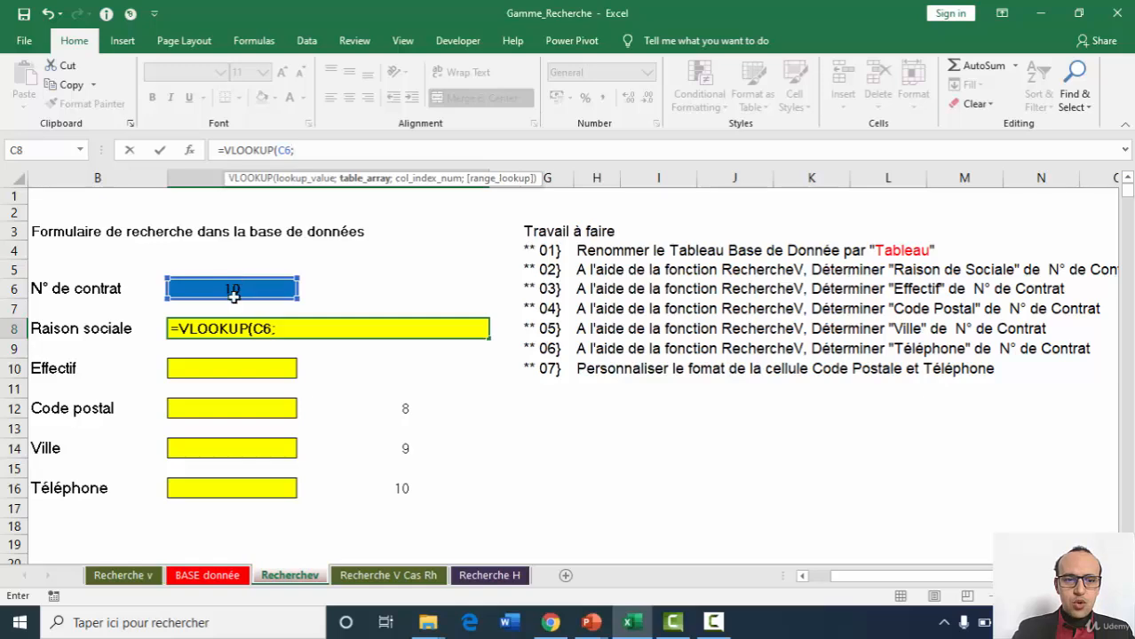
Set the table array of the Raison sociale lookup to 'BASE donnée'!A1:K1378.
{"action": "left_click", "coordinate": [206, 575]}
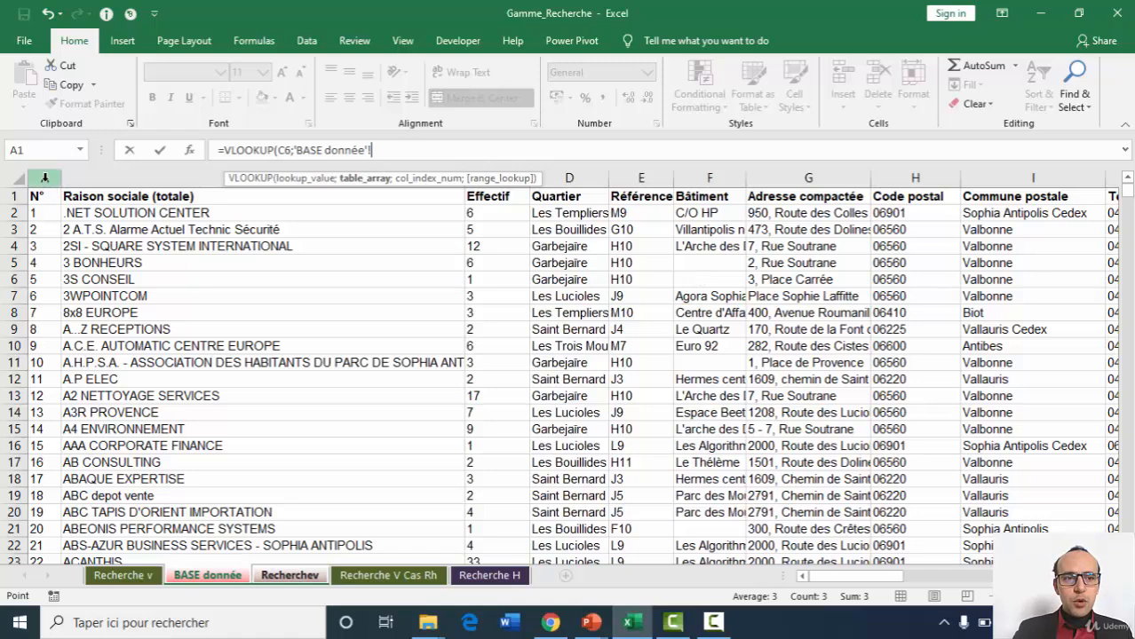
{"action": "left_click_drag", "start_coordinate": [44, 178], "coordinate": [111, 177]}
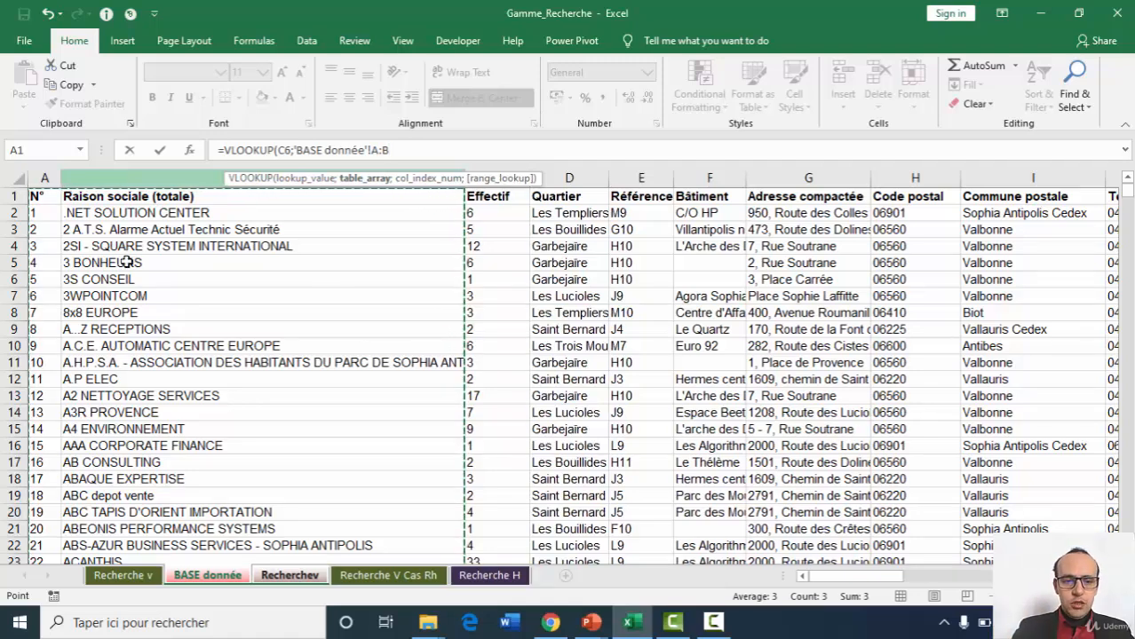
{"action": "left_click", "coordinate": [37, 197]}
{"action": "key", "text": "ctrl+shift+Right"}
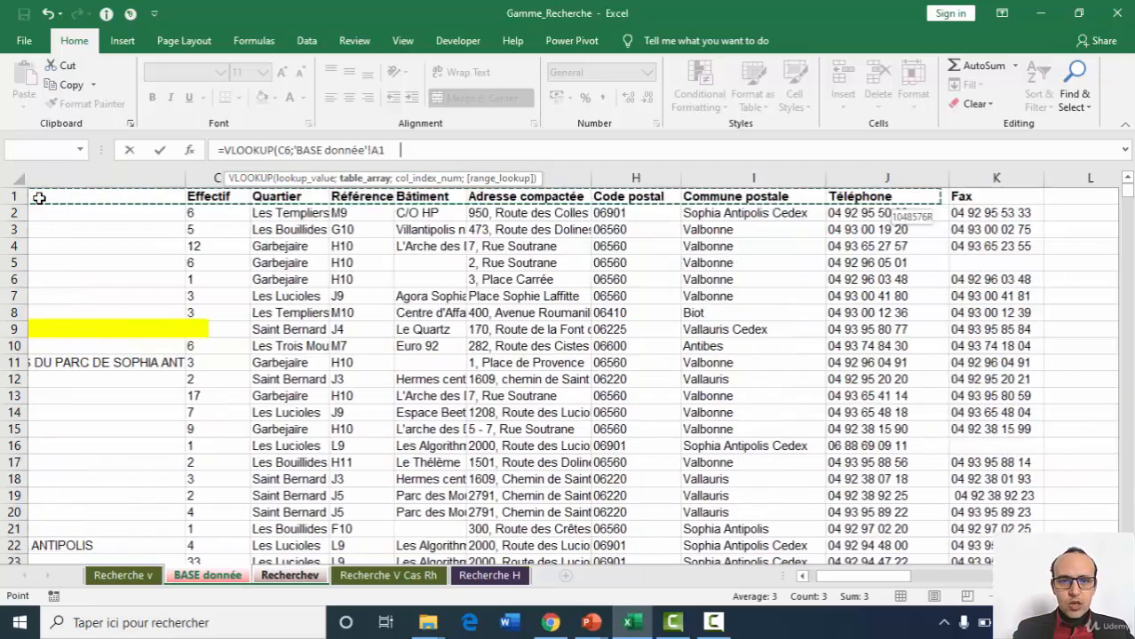
{"action": "key", "text": "ctrl+shift+Down"}
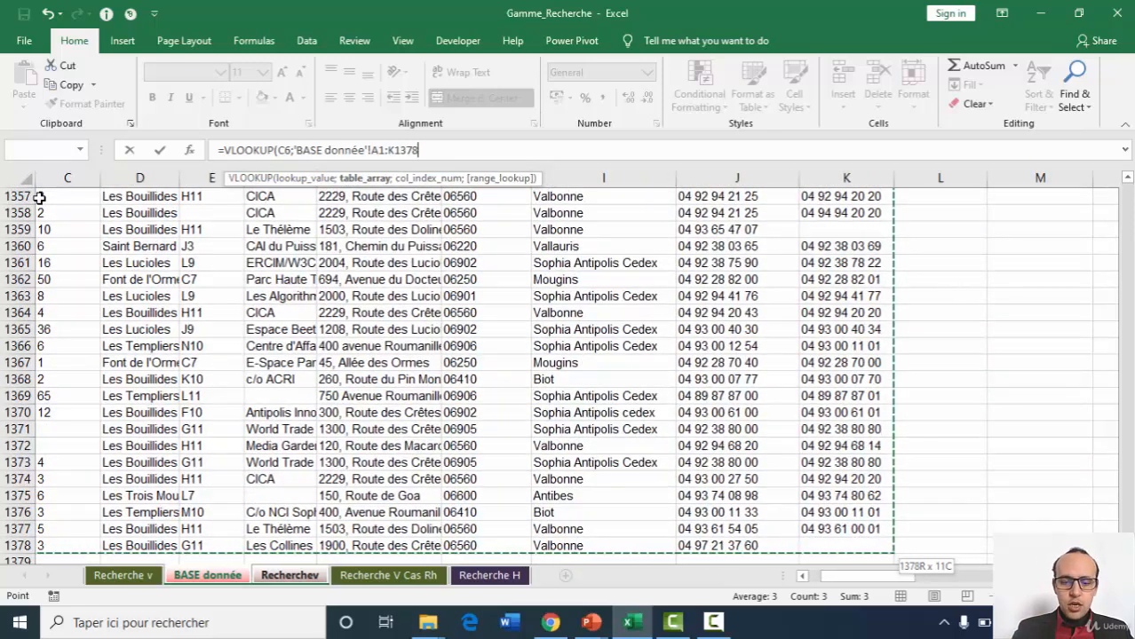
{"action": "type", "text": ";"}
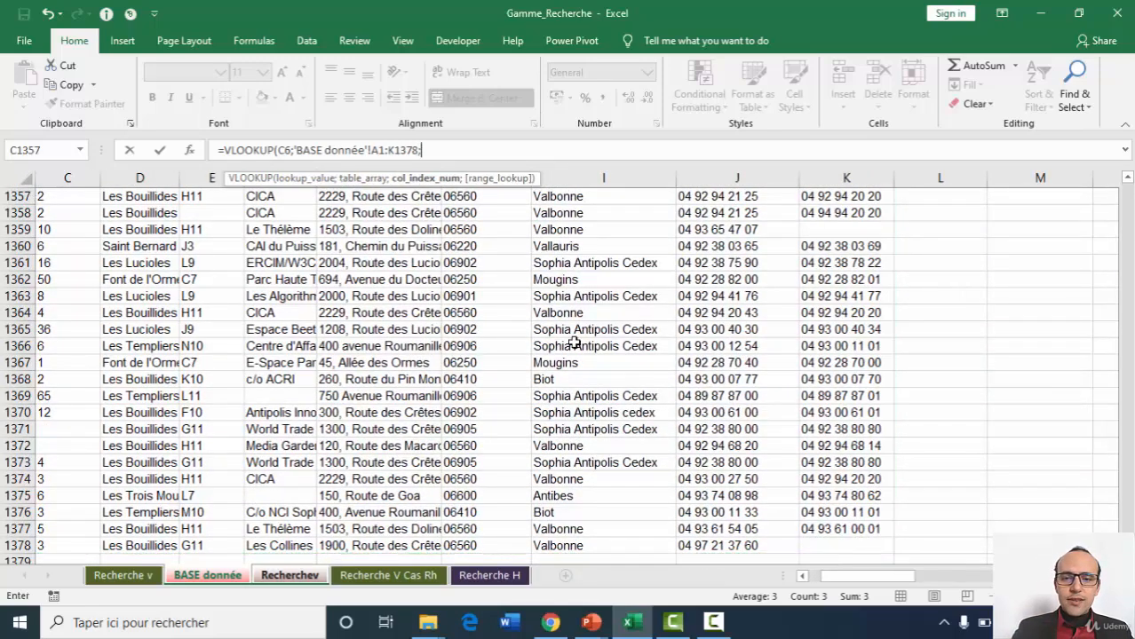
Complete the Raison sociale VLOOKUP with column index 2 and range lookup 0, and confirm it in C8.
{"action": "left_click_drag", "start_coordinate": [851, 577], "coordinate": [802, 579]}
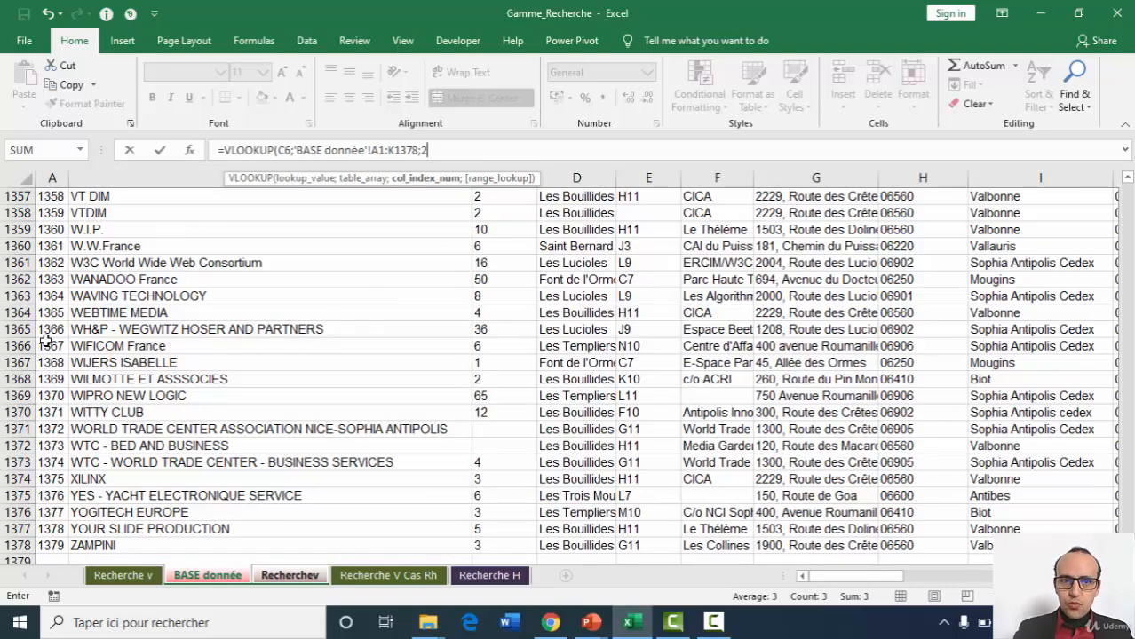
{"action": "type", "text": ";"}
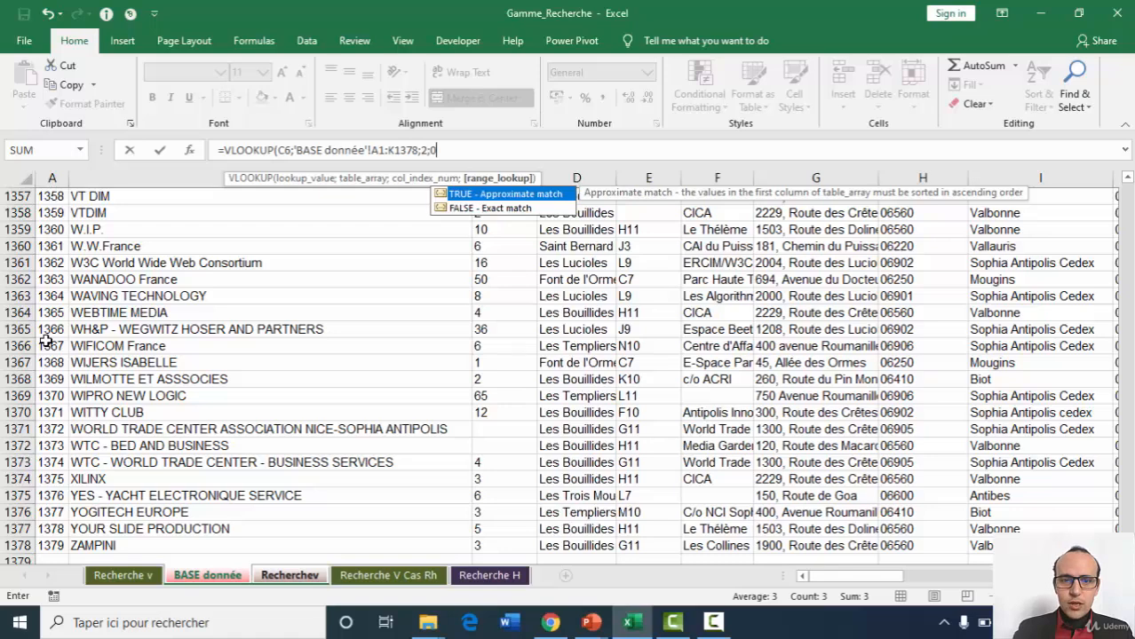
{"action": "type", "text": "0)"}
{"action": "key", "text": "Return"}
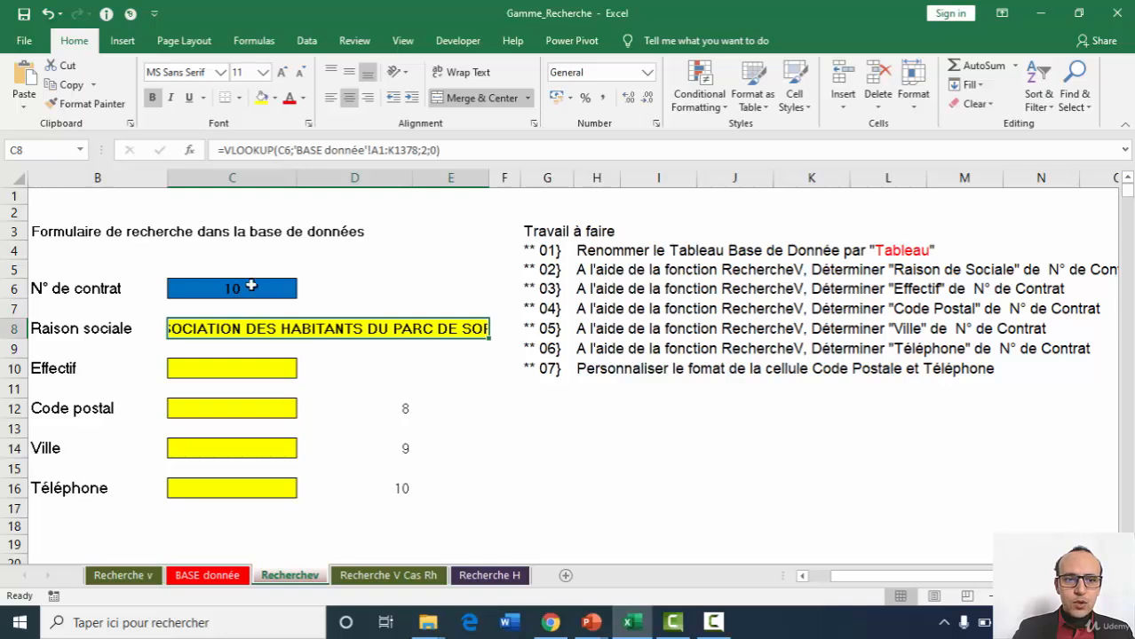
Test the Raison sociale lookup by entering contract number 1, followed by 100, in cell C6.
{"action": "left_click", "coordinate": [247, 287]}
{"action": "type", "text": "1"}
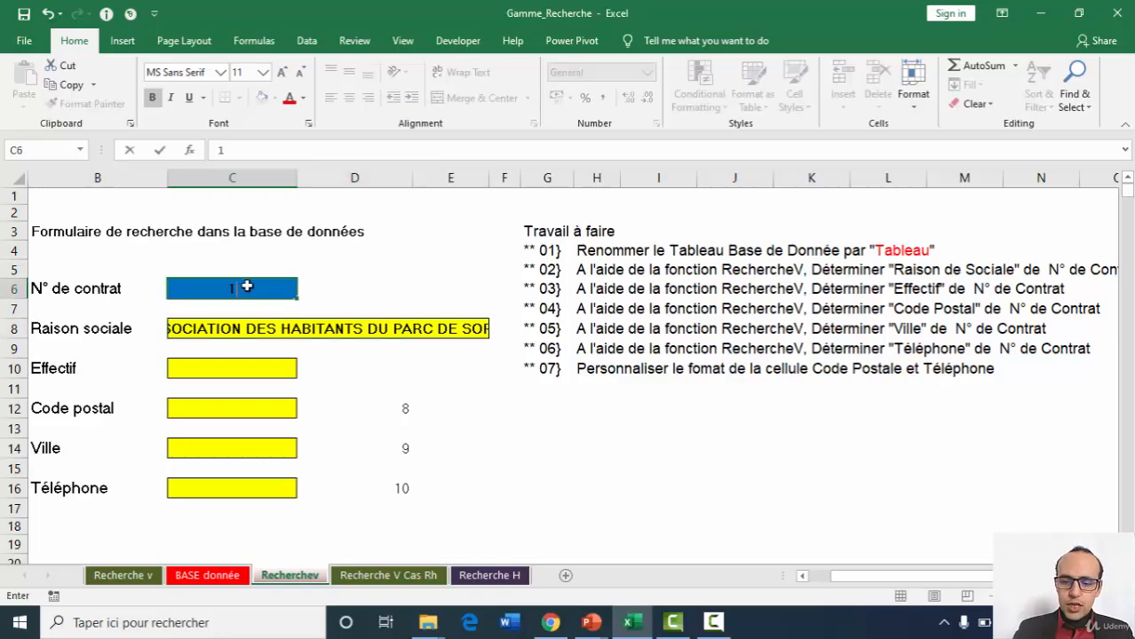
{"action": "key", "text": "Return"}
{"action": "left_click", "coordinate": [247, 287]}
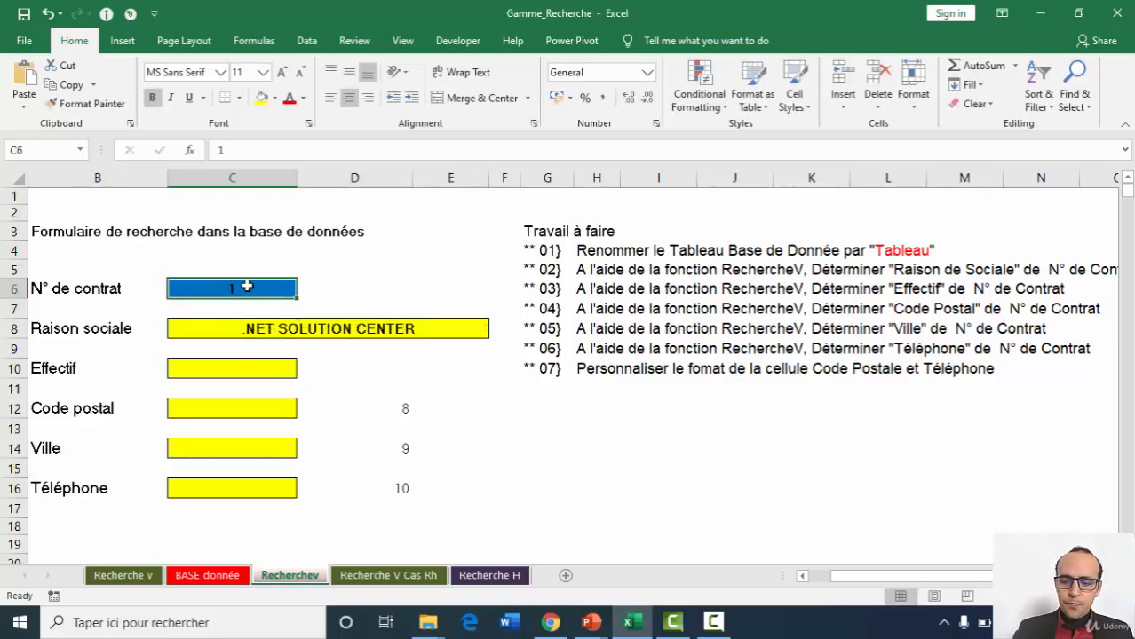
{"action": "type", "text": "100"}
{"action": "key", "text": "Return"}
{"action": "left_click", "coordinate": [247, 287]}
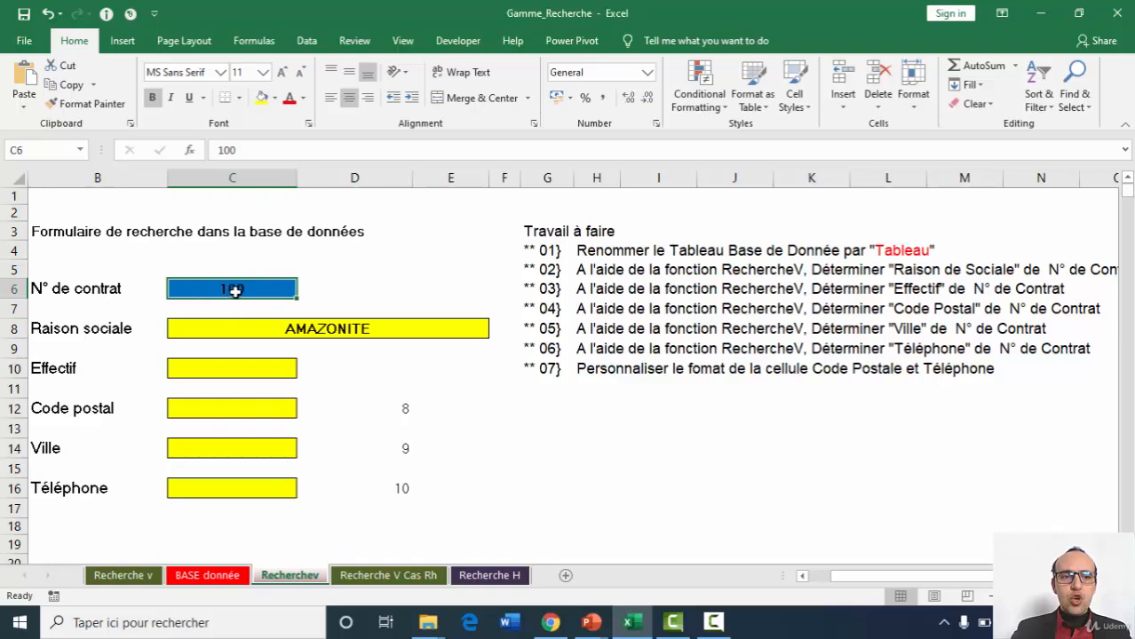
Start a VLOOKUP in the Effectif cell C10 with C6 as the lookup value and tableau as the table array.
{"action": "left_click", "coordinate": [234, 370]}
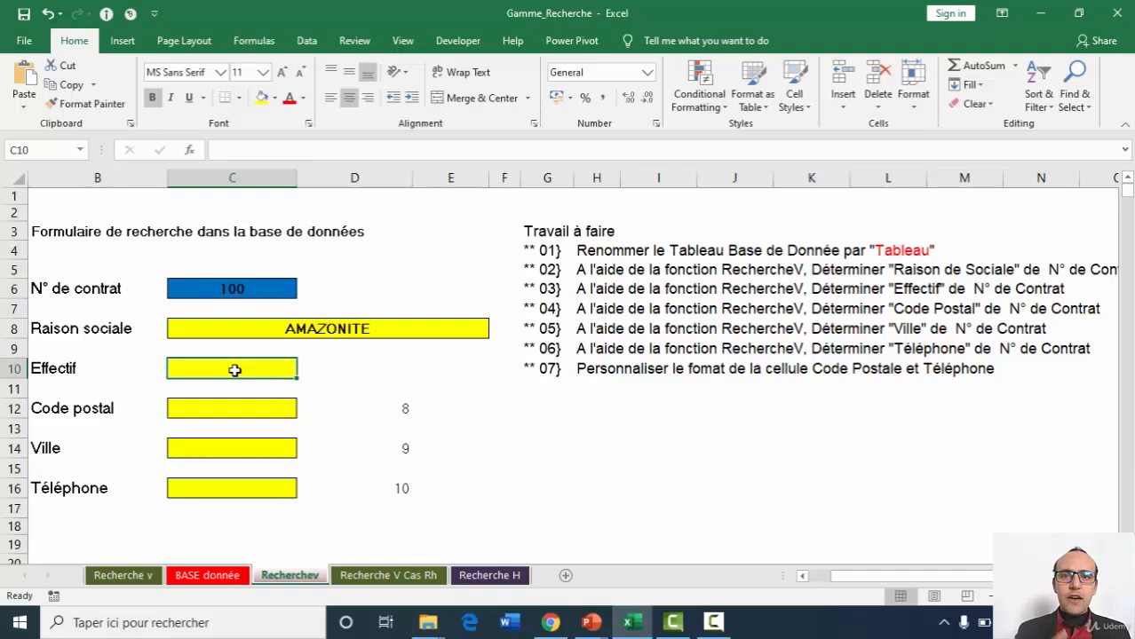
{"action": "left_click", "coordinate": [288, 151]}
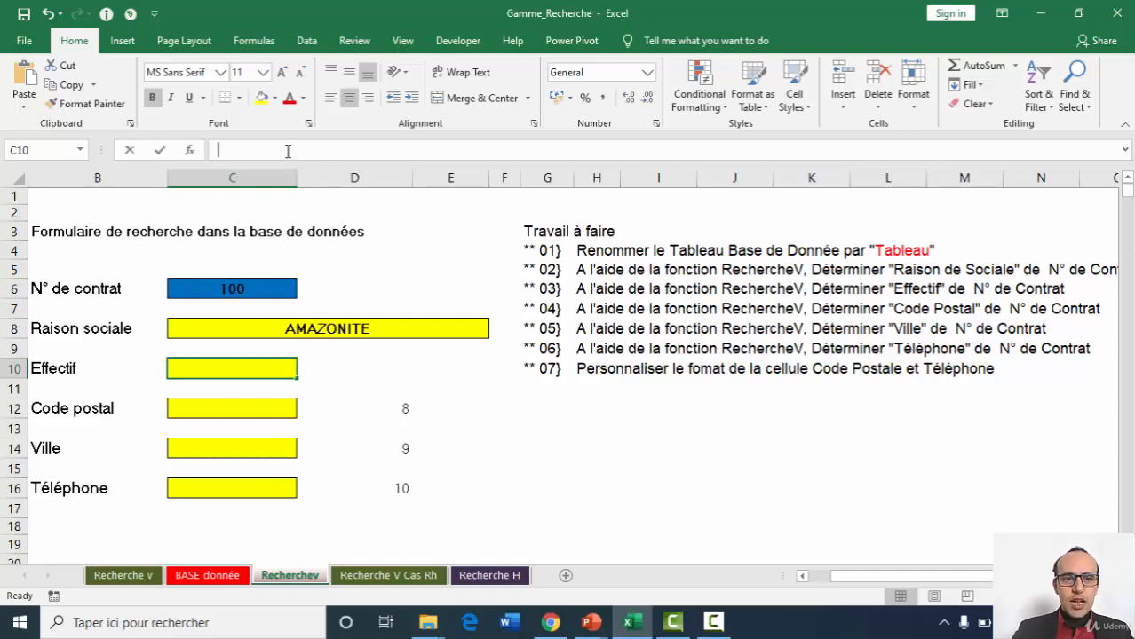
{"action": "type", "text": "="}
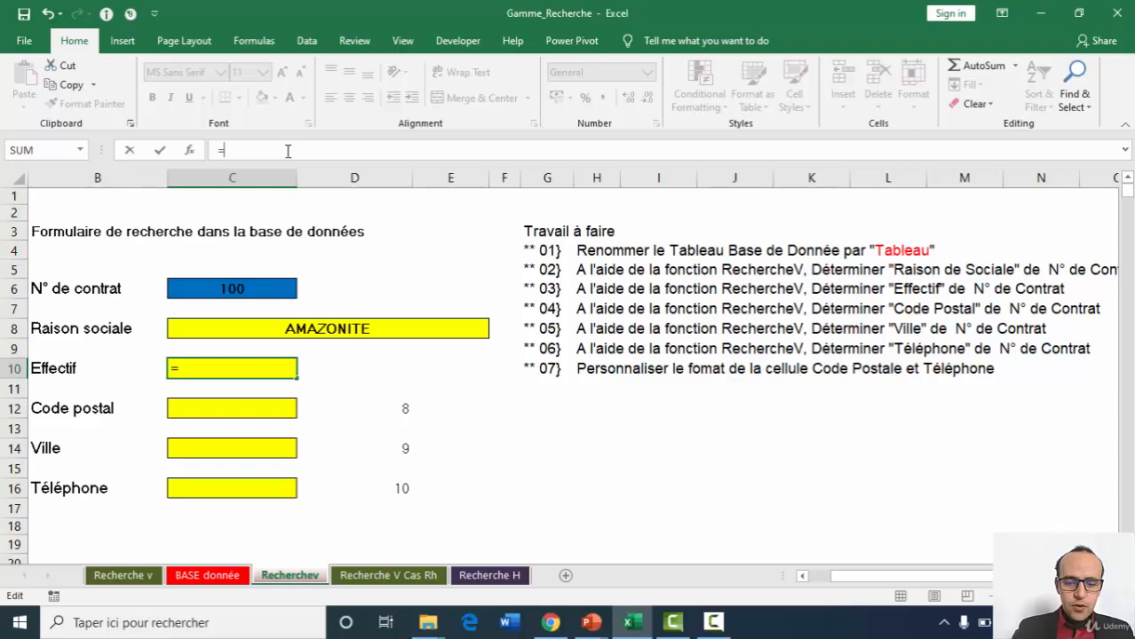
{"action": "type", "text": "vlo"}
{"action": "key", "text": "Tab"}
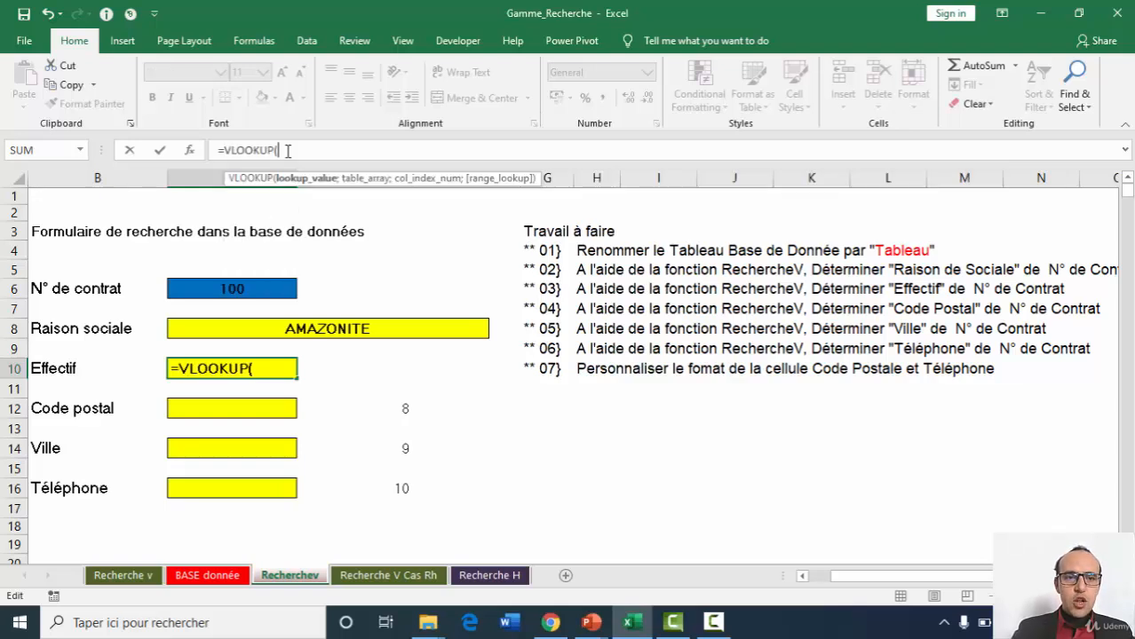
{"action": "left_click", "coordinate": [189, 150]}
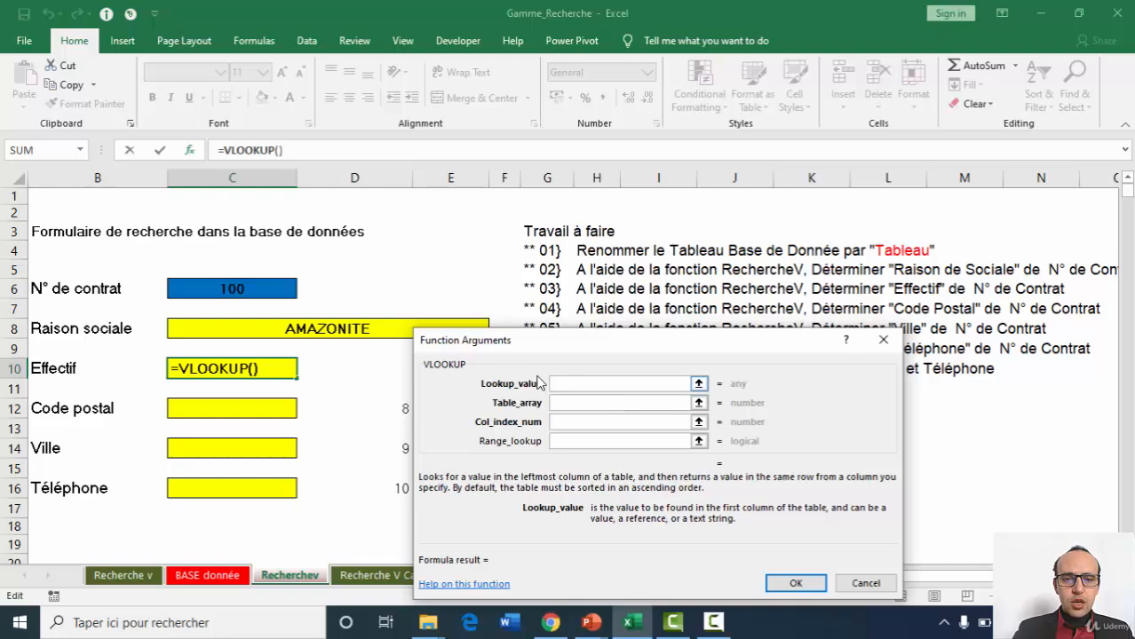
{"action": "left_click", "coordinate": [233, 288]}
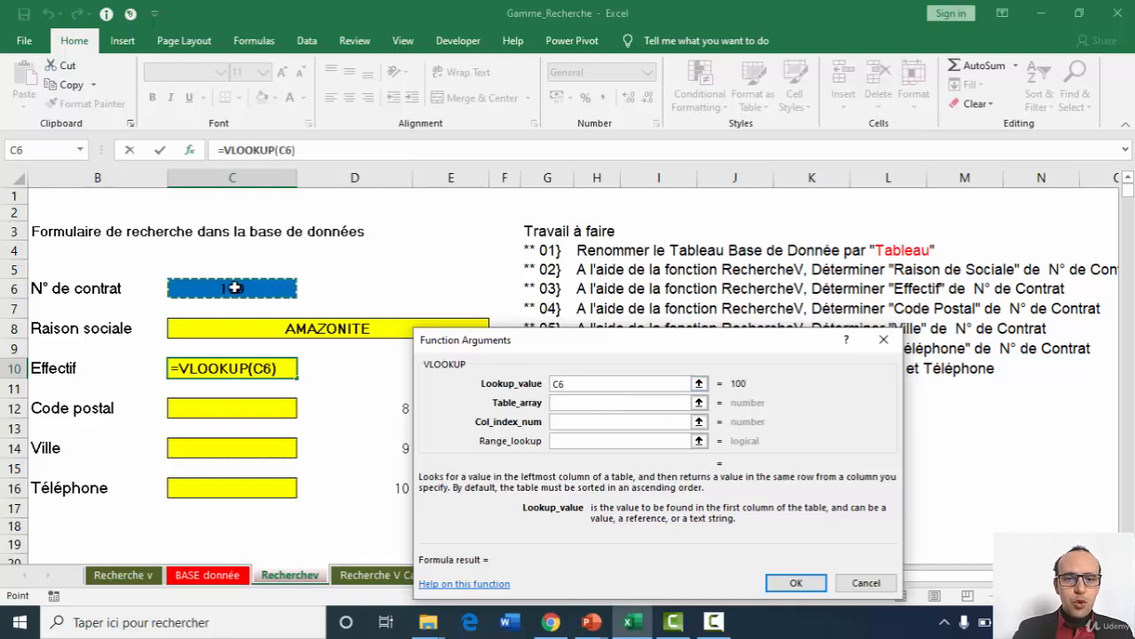
{"action": "key", "text": "Tab"}
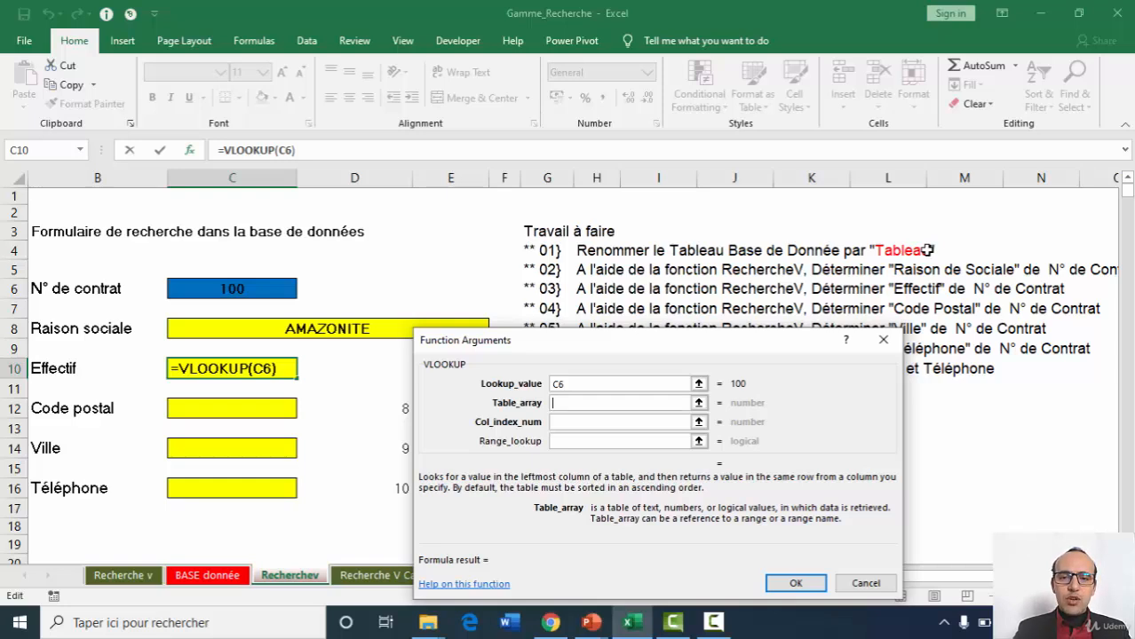
{"action": "type", "text": "tableau"}
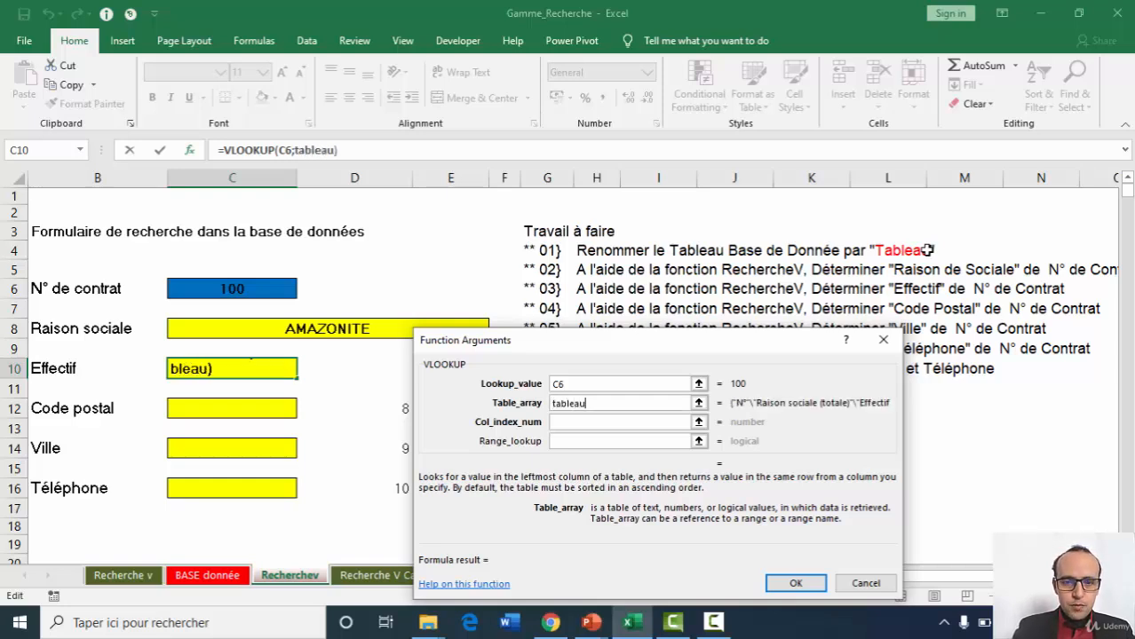
{"action": "key", "text": "Tab"}
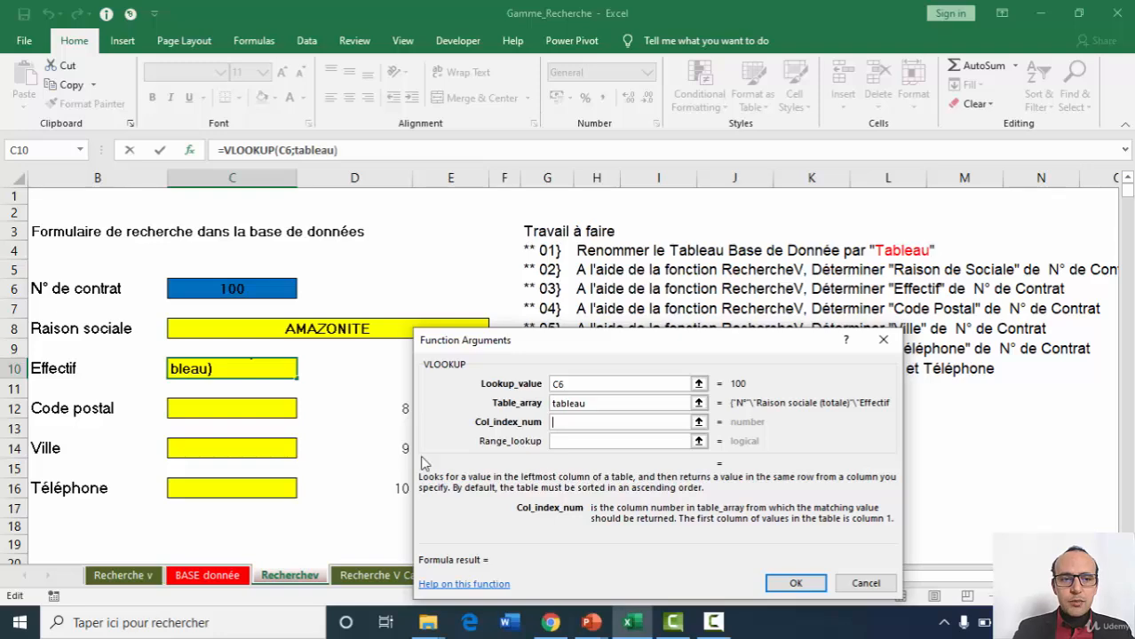
Check the Effectif column's position on the BASE donnée sheet and complete the C10 VLOOKUP with column index 3 and range lookup 0.
{"action": "left_click", "coordinate": [229, 577]}
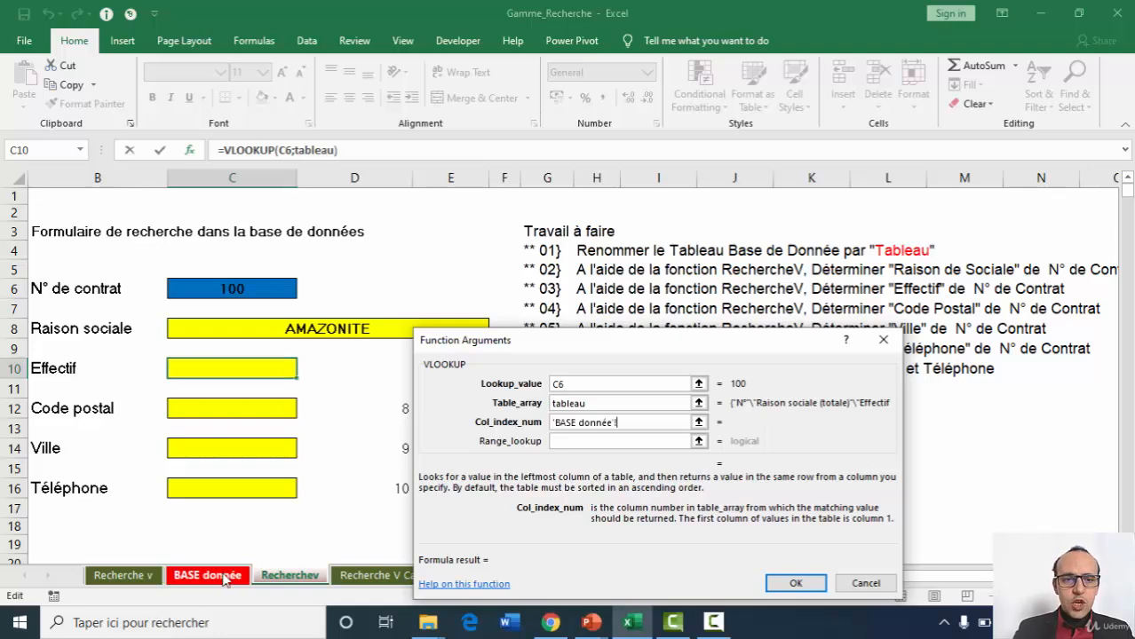
{"action": "scroll", "coordinate": [1114, 267], "scroll_direction": "up", "scroll_amount": 15}
{"action": "left_click_drag", "start_coordinate": [1111, 262], "coordinate": [1112, 183]}
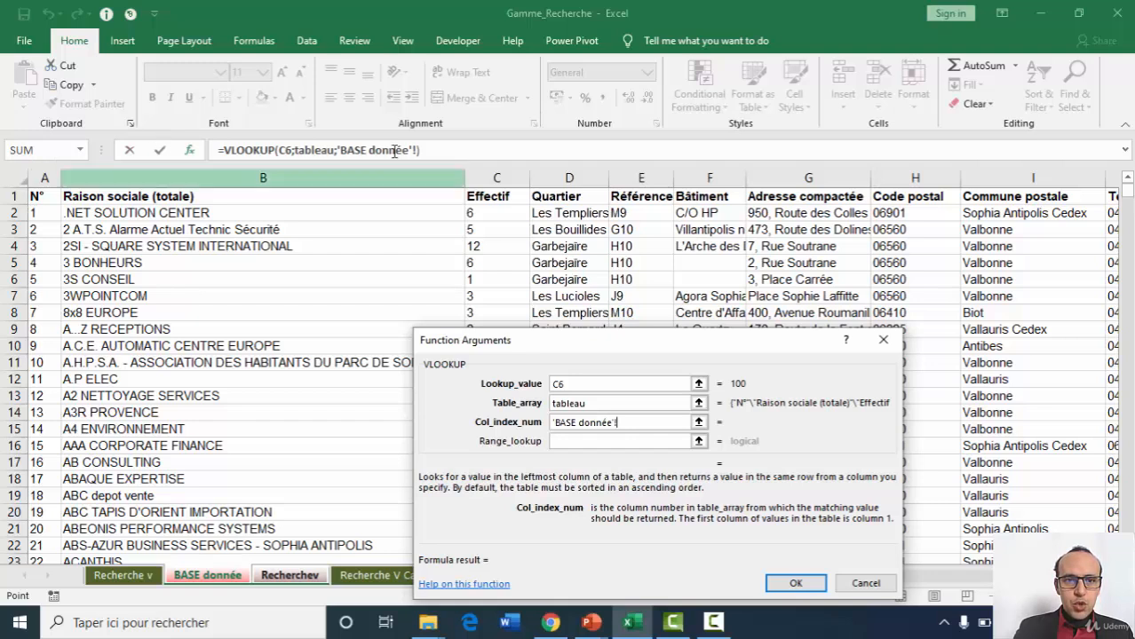
{"action": "key", "text": "BackSpace"}
{"action": "key", "text": "BackSpace"}
{"action": "key", "text": "BackSpace"}
{"action": "key", "text": "BackSpace"}
{"action": "key", "text": "BackSpace"}
{"action": "key", "text": "BackSpace"}
{"action": "key", "text": "BackSpace"}
{"action": "key", "text": "BackSpace"}
{"action": "key", "text": "BackSpace"}
{"action": "key", "text": "BackSpace"}
{"action": "key", "text": "BackSpace"}
{"action": "key", "text": "BackSpace"}
{"action": "key", "text": "BackSpace"}
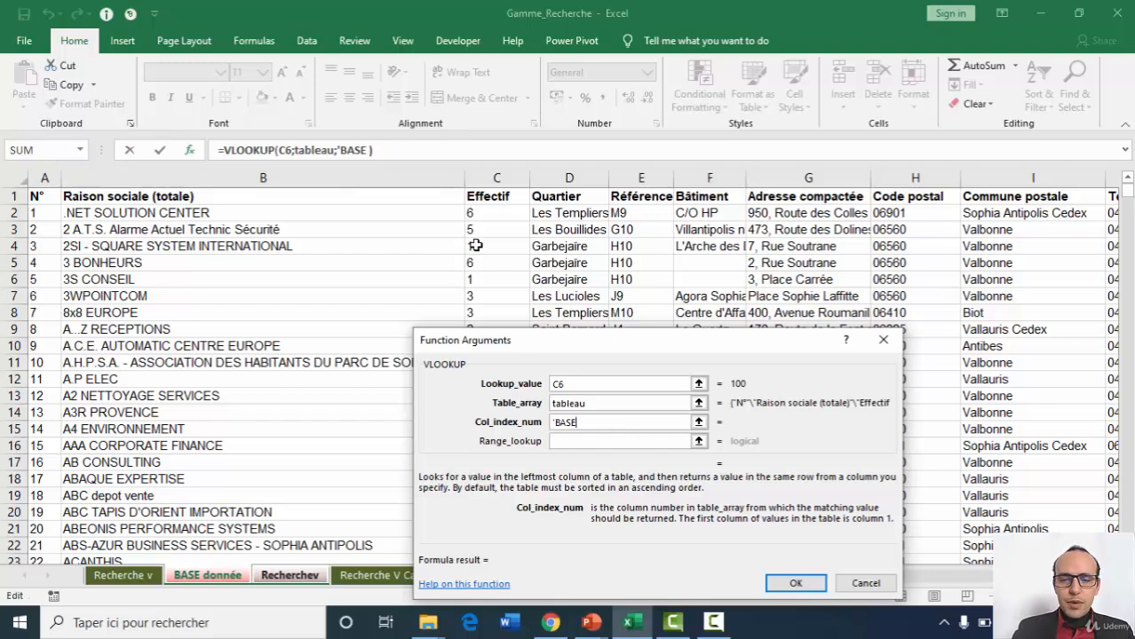
{"action": "left_click", "coordinate": [573, 422]}
{"action": "type", "text": "3"}
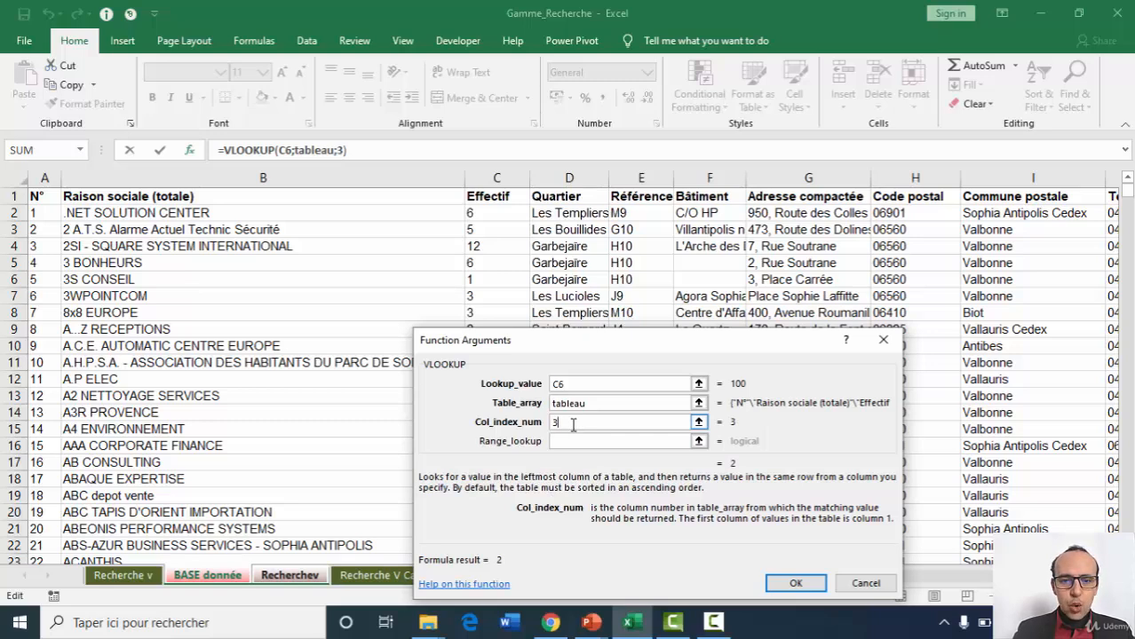
{"action": "key", "text": "Tab"}
{"action": "type", "text": "0"}
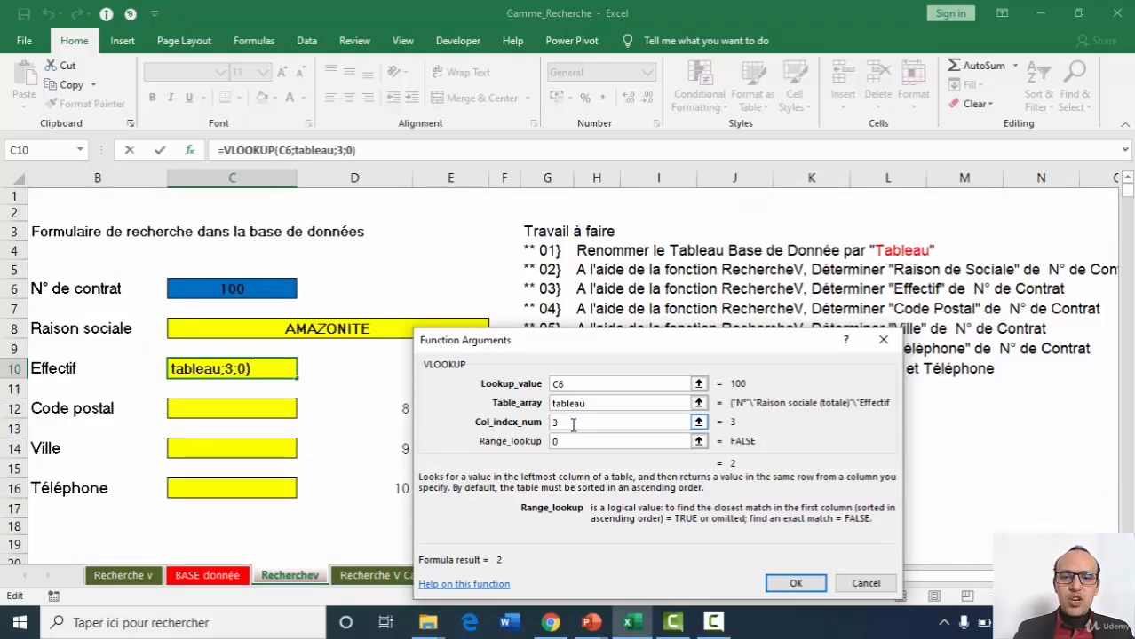
{"action": "key", "text": "Return"}
Start a VLOOKUP formula in the Code postal cell C12 with C6 as the lookup value.
{"action": "left_click", "coordinate": [235, 407]}
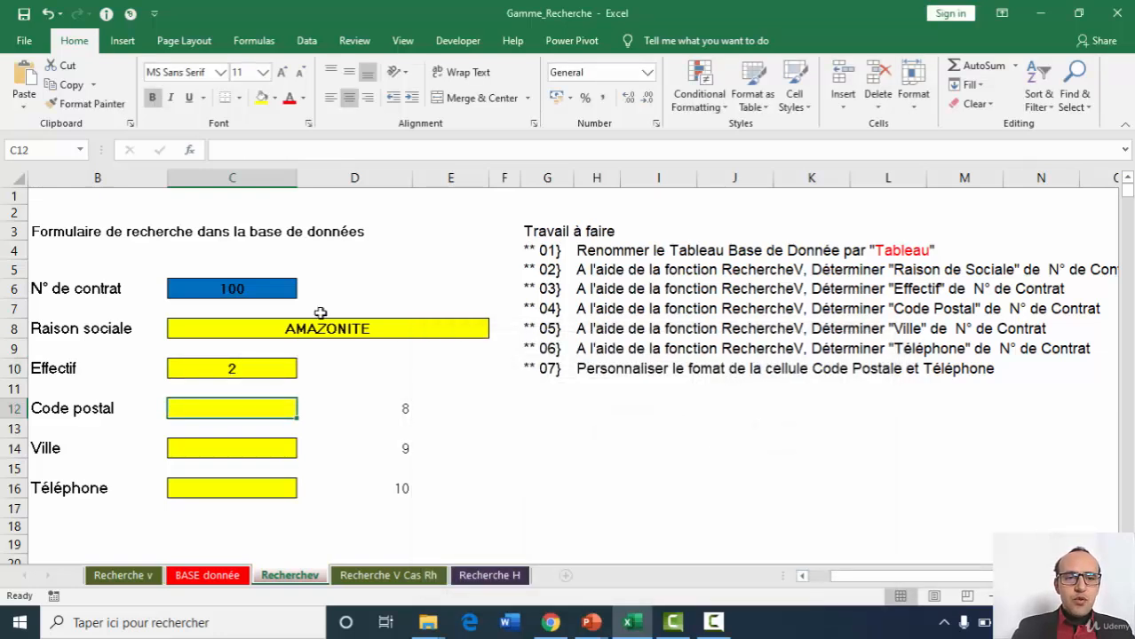
{"action": "left_click", "coordinate": [298, 148]}
{"action": "type", "text": "re"}
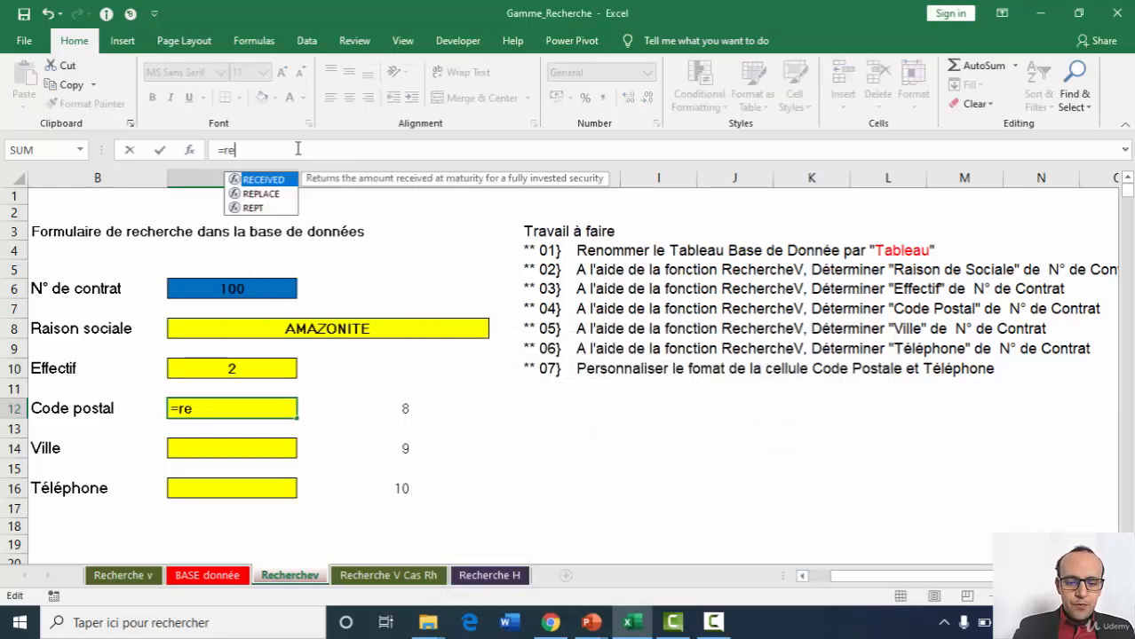
{"action": "key", "text": "BackSpace"}
{"action": "key", "text": "BackSpace"}
{"action": "type", "text": "vl"}
{"action": "key", "text": "Tab"}
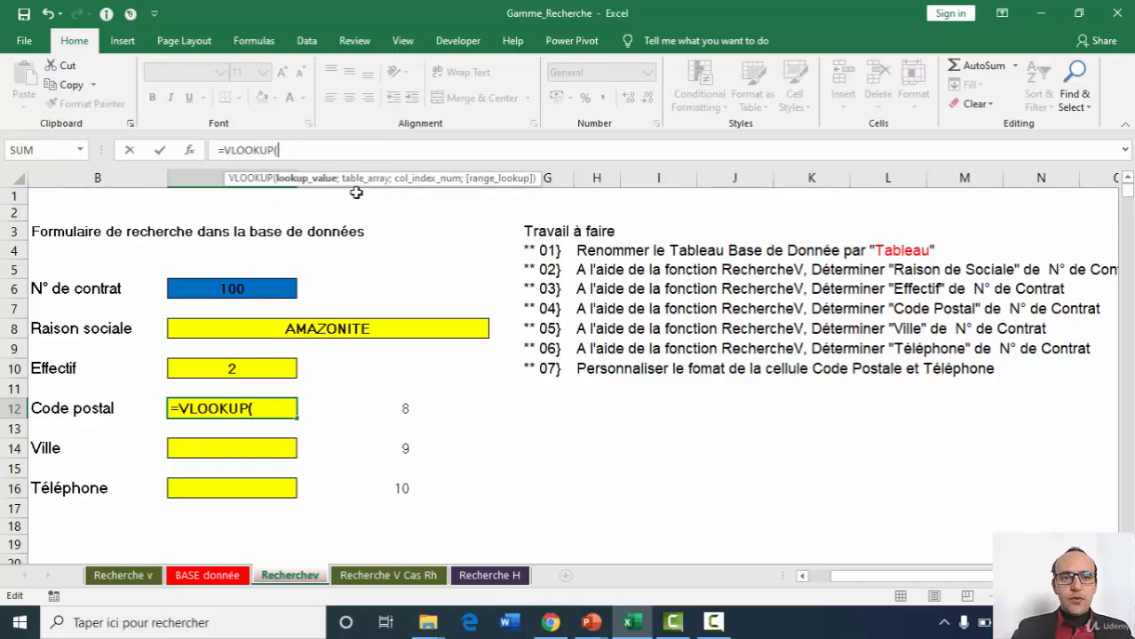
{"action": "left_click", "coordinate": [230, 290]}
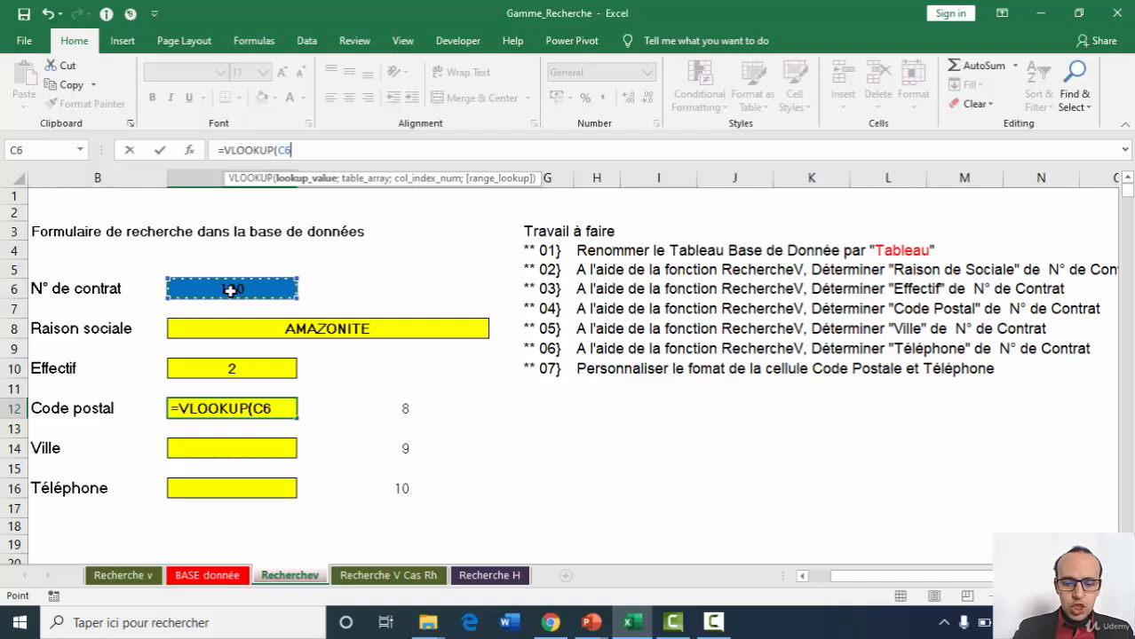
Complete the Code postal VLOOKUP in C12 with table array tableau, column index 8 and range lookup 0.
{"action": "type", "text": ";ta"}
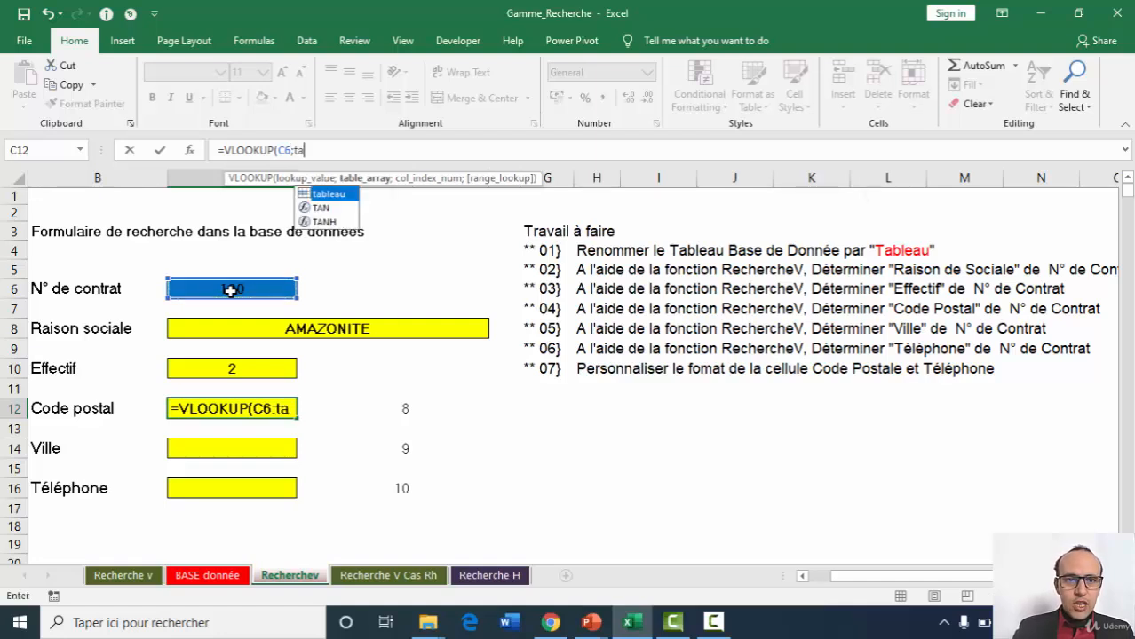
{"action": "type", "text": "b"}
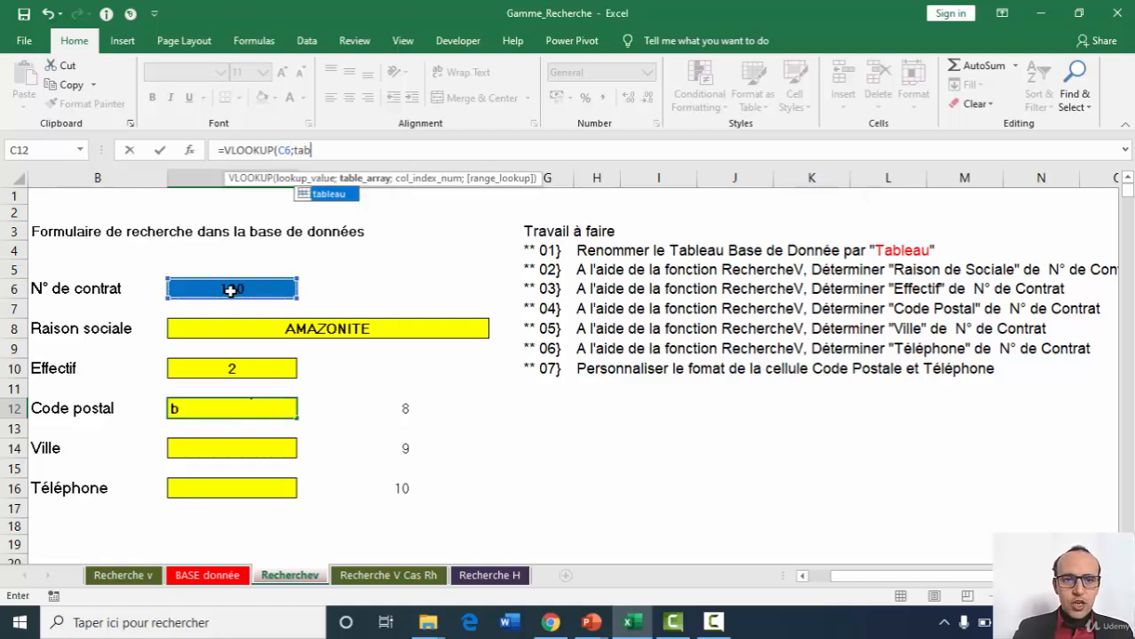
{"action": "double_click", "coordinate": [331, 195]}
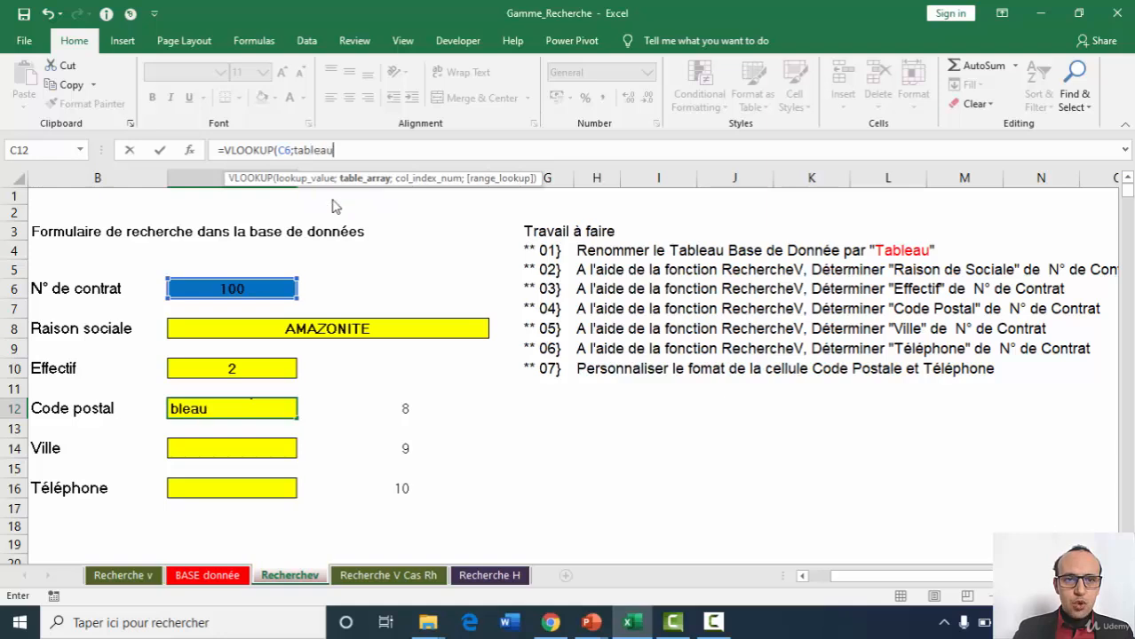
{"action": "type", "text": ";"}
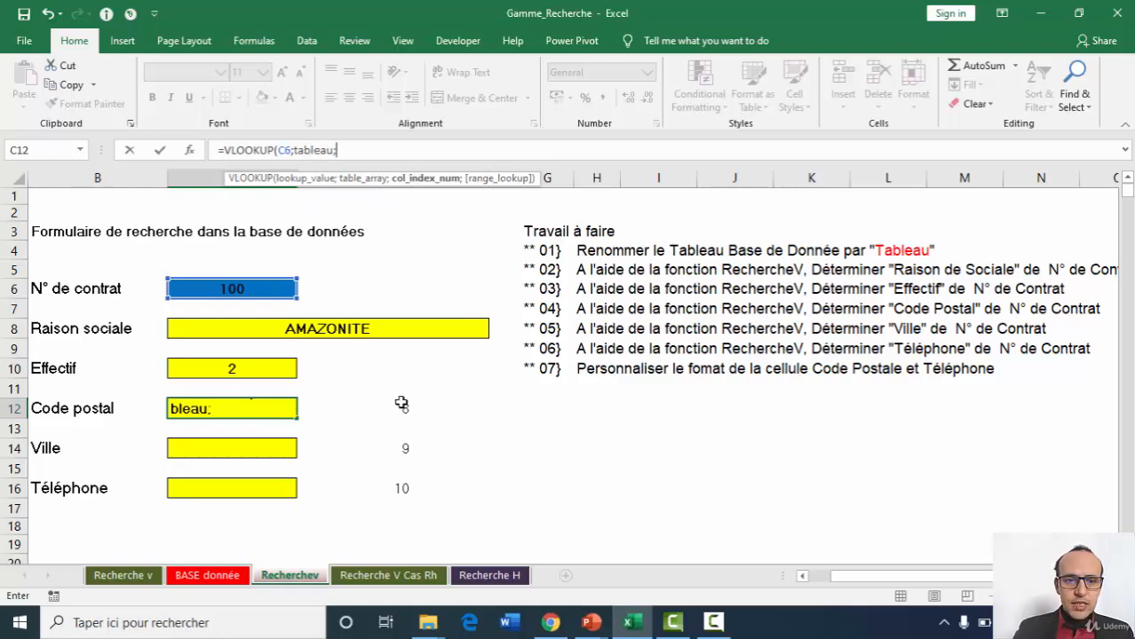
{"action": "type", "text": "8;0)"}
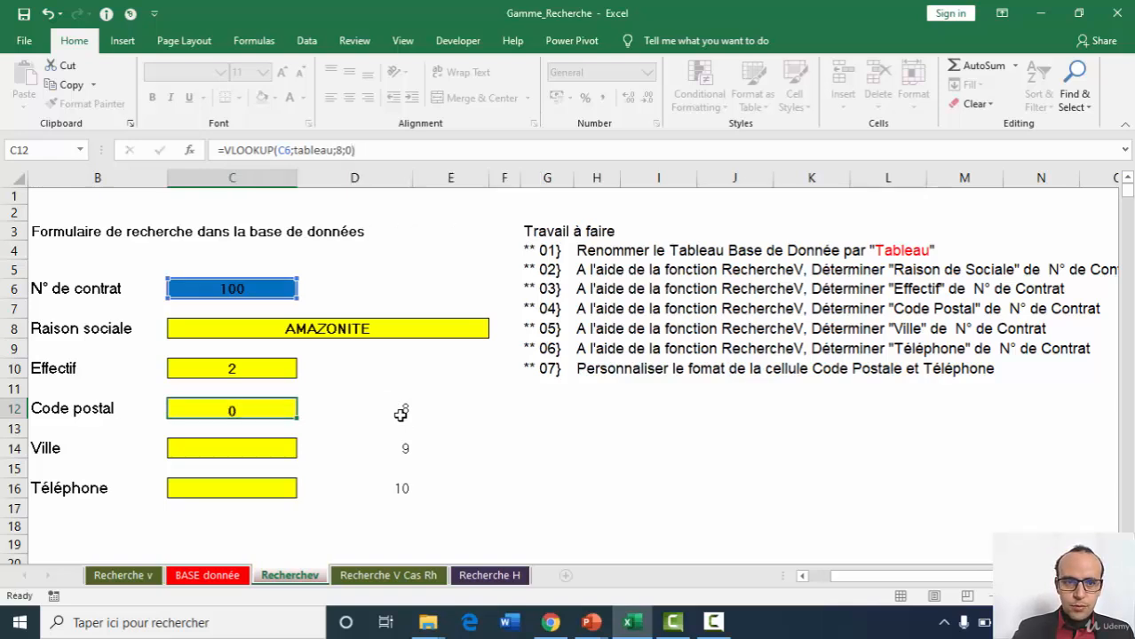
{"action": "key", "text": "Return"}
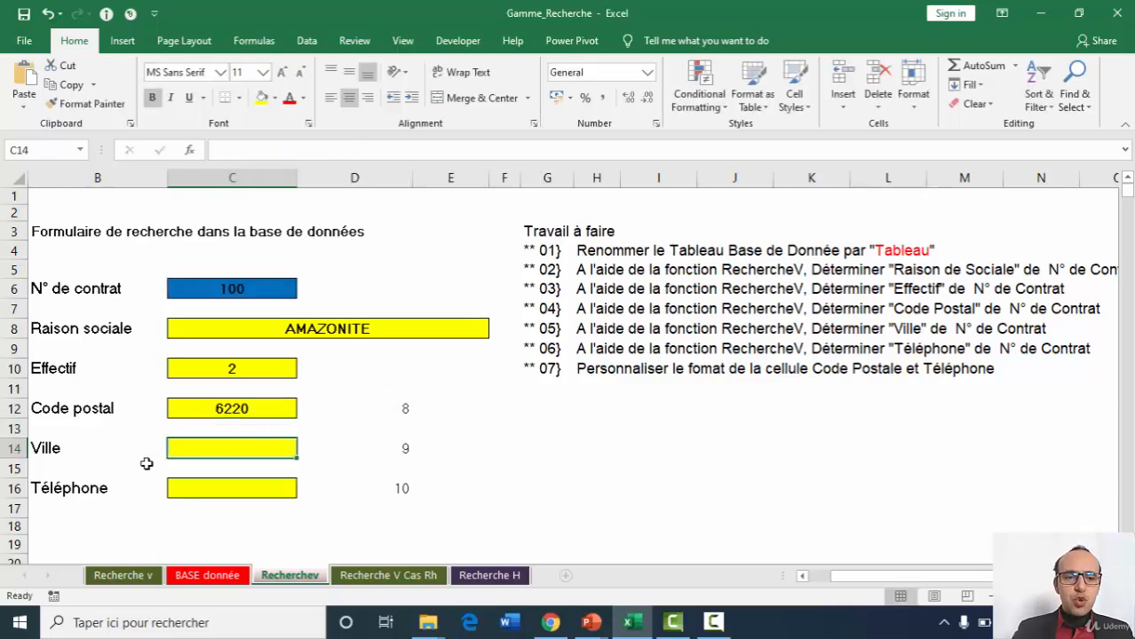
Copy the full formula text of the Code postal cell C12 and leave its formula as it is.
{"action": "left_click", "coordinate": [241, 406]}
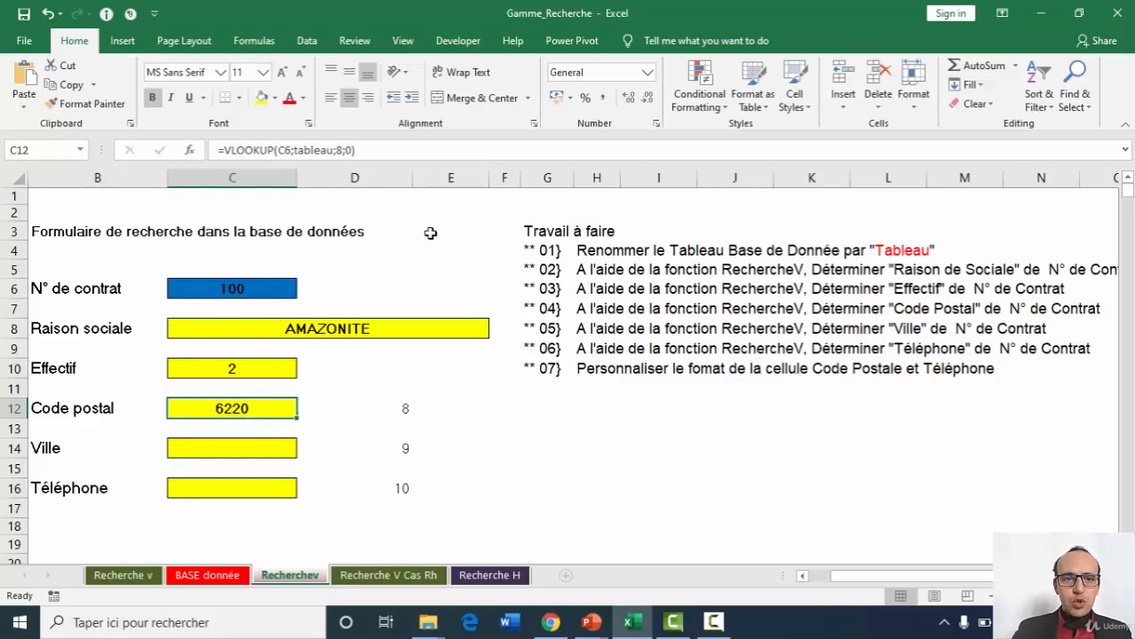
{"action": "left_click", "coordinate": [373, 144]}
{"action": "left_click_drag", "start_coordinate": [373, 143], "coordinate": [178, 151]}
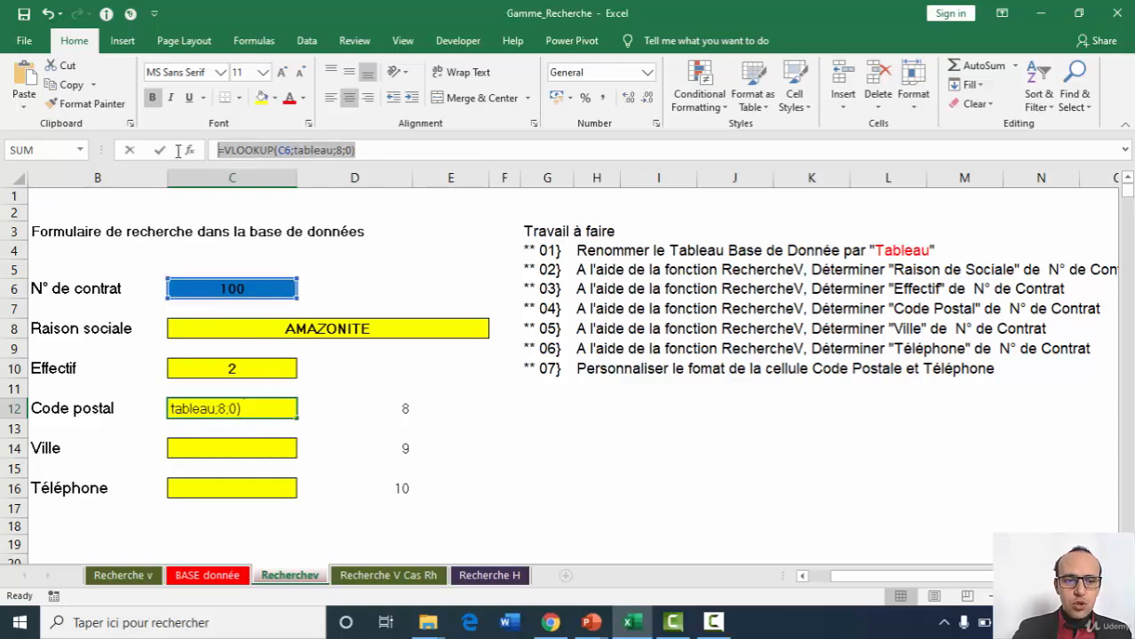
{"action": "key", "text": "ctrl+c"}
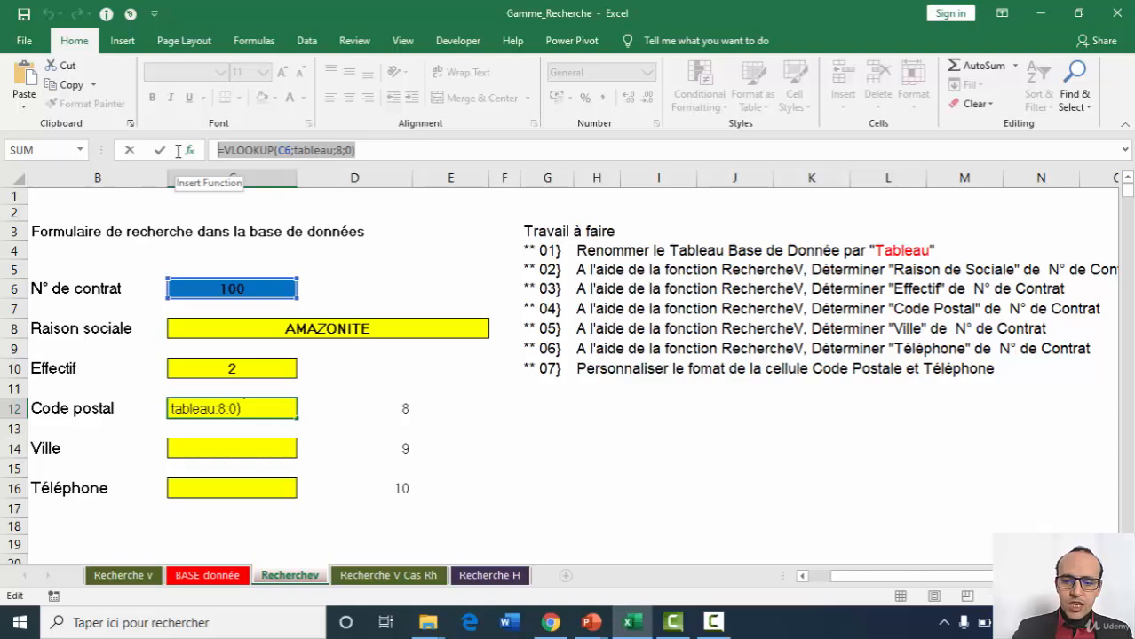
{"action": "key", "text": "Return"}
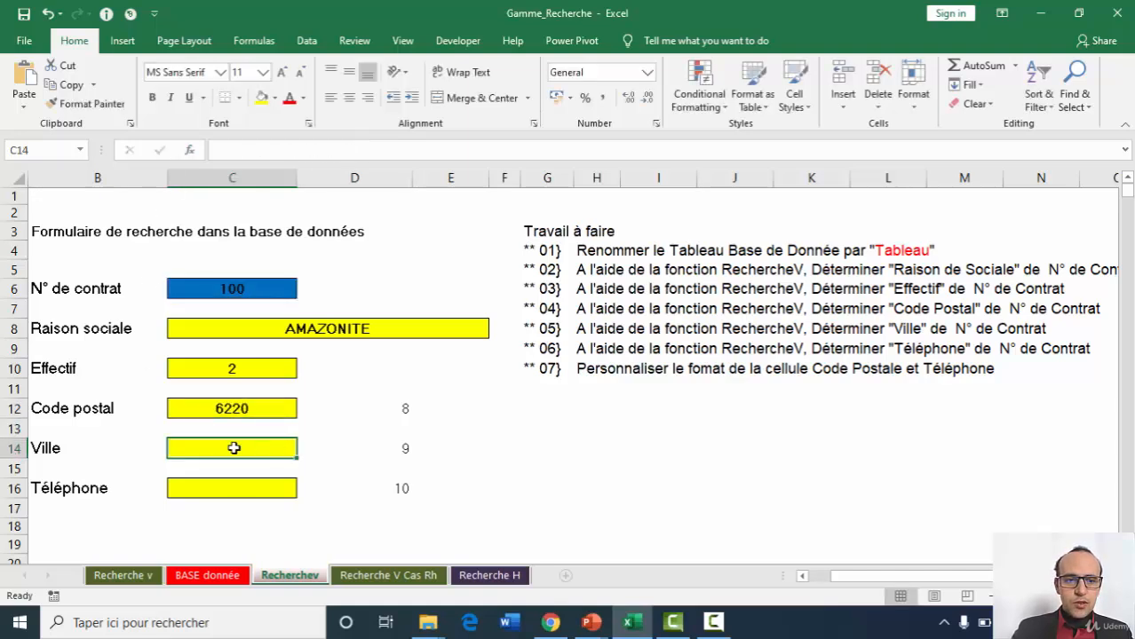
Paste the copied VLOOKUP into the Ville cell C14, change its column index to 9 and confirm it.
{"action": "left_click", "coordinate": [234, 448]}
{"action": "left_click", "coordinate": [372, 149]}
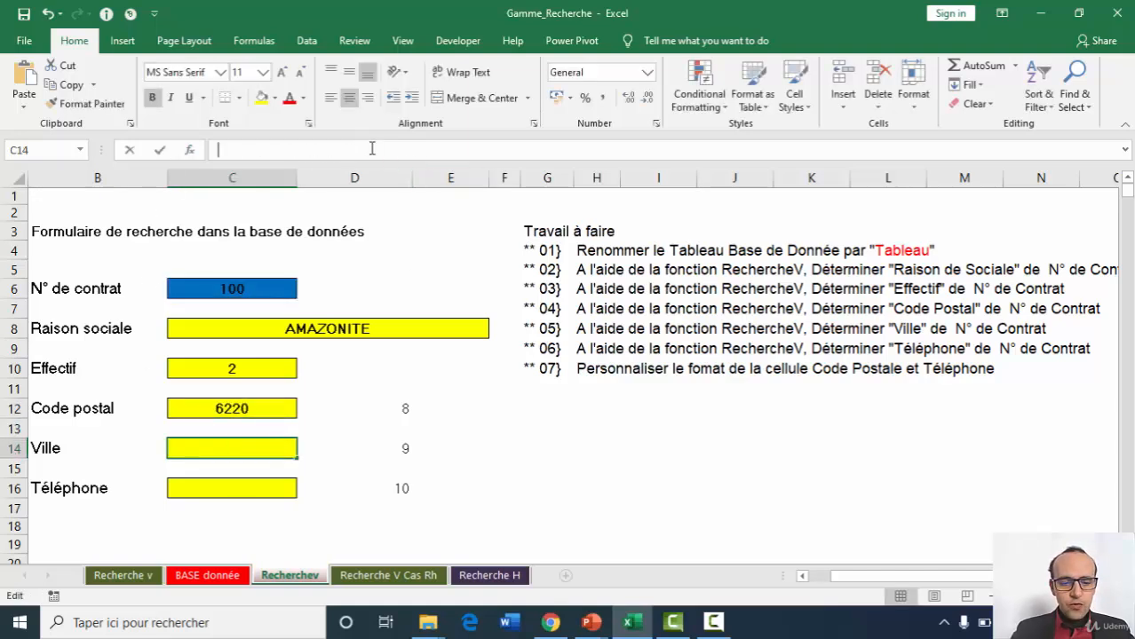
{"action": "key", "text": "ctrl+v"}
{"action": "left_click", "coordinate": [343, 149]}
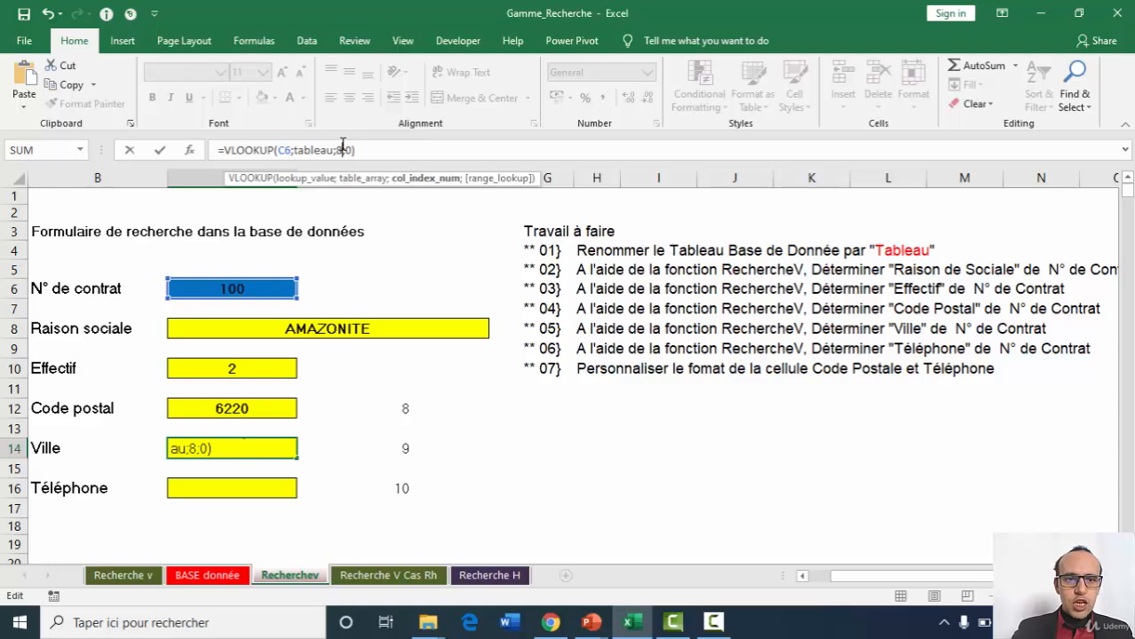
{"action": "key", "text": "BackSpace"}
{"action": "type", "text": "9"}
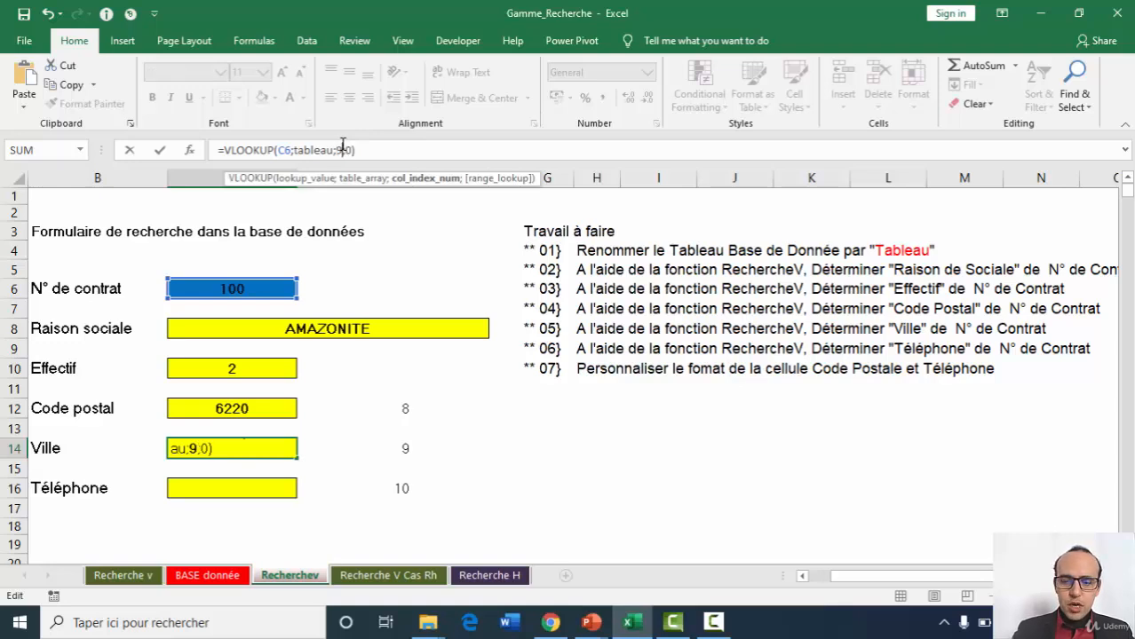
{"action": "key", "text": "Return"}
{"action": "left_click", "coordinate": [222, 485]}
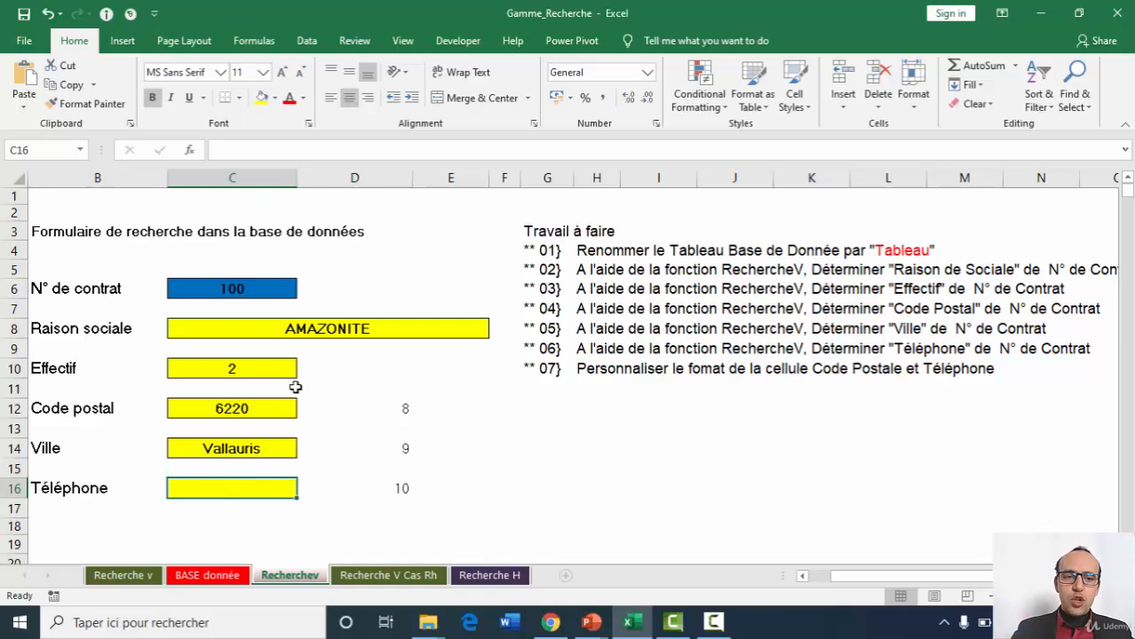
Copy the full VLOOKUP formula text from the Code postal cell C12 again, keeping that cell's formula as it is.
{"action": "left_click", "coordinate": [211, 409]}
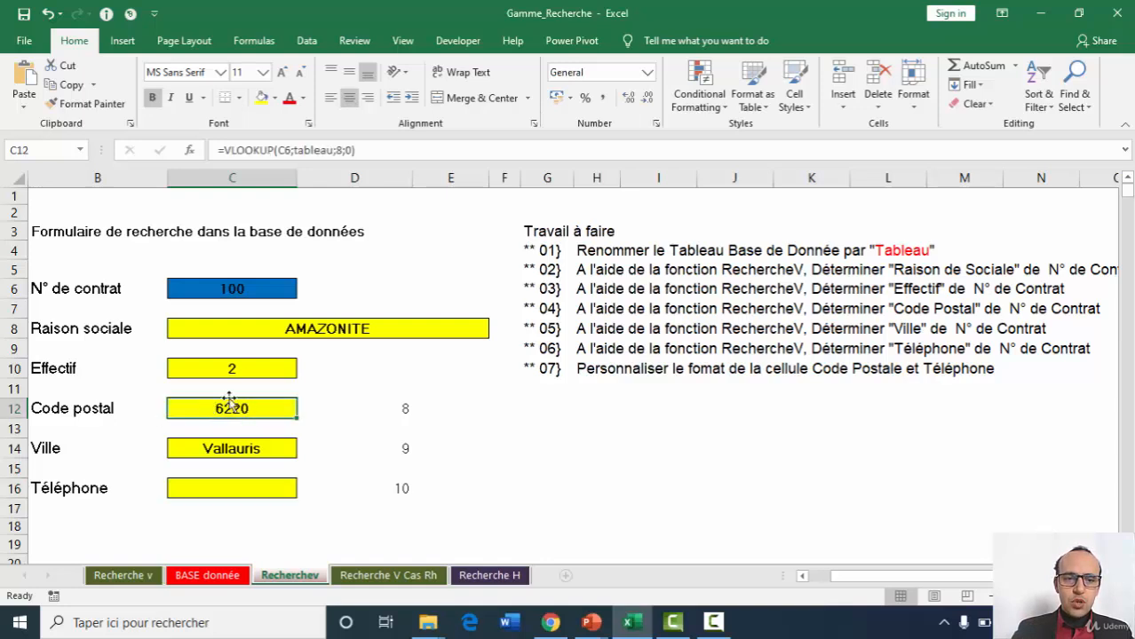
{"action": "left_click_drag", "start_coordinate": [373, 150], "coordinate": [193, 146]}
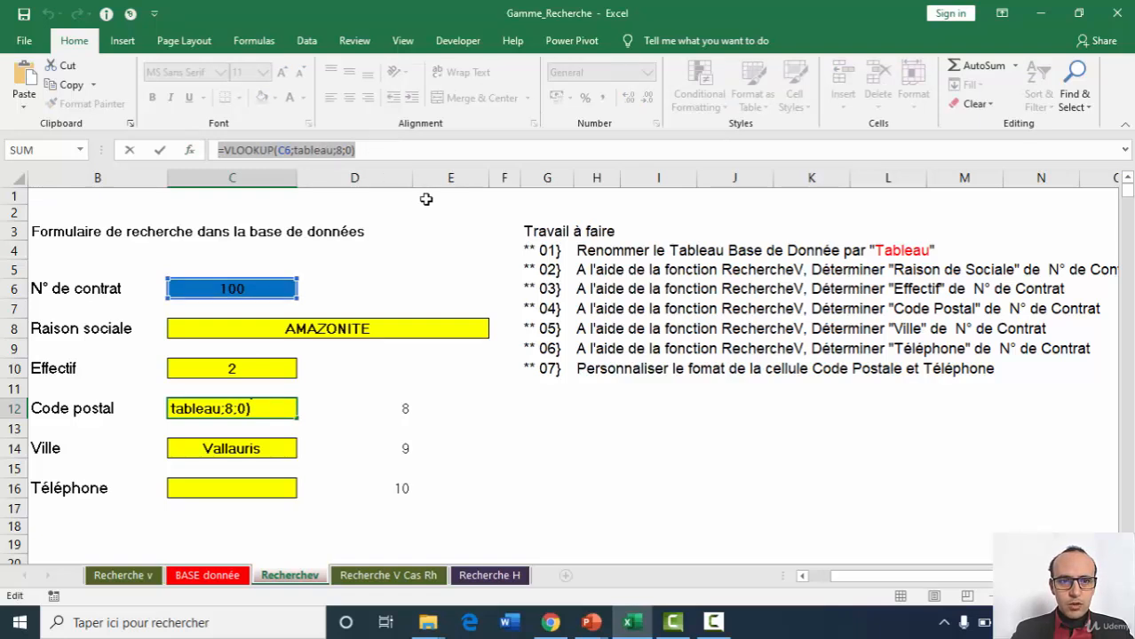
{"action": "key", "text": "Return"}
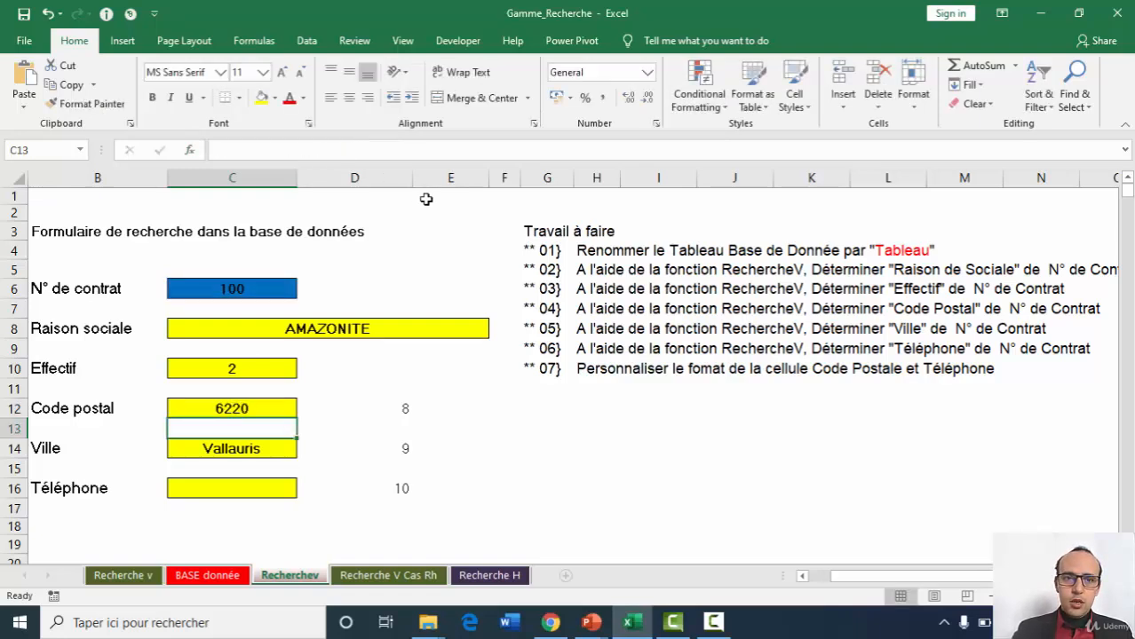
Paste the copied VLOOKUP into the Téléphone cell C16 and set its column index to 10.
{"action": "left_click", "coordinate": [199, 489]}
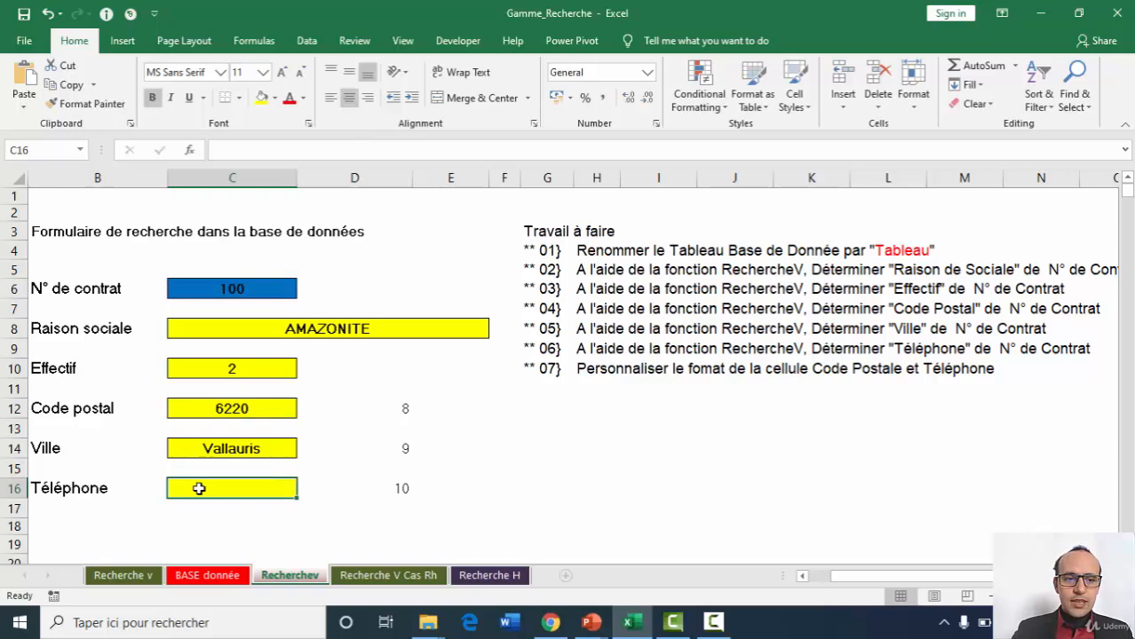
{"action": "left_click", "coordinate": [292, 149]}
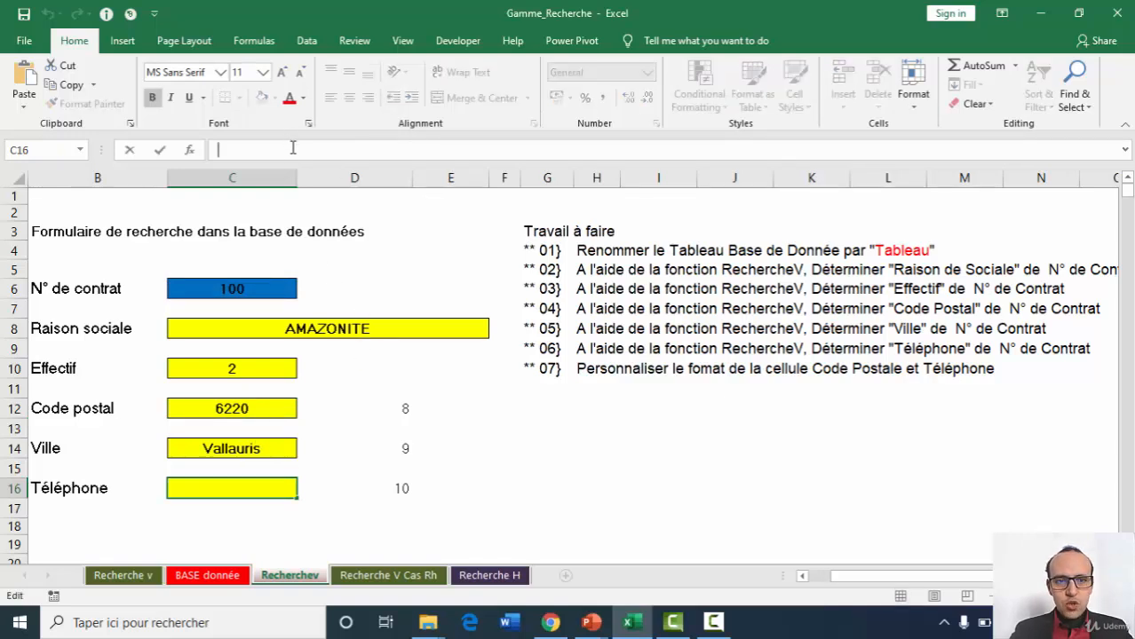
{"action": "key", "text": "ctrl+v"}
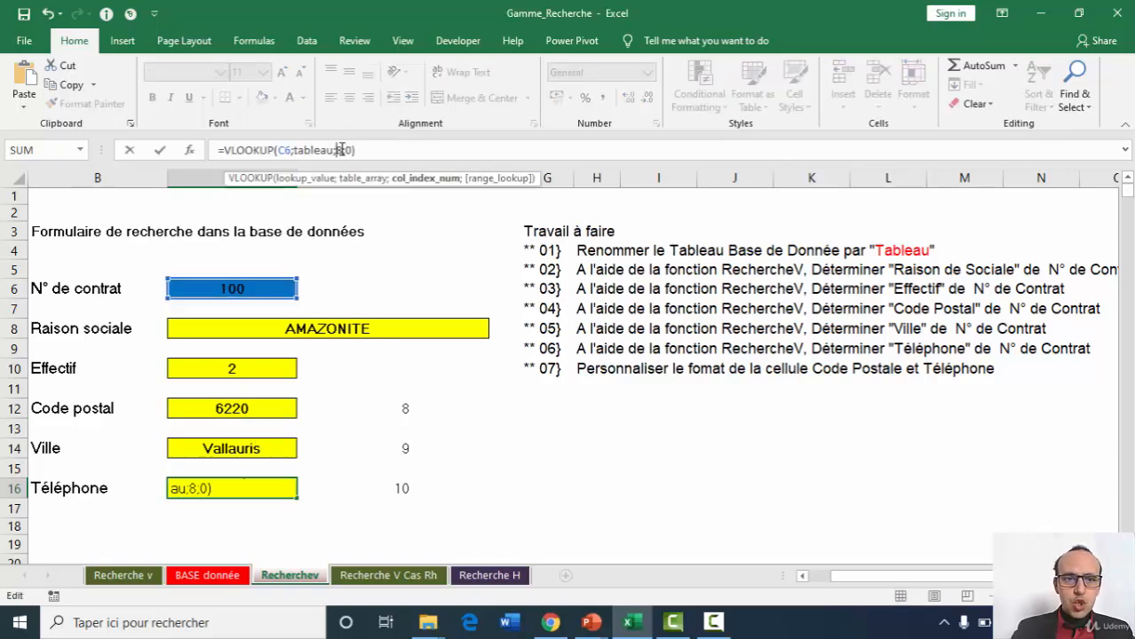
{"action": "double_click", "coordinate": [341, 150]}
{"action": "type", "text": "10"}
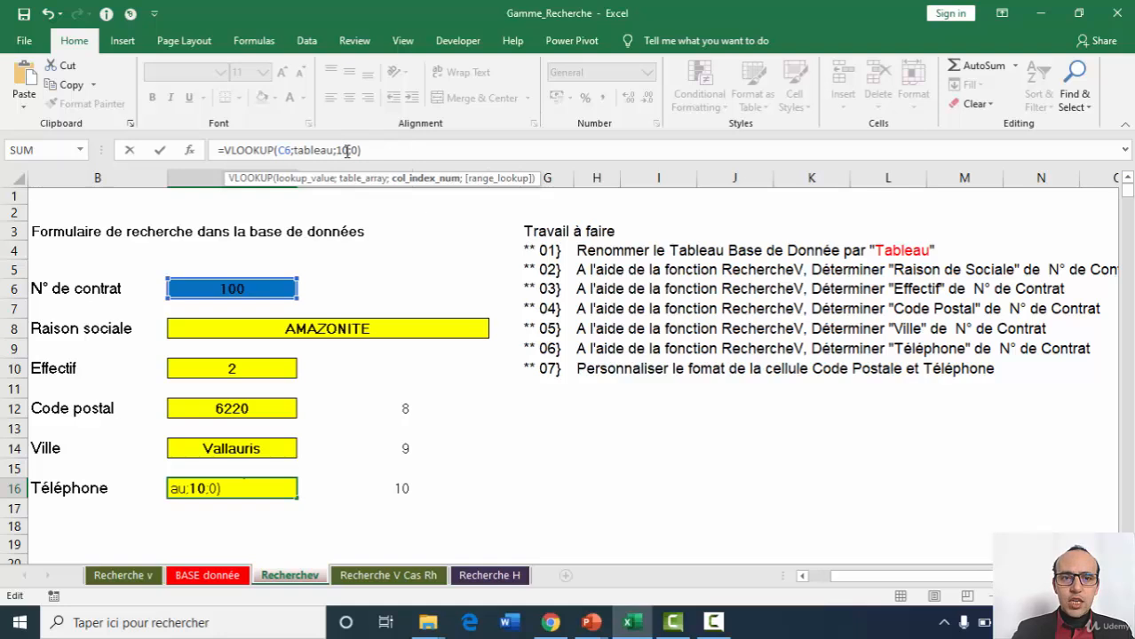
{"action": "key", "text": "Return"}
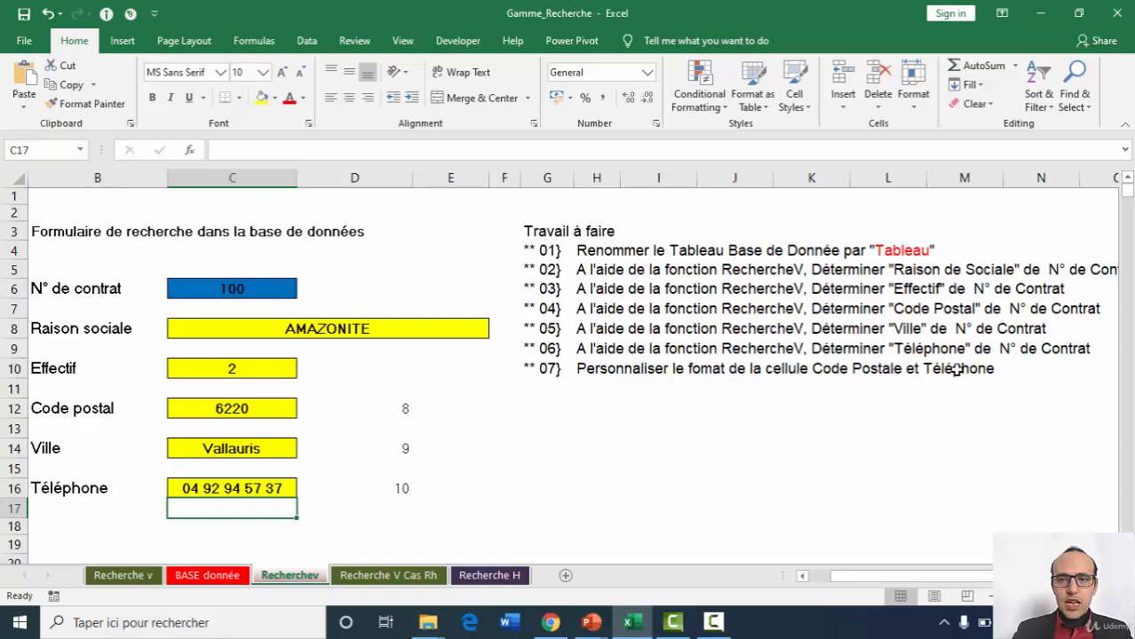
Format the Code postal cell C12 with the Special number format Code postal for French (France).
{"action": "left_click", "coordinate": [229, 408]}
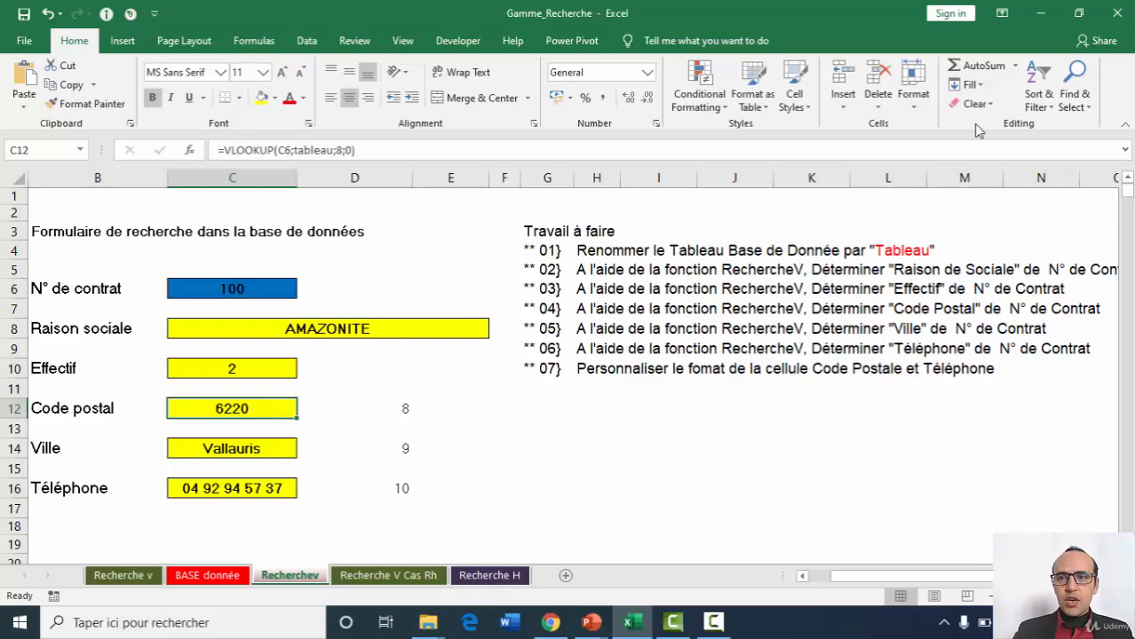
{"action": "left_click", "coordinate": [916, 107]}
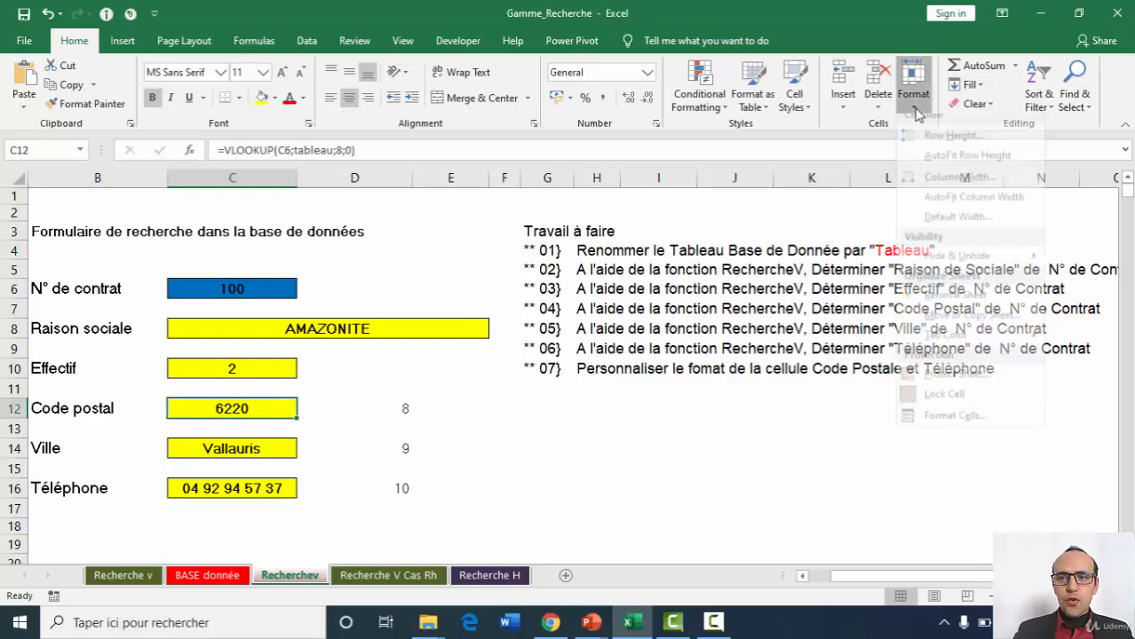
{"action": "left_click", "coordinate": [939, 424]}
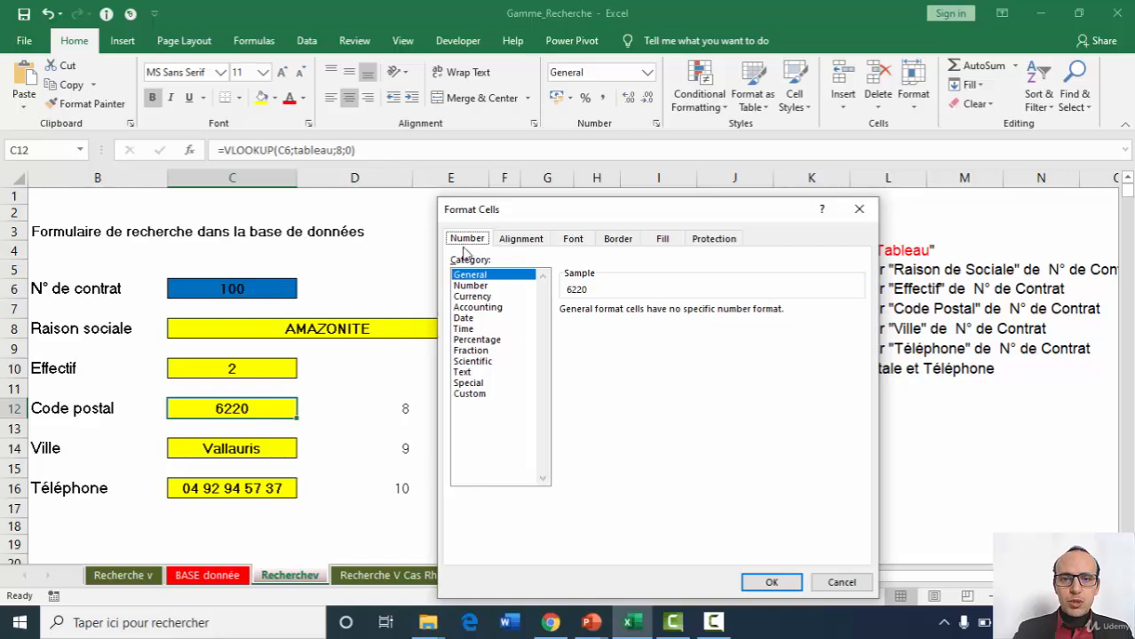
{"action": "left_click", "coordinate": [475, 384]}
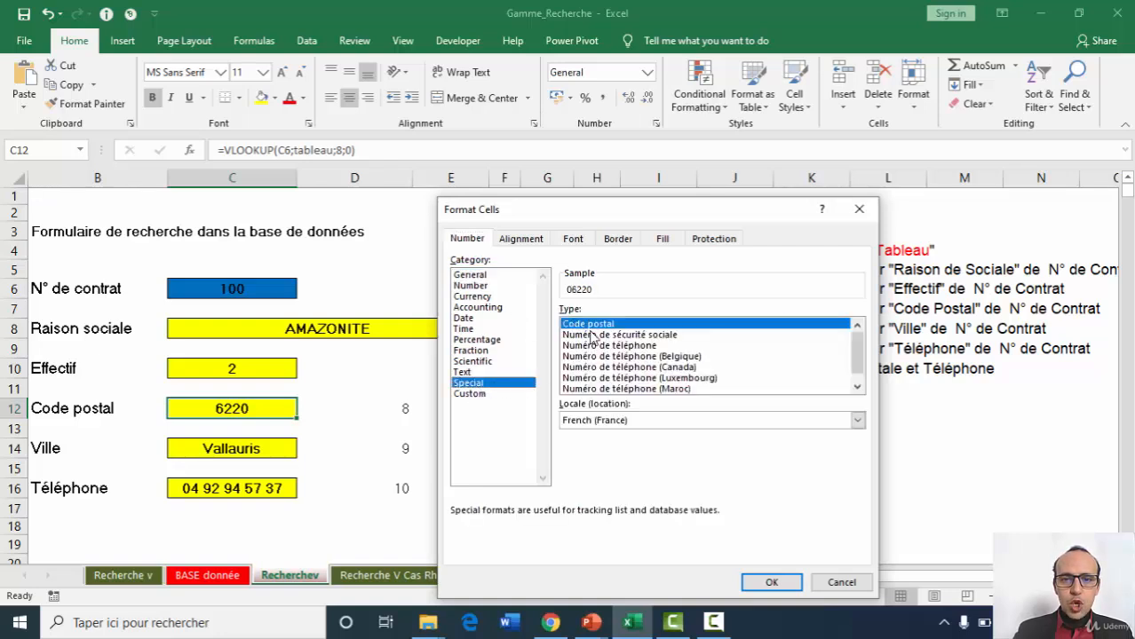
{"action": "left_click", "coordinate": [771, 583]}
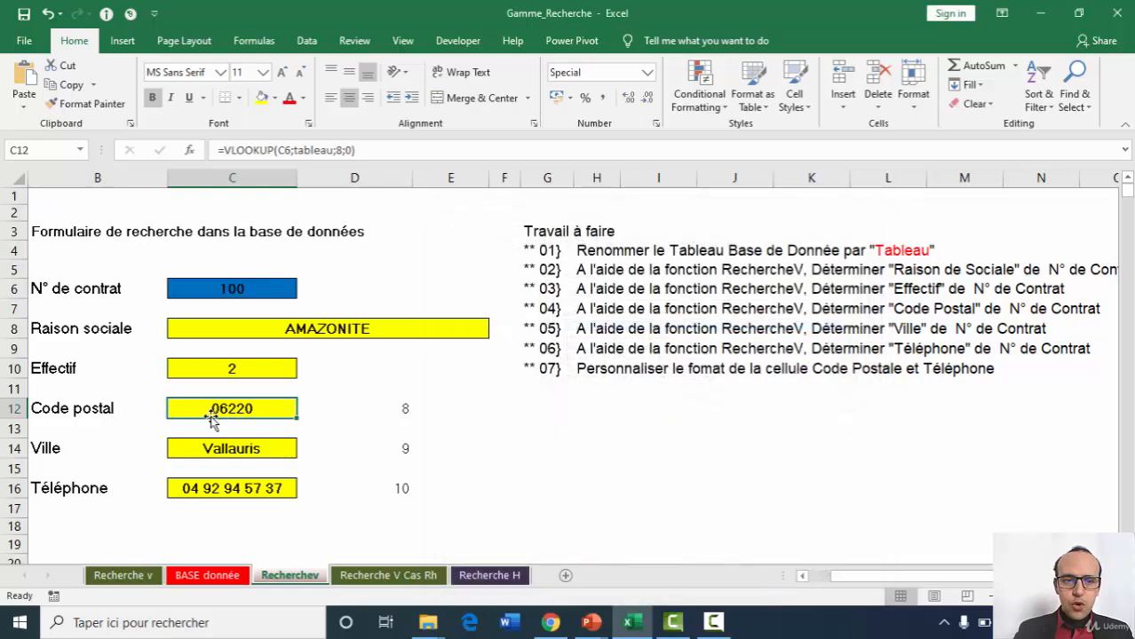
Format the Téléphone cell C16 with the Special number format Numéro de téléphone for French (France).
{"action": "left_click", "coordinate": [211, 488]}
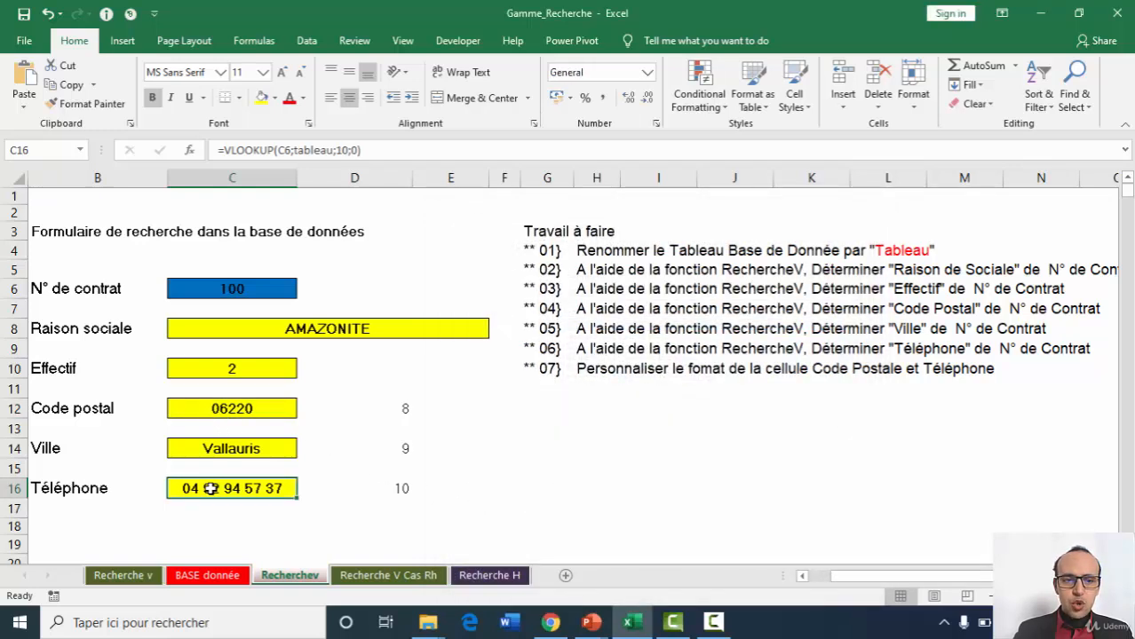
{"action": "left_click", "coordinate": [913, 85]}
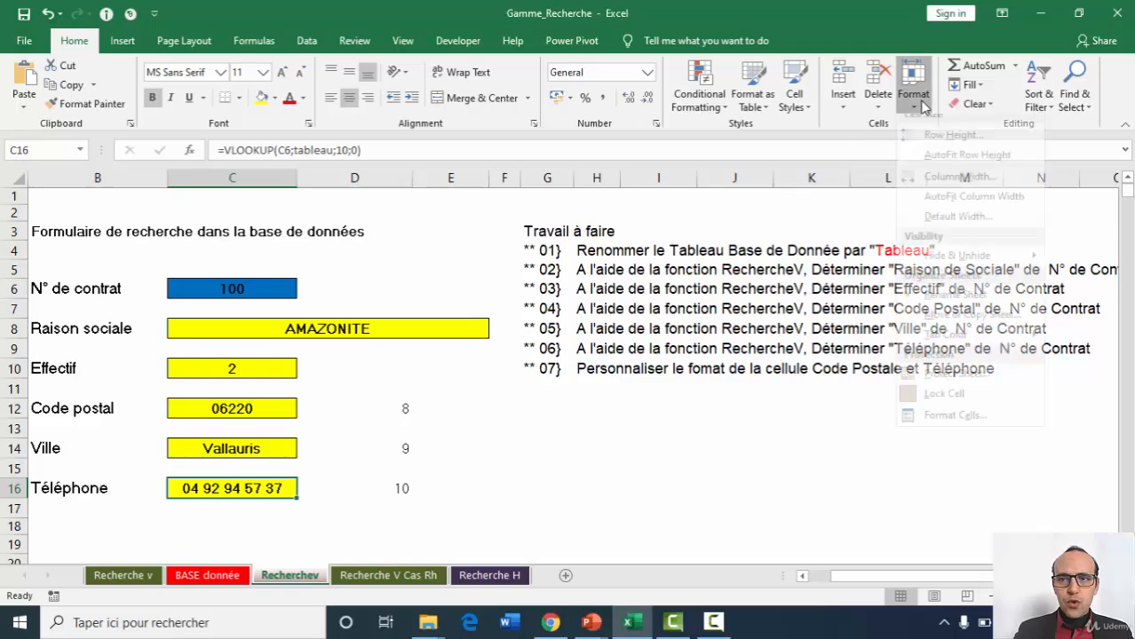
{"action": "left_click", "coordinate": [953, 427]}
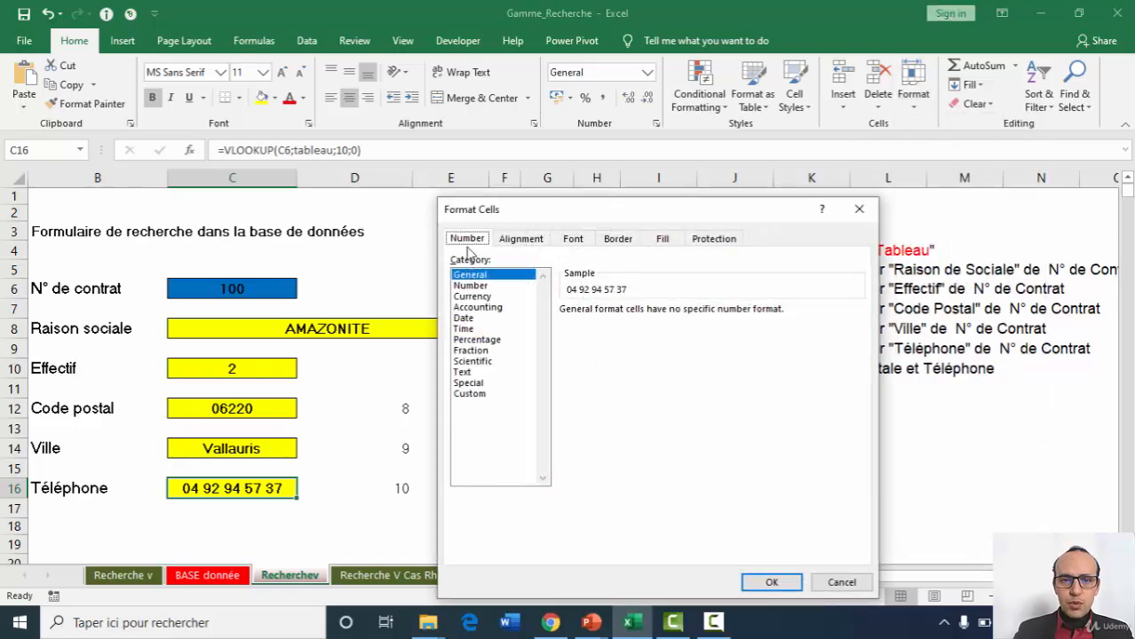
{"action": "left_click", "coordinate": [469, 383]}
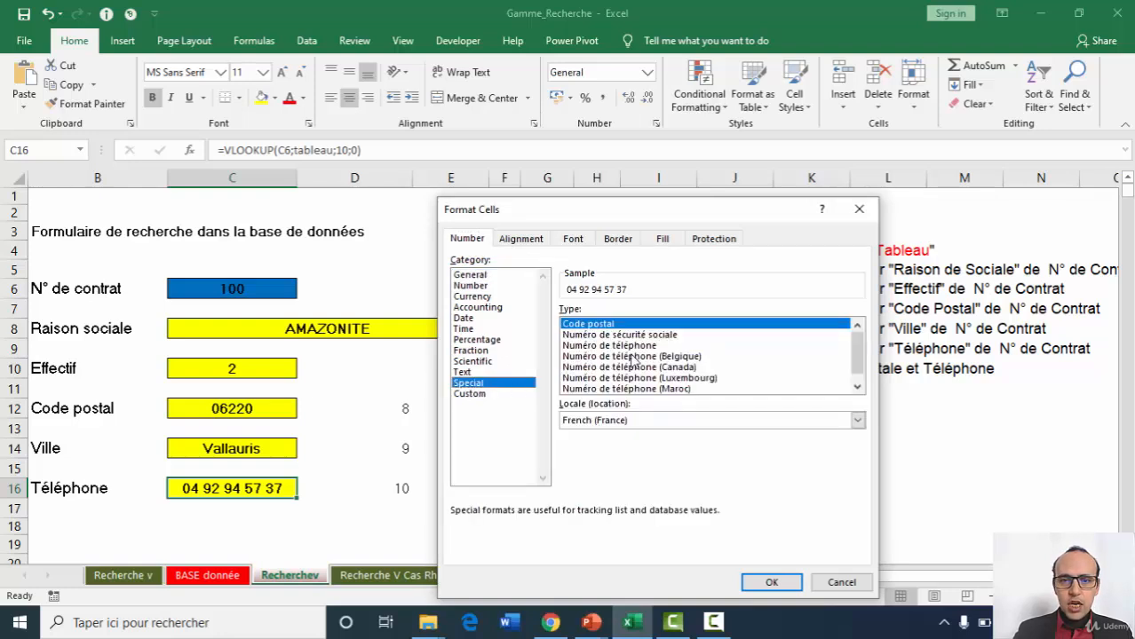
{"action": "left_click", "coordinate": [593, 346]}
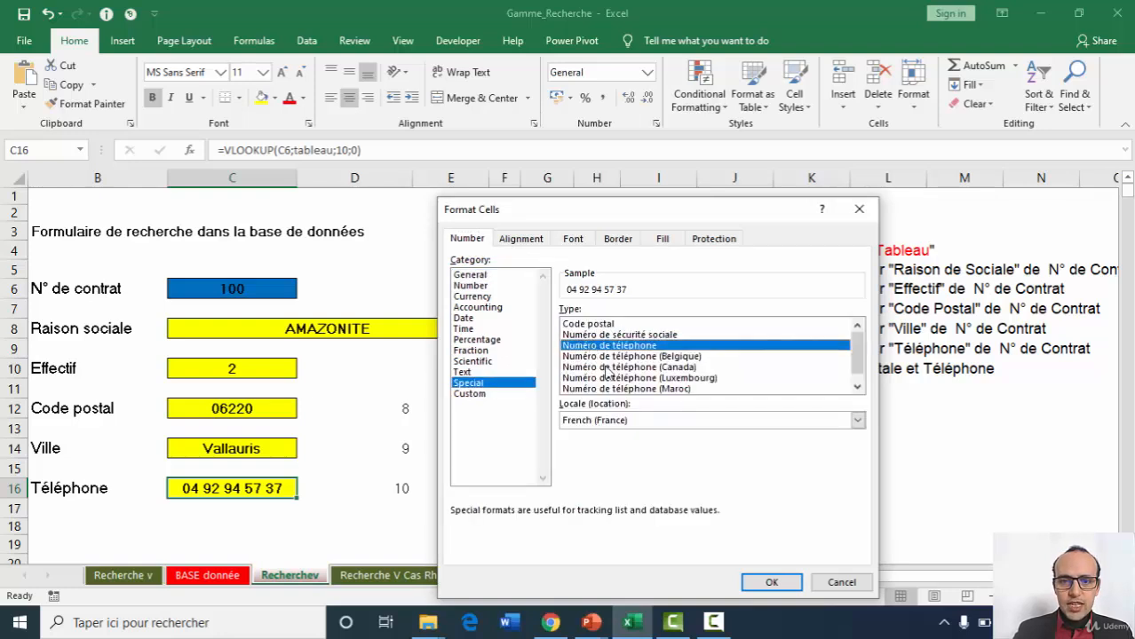
{"action": "left_click", "coordinate": [771, 581]}
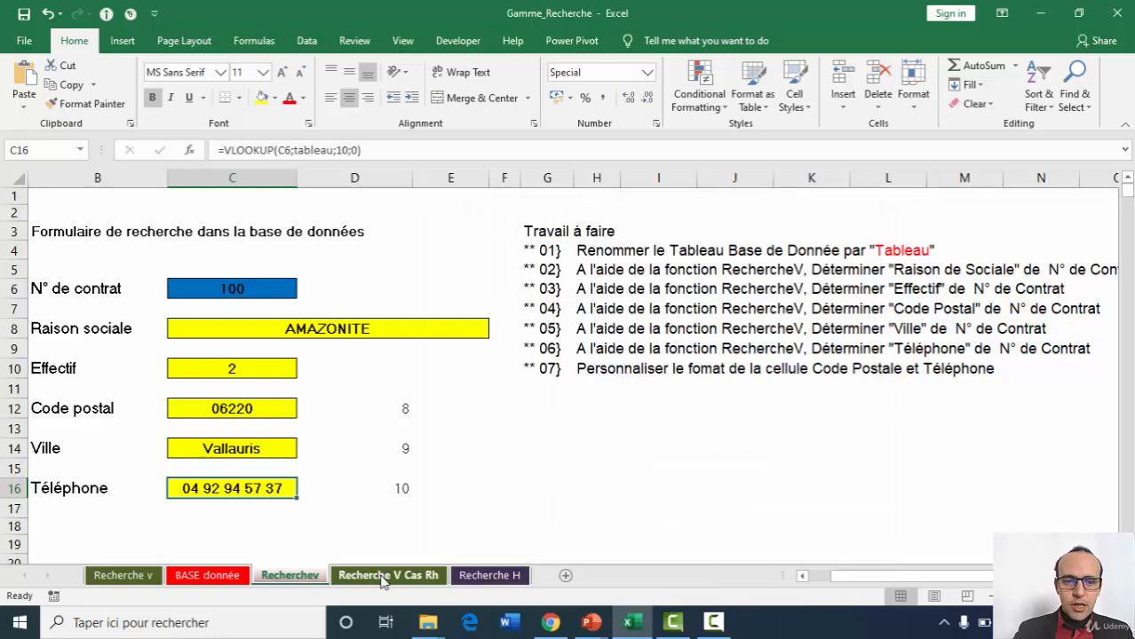
Open the Recherche V Cas Rh sheet and review the Table Matrice RechercheV columns from Matricule to Poste occupé.
{"action": "left_click", "coordinate": [384, 577]}
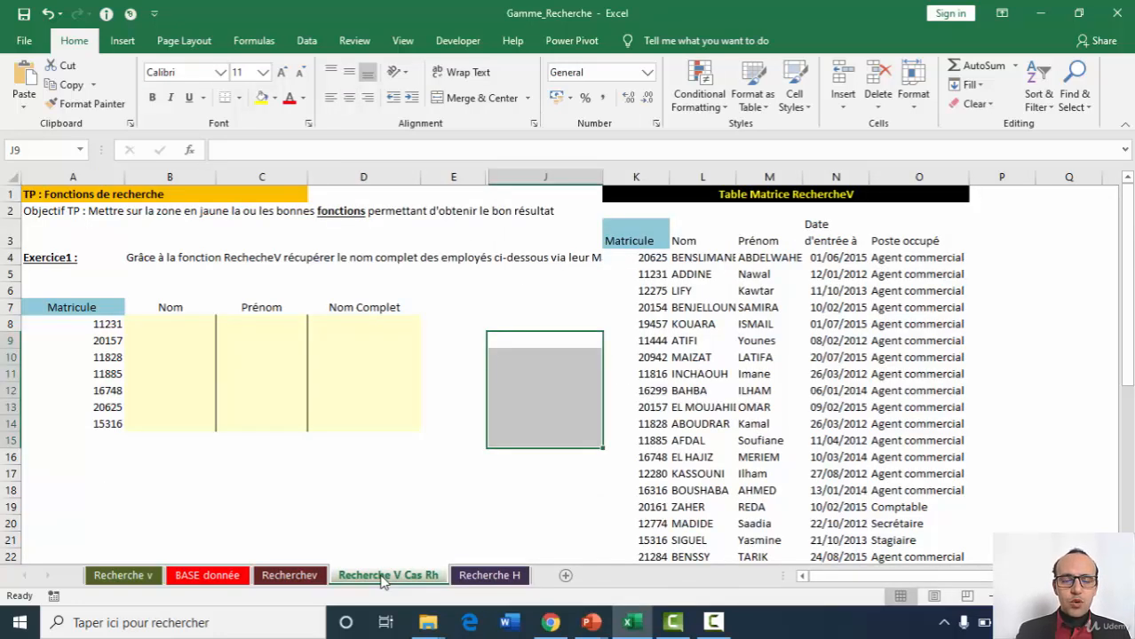
{"action": "left_click", "coordinate": [677, 323]}
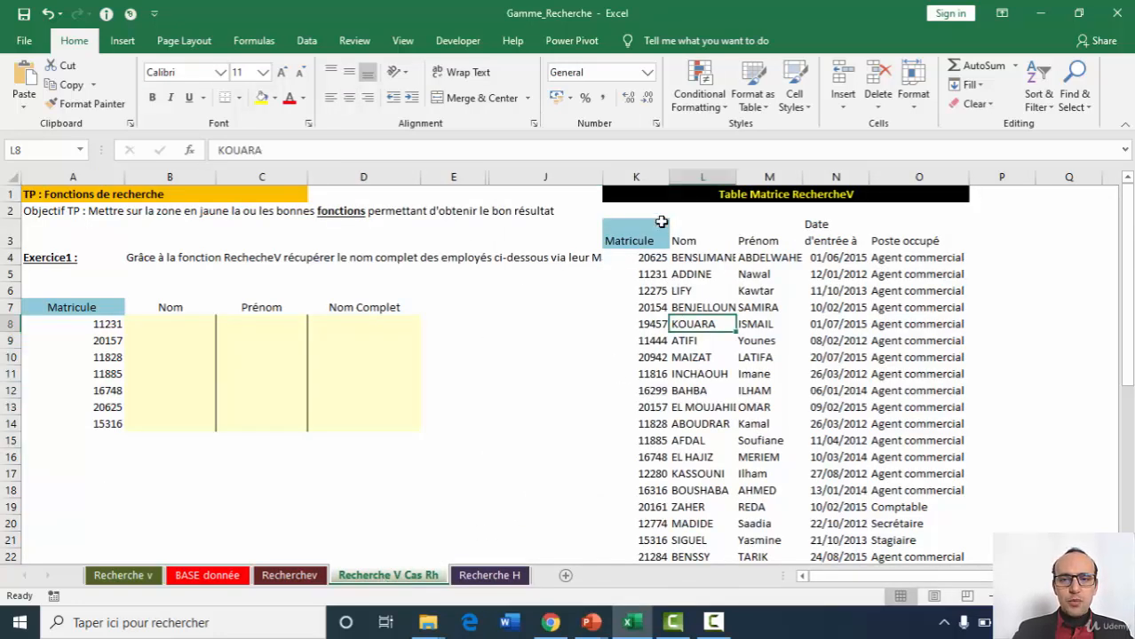
{"action": "left_click", "coordinate": [651, 172]}
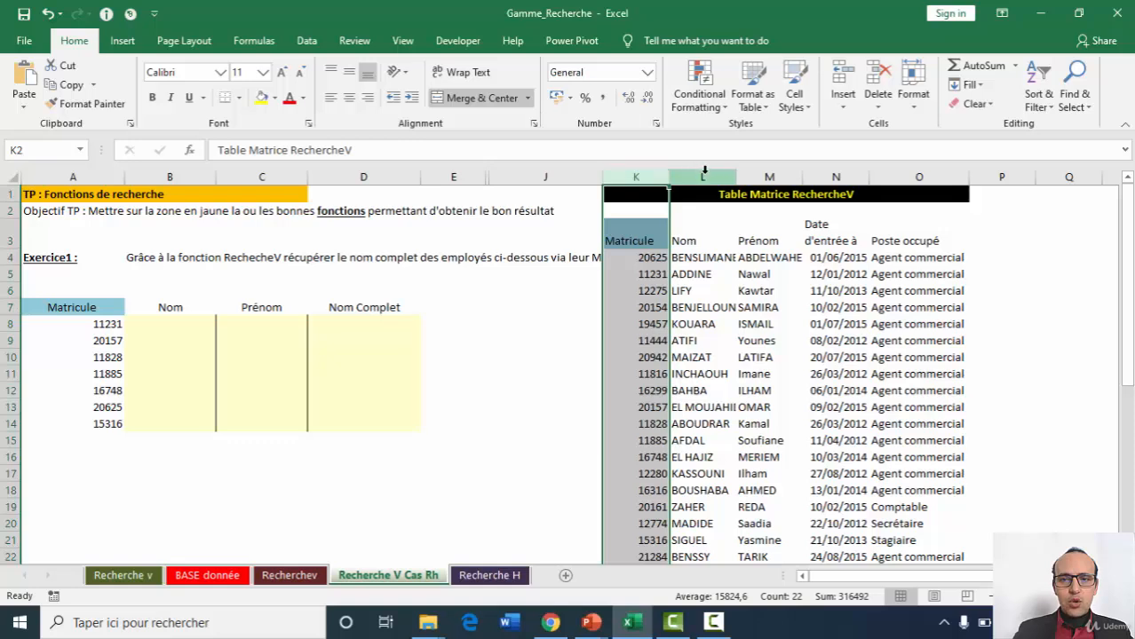
{"action": "left_click", "coordinate": [704, 174]}
{"action": "left_click", "coordinate": [762, 171]}
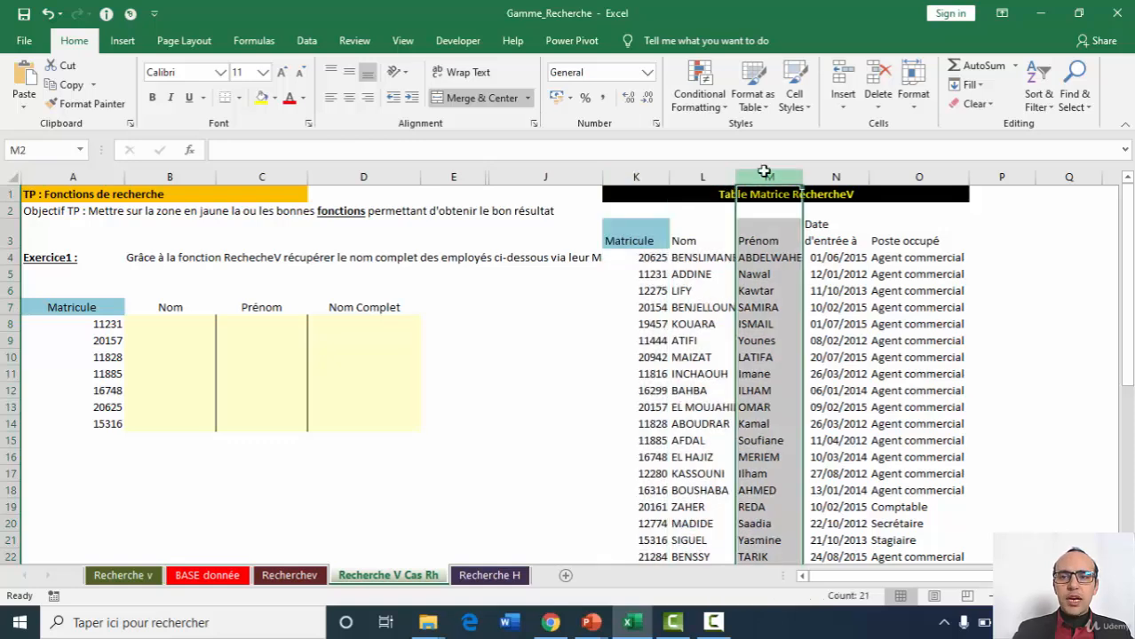
{"action": "left_click", "coordinate": [836, 177]}
{"action": "left_click", "coordinate": [911, 176]}
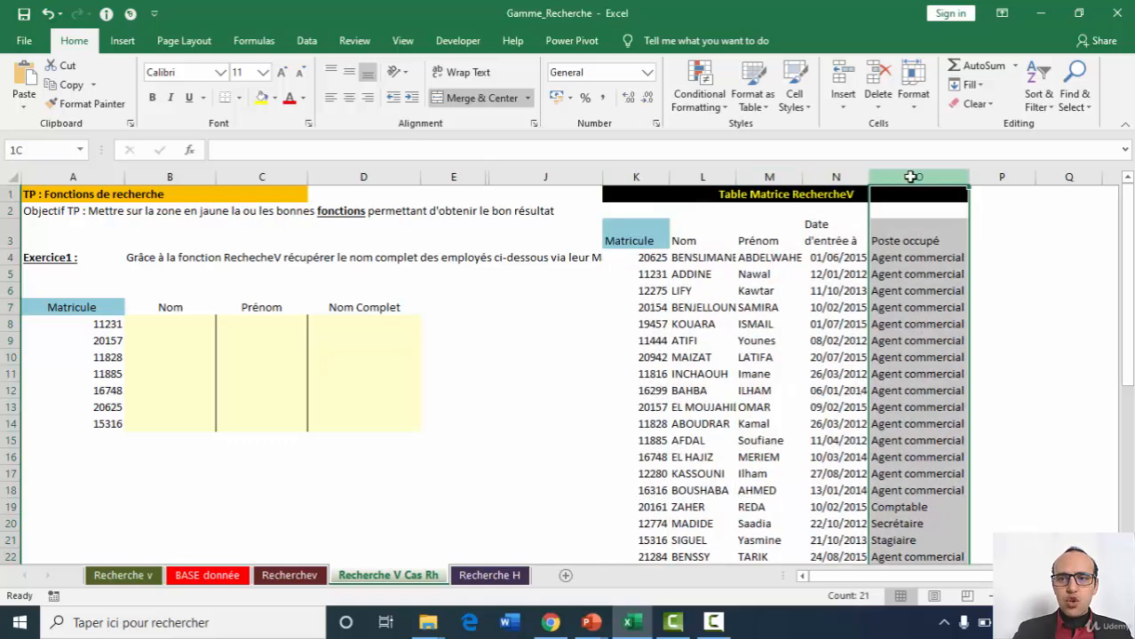
{"action": "left_click", "coordinate": [800, 306]}
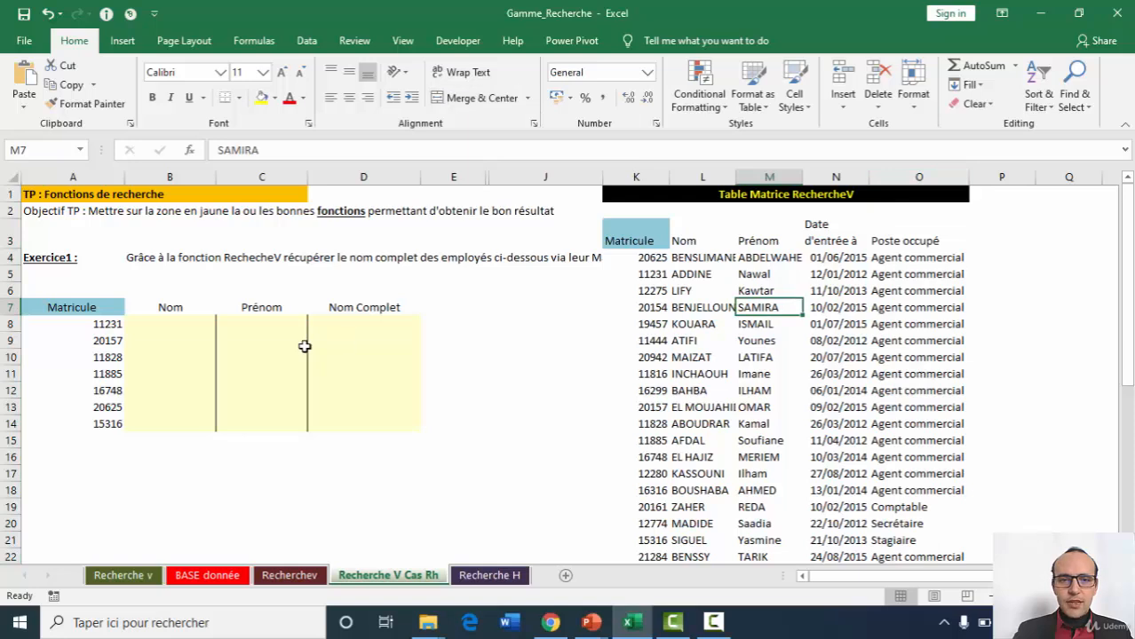
Examine the Matricule, Nom, Prénom and Nom Complet cells in row 8 of the Exercice1 table.
{"action": "left_click", "coordinate": [110, 325]}
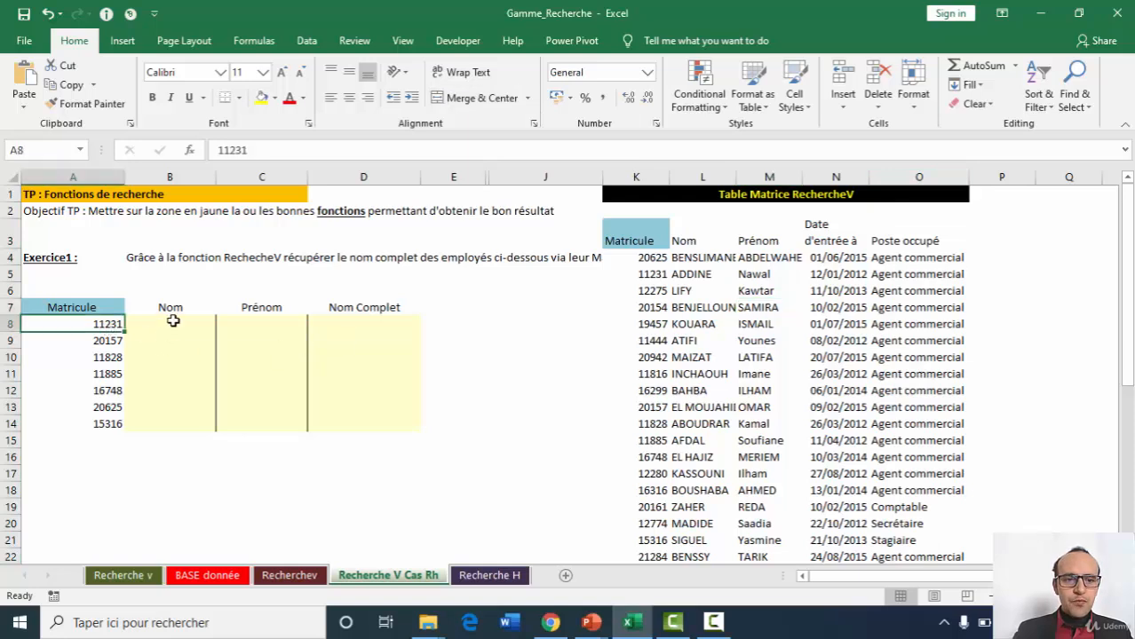
{"action": "left_click", "coordinate": [172, 317]}
{"action": "left_click", "coordinate": [279, 324]}
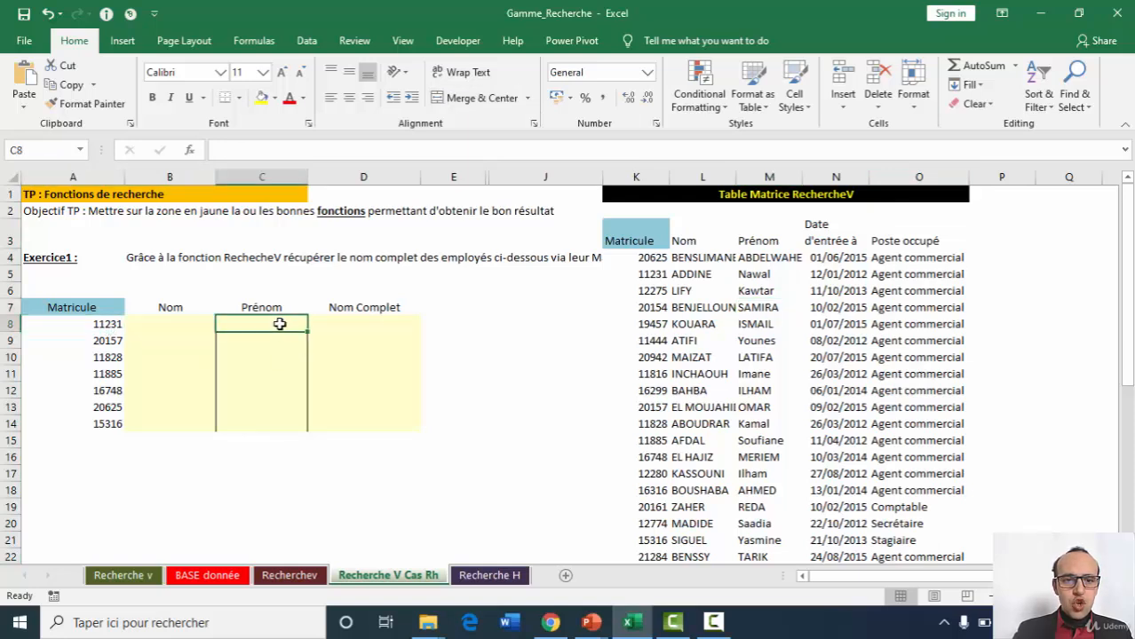
{"action": "left_click", "coordinate": [355, 326]}
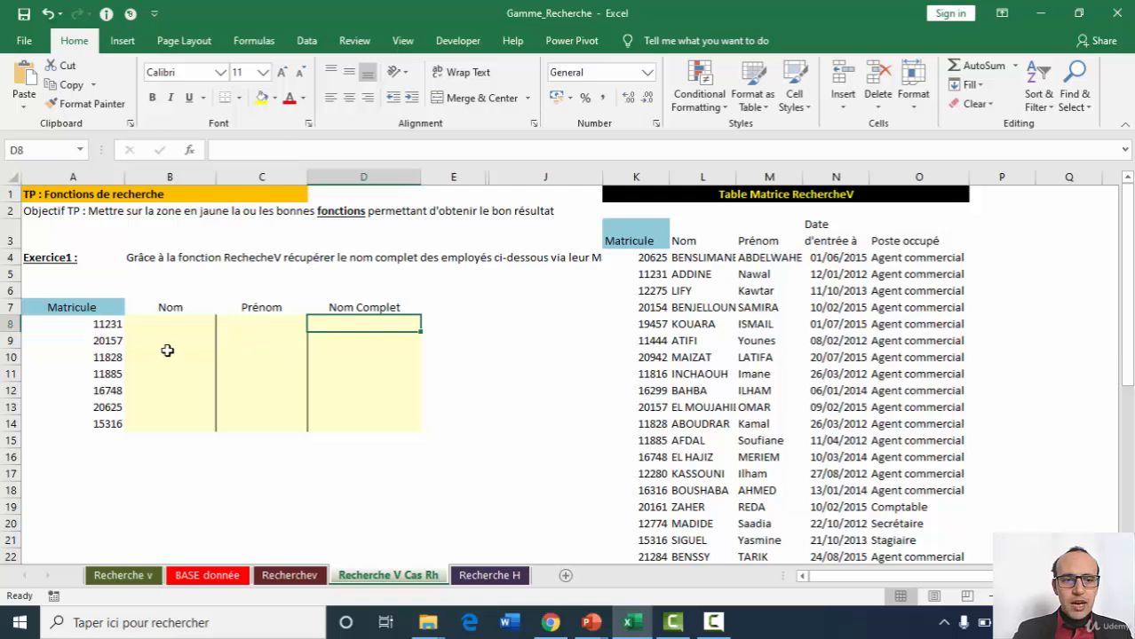
{"action": "left_click", "coordinate": [94, 328]}
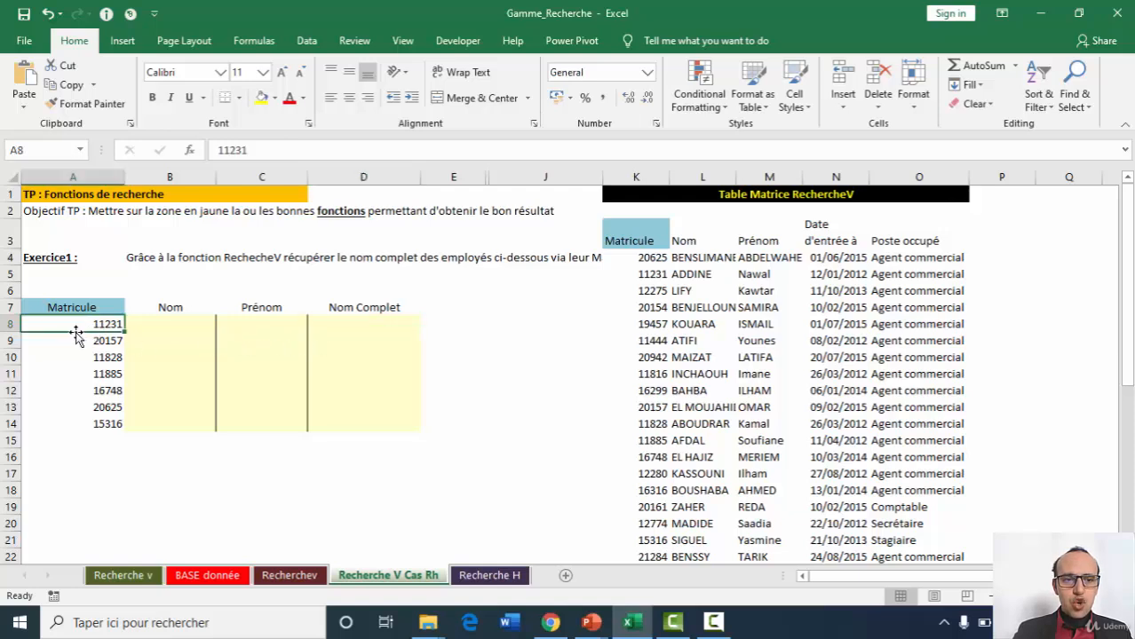
{"action": "left_click", "coordinate": [165, 320]}
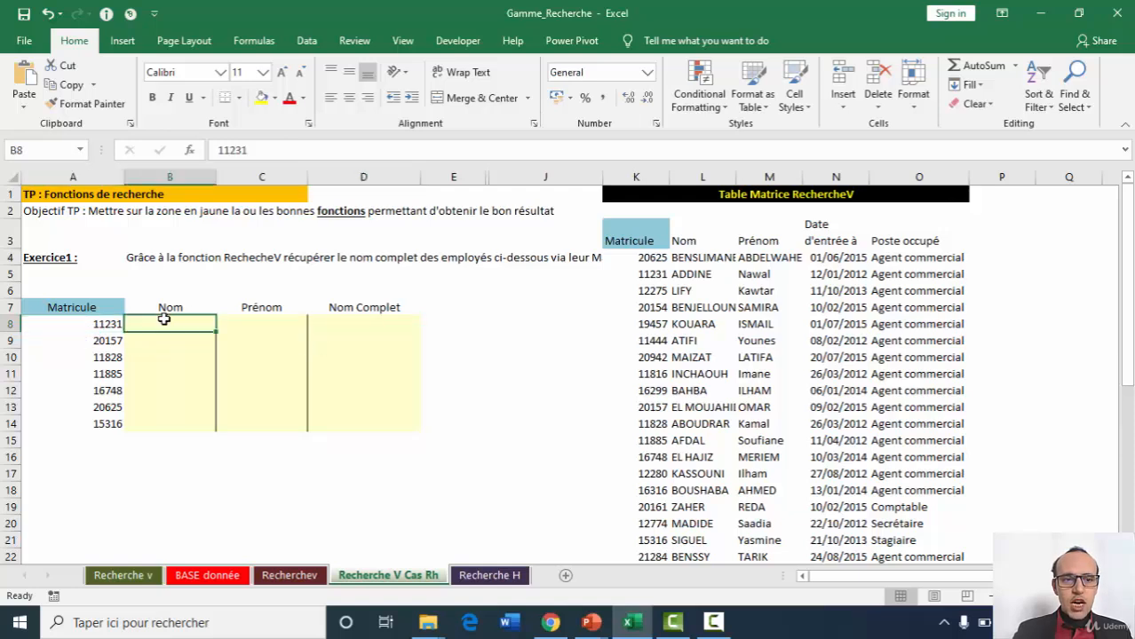
{"action": "left_click", "coordinate": [91, 326]}
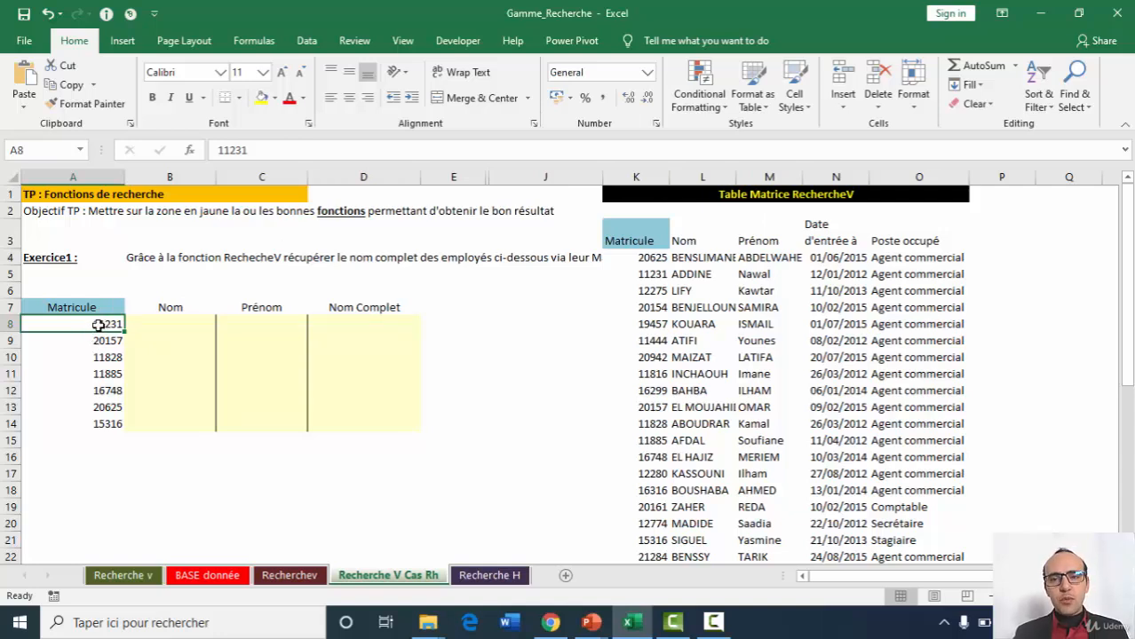
Start a VLOOKUP formula in the Nom cell B8 with lookup value A8 and table range K3:O23.
{"action": "left_click", "coordinate": [175, 323]}
{"action": "left_click", "coordinate": [301, 150]}
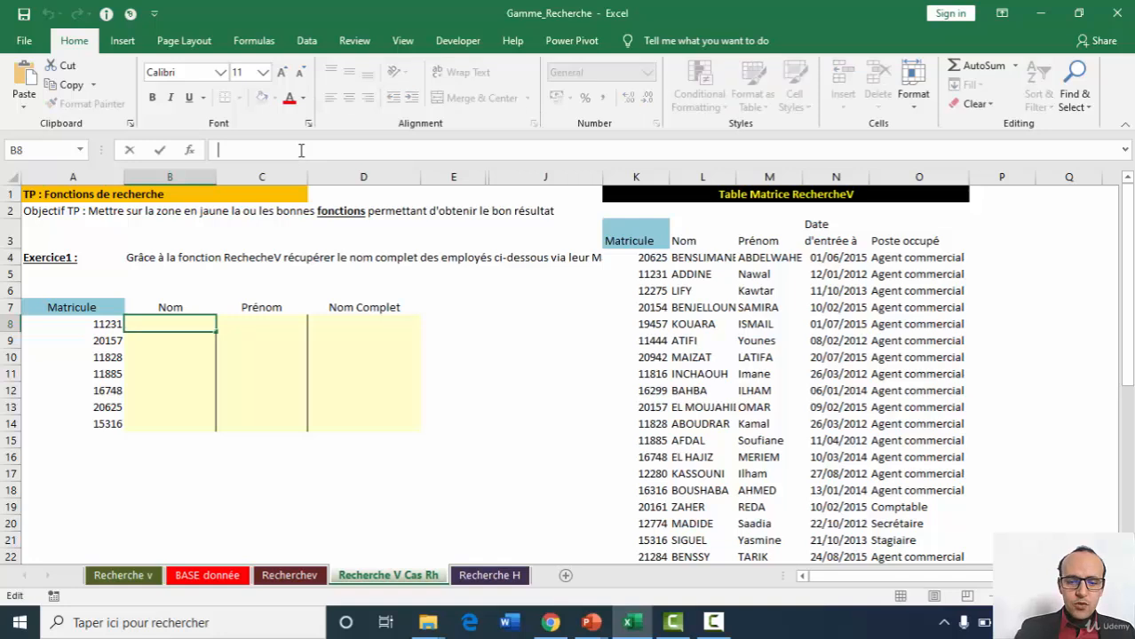
{"action": "type", "text": "=vl"}
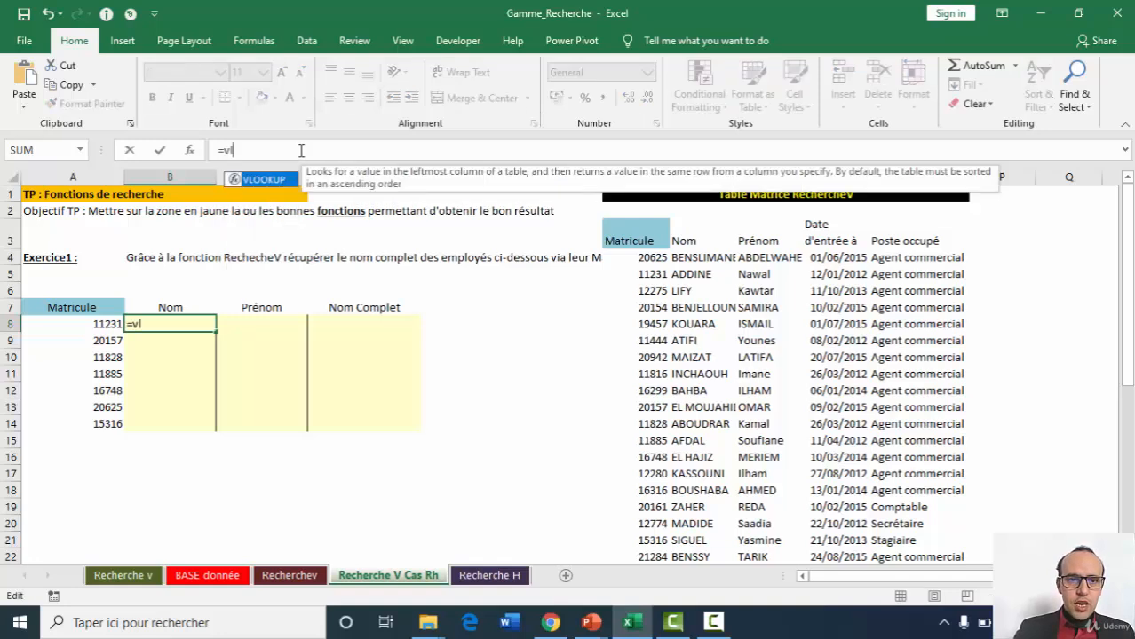
{"action": "key", "text": "Tab"}
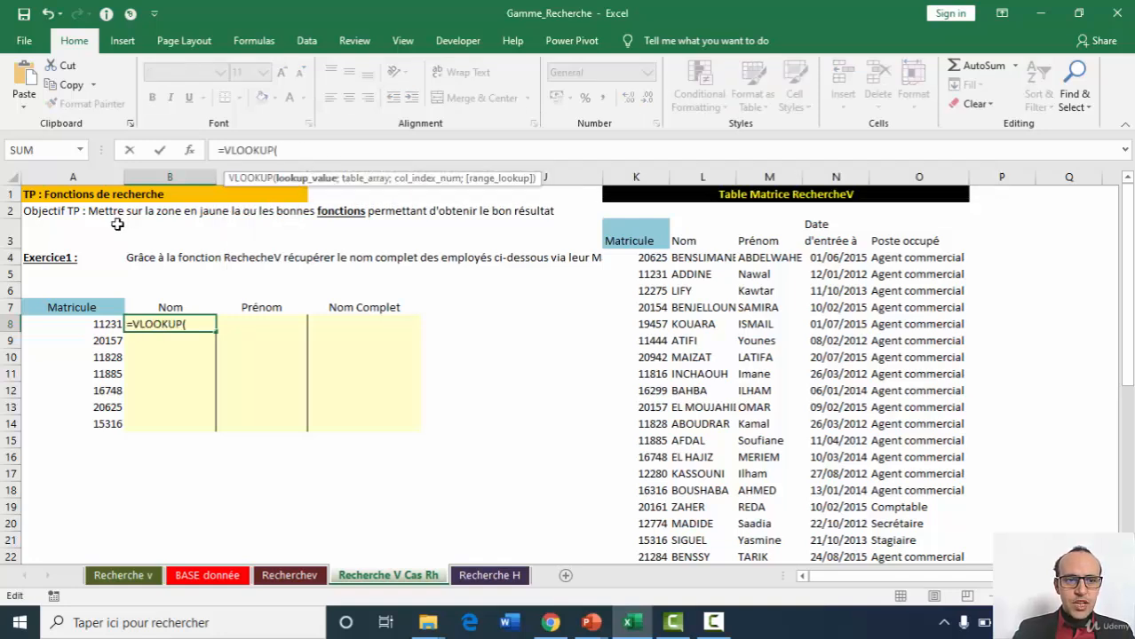
{"action": "left_click", "coordinate": [95, 324]}
{"action": "type", "text": ";"}
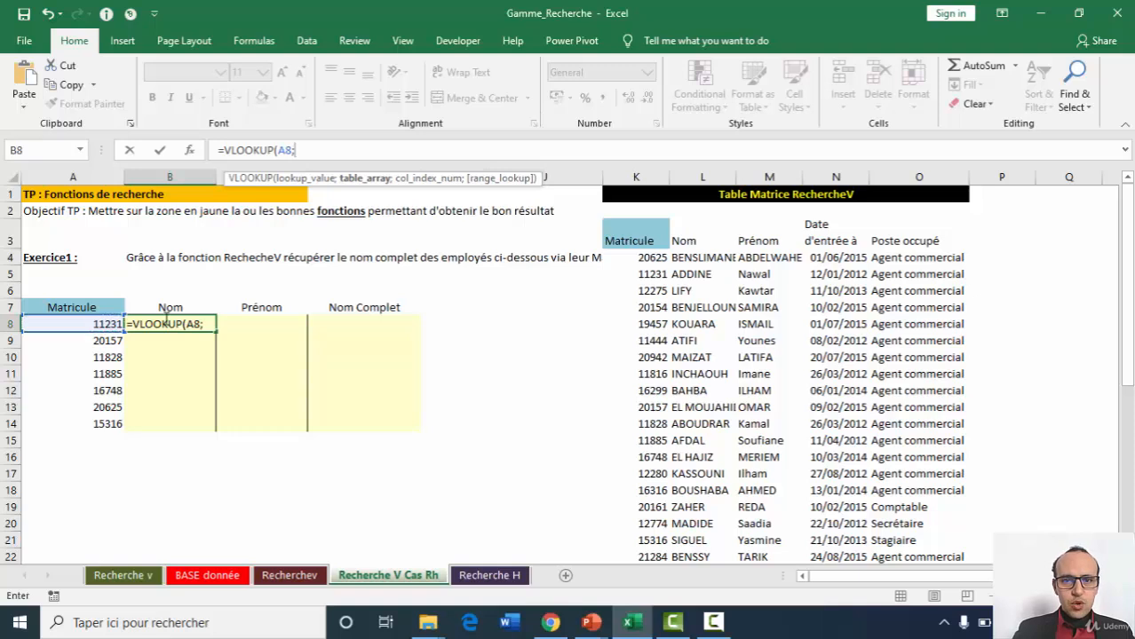
{"action": "left_click", "coordinate": [637, 238]}
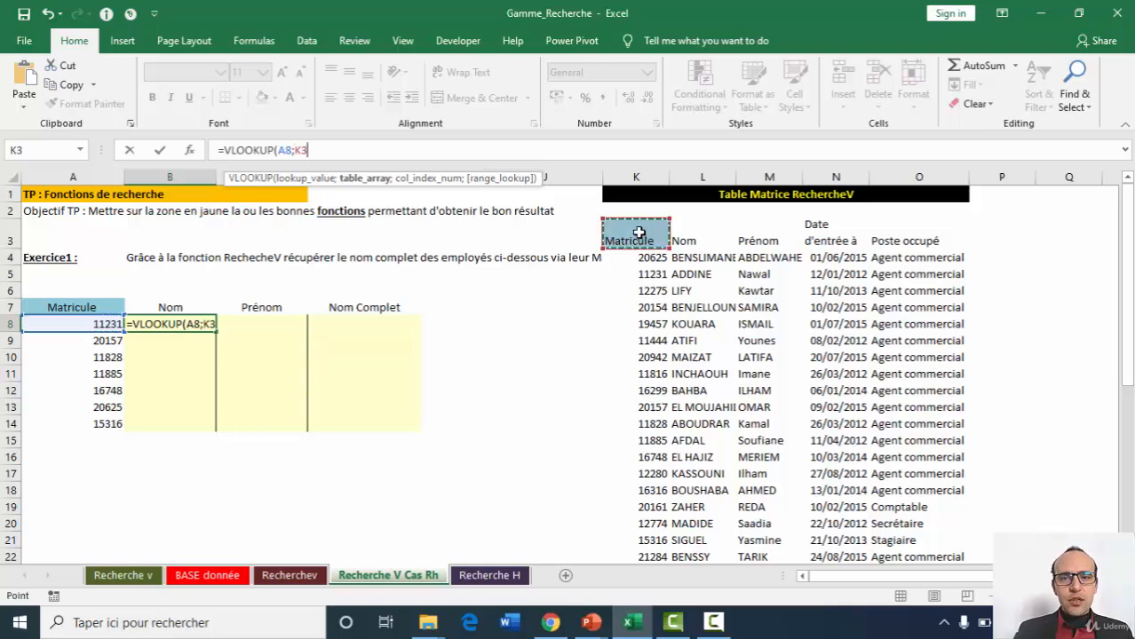
{"action": "left_click_drag", "start_coordinate": [660, 234], "coordinate": [909, 536]}
{"action": "type", "text": ";"}
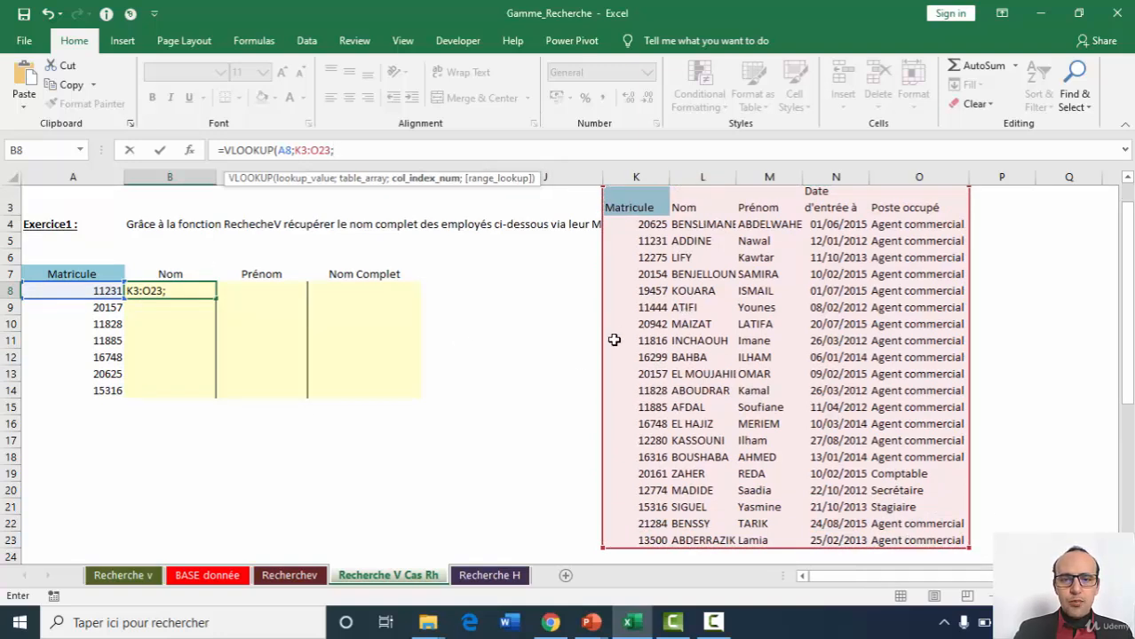
{"action": "type", "text": "2;"}
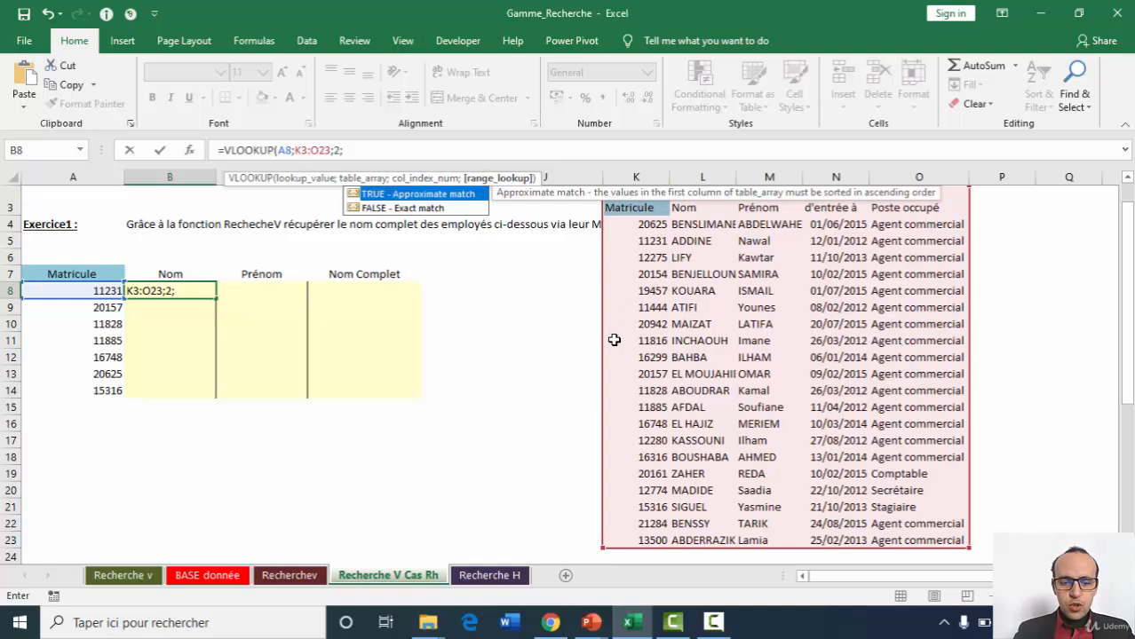
{"action": "type", "text": "f"}
Complete the VLOOKUP in B8 with column index 2 and range lookup 0 for an exact match.
{"action": "key", "text": "BackSpace"}
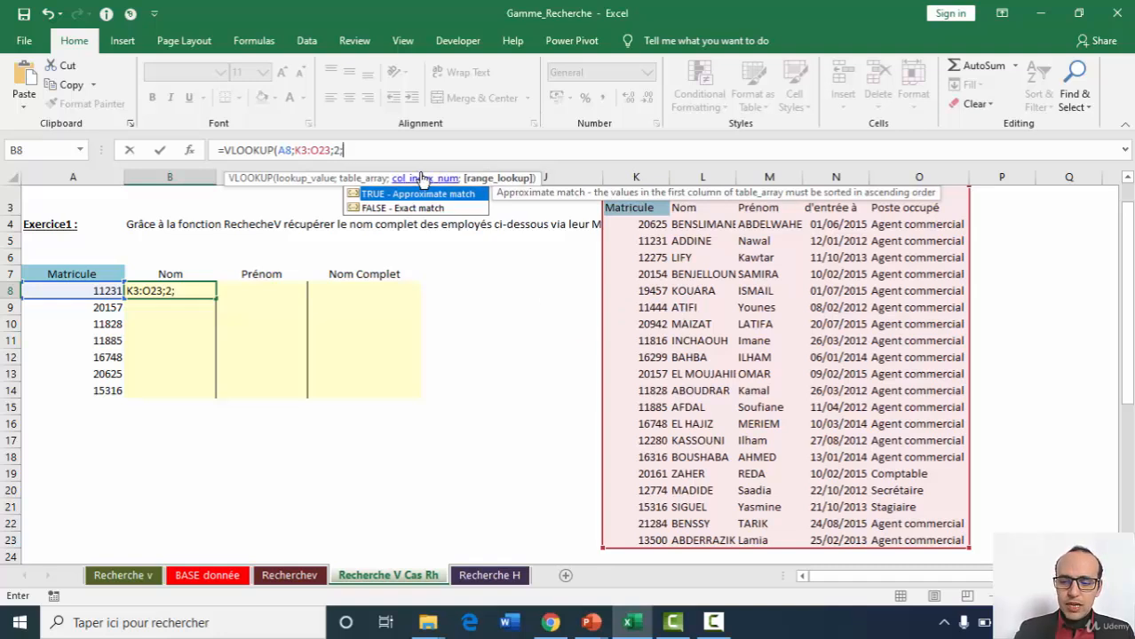
{"action": "type", "text": "0)"}
{"action": "key", "text": "Return"}
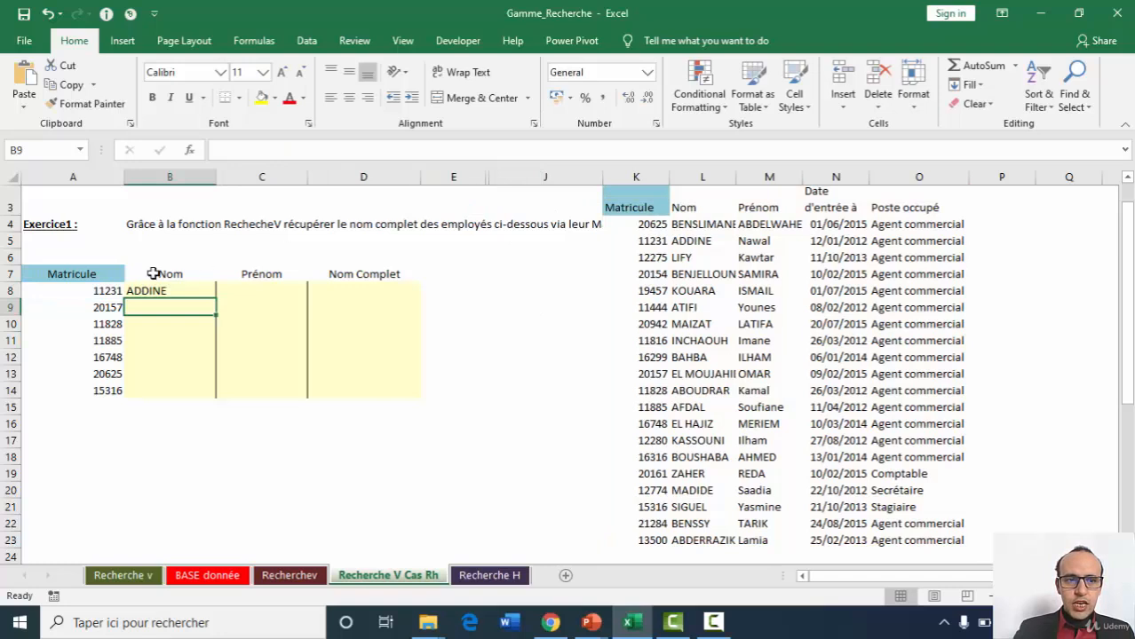
Make the K3:O23 table range absolute in B8's VLOOKUP and fill the formula down to B14.
{"action": "left_click", "coordinate": [179, 288]}
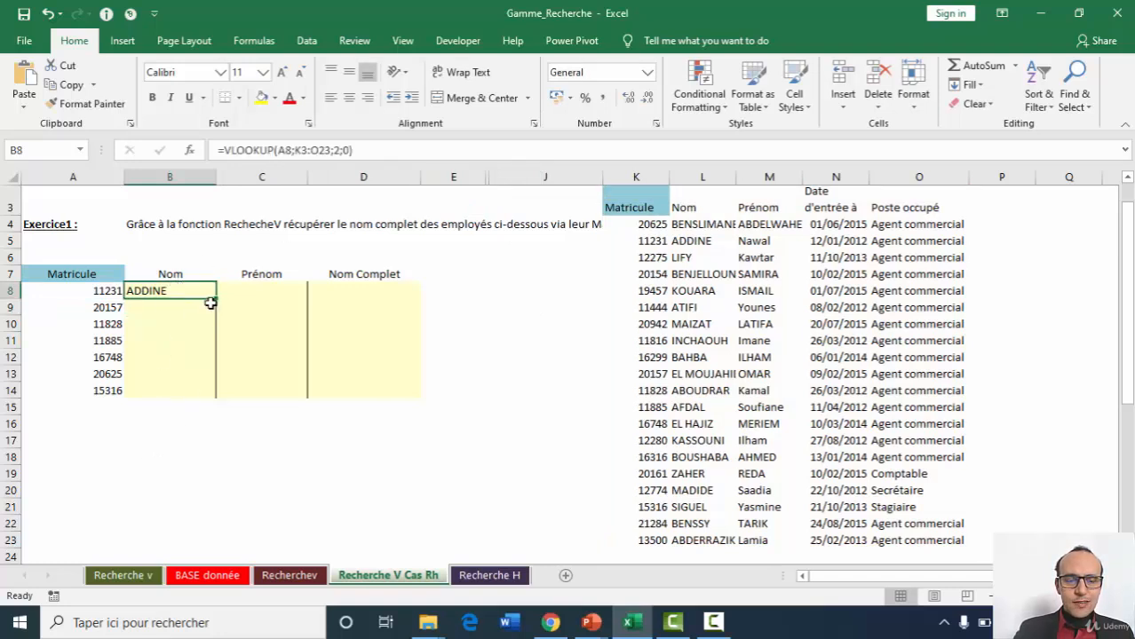
{"action": "left_click_drag", "start_coordinate": [300, 150], "coordinate": [329, 150]}
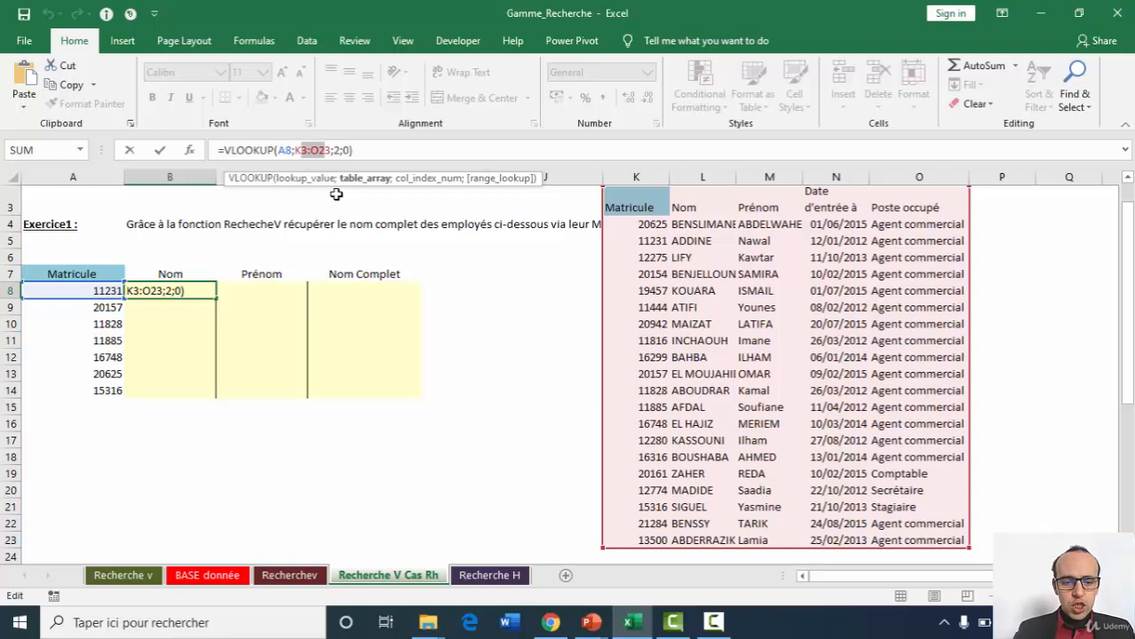
{"action": "key", "text": "F4"}
{"action": "key", "text": "Return"}
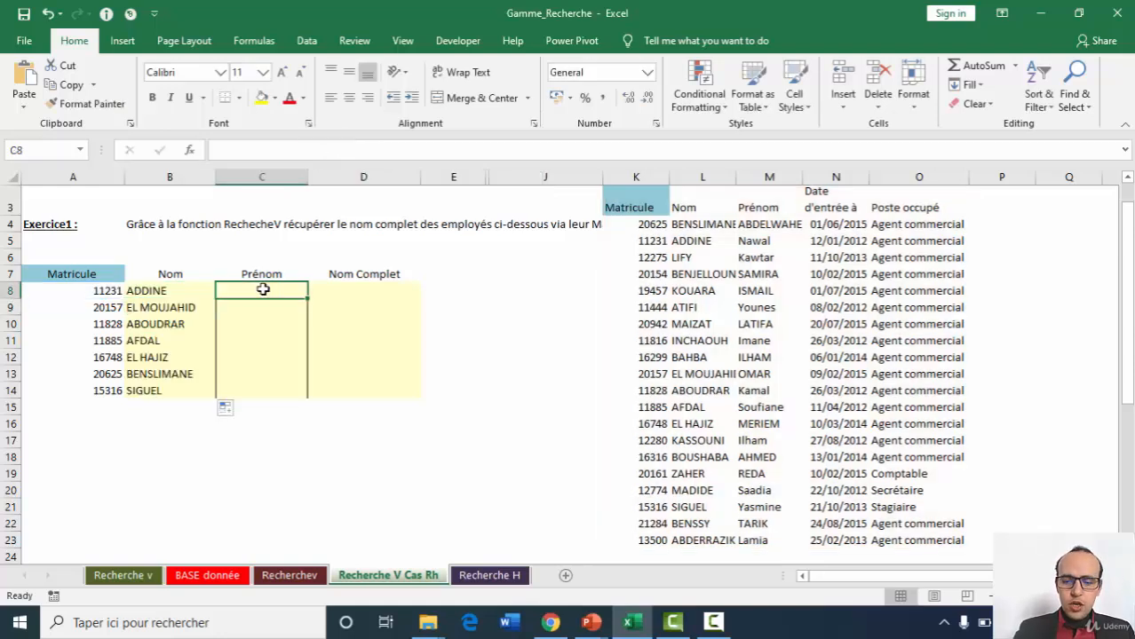
Start a VLOOKUP in the Prénom cell C8 and set its Lookup_value argument to A8.
{"action": "type", "text": "="}
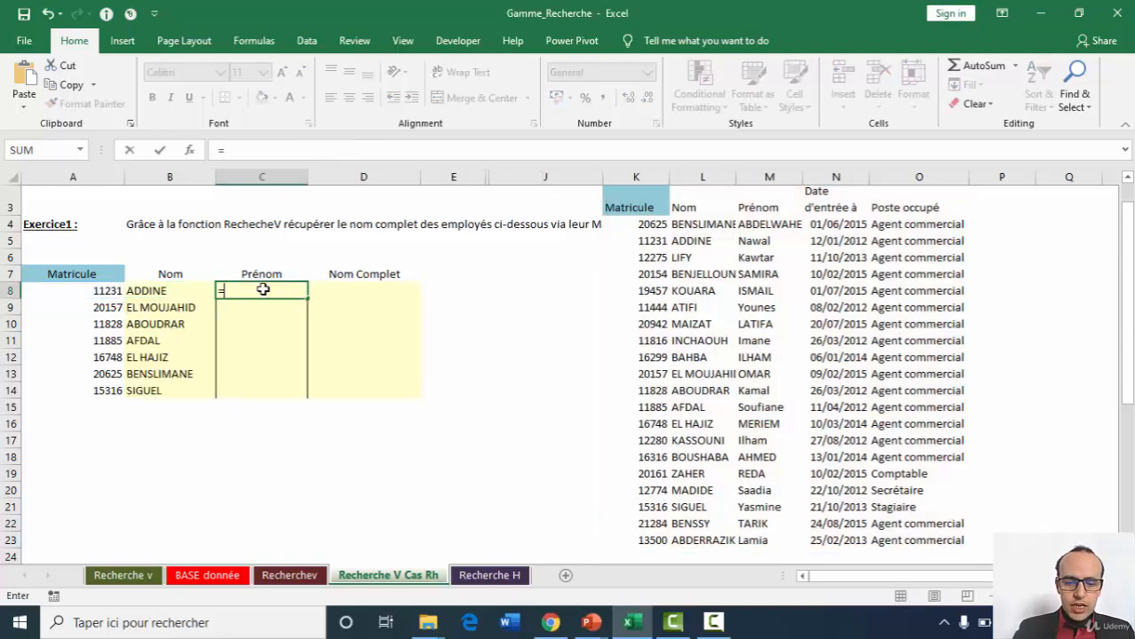
{"action": "type", "text": "v"}
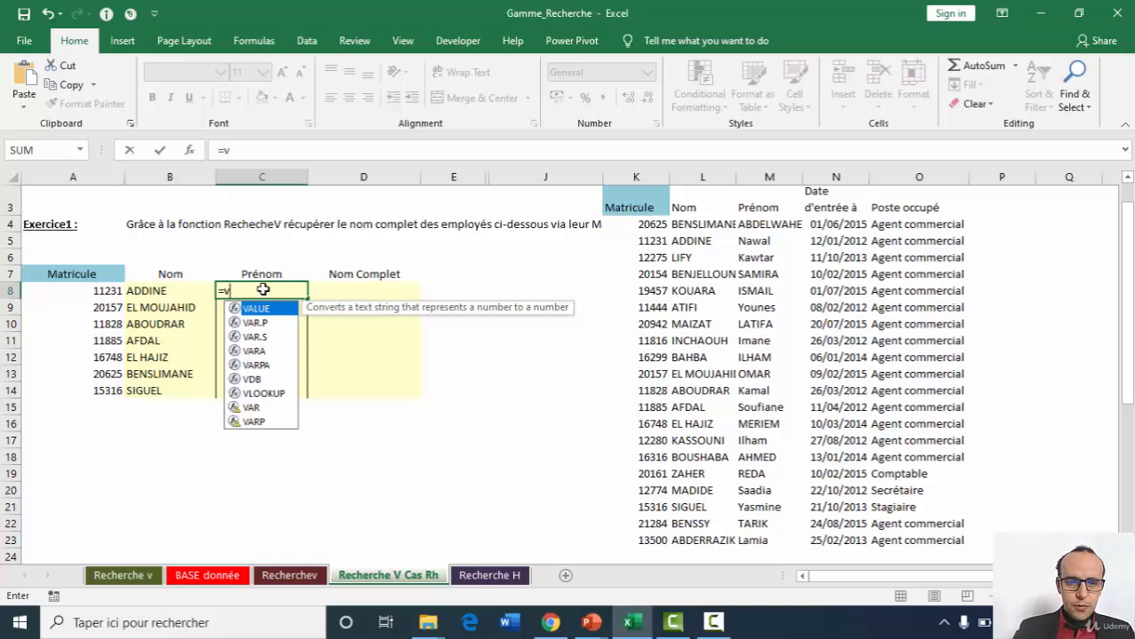
{"action": "type", "text": "l"}
{"action": "key", "text": "Tab"}
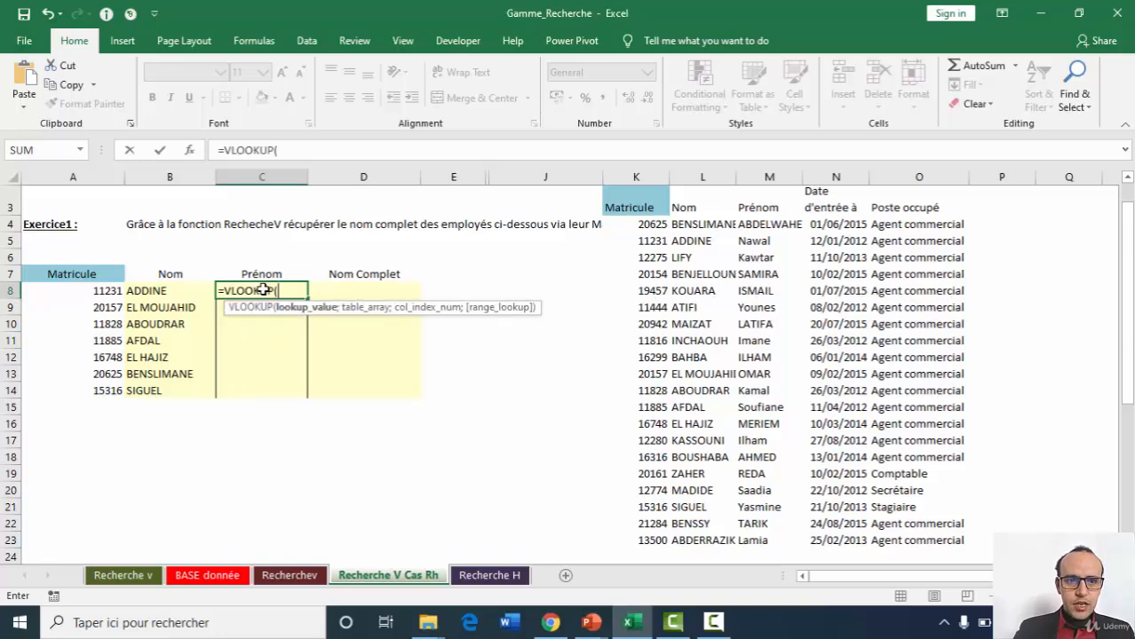
{"action": "left_click", "coordinate": [192, 153]}
{"action": "left_click", "coordinate": [91, 298]}
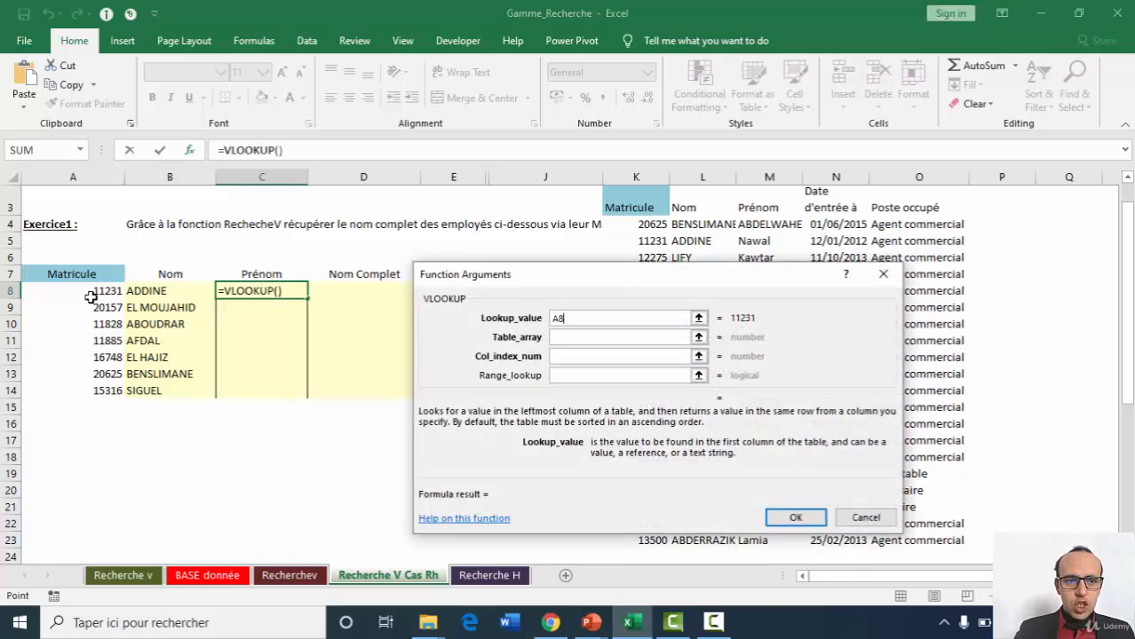
{"action": "type", "text": ";"}
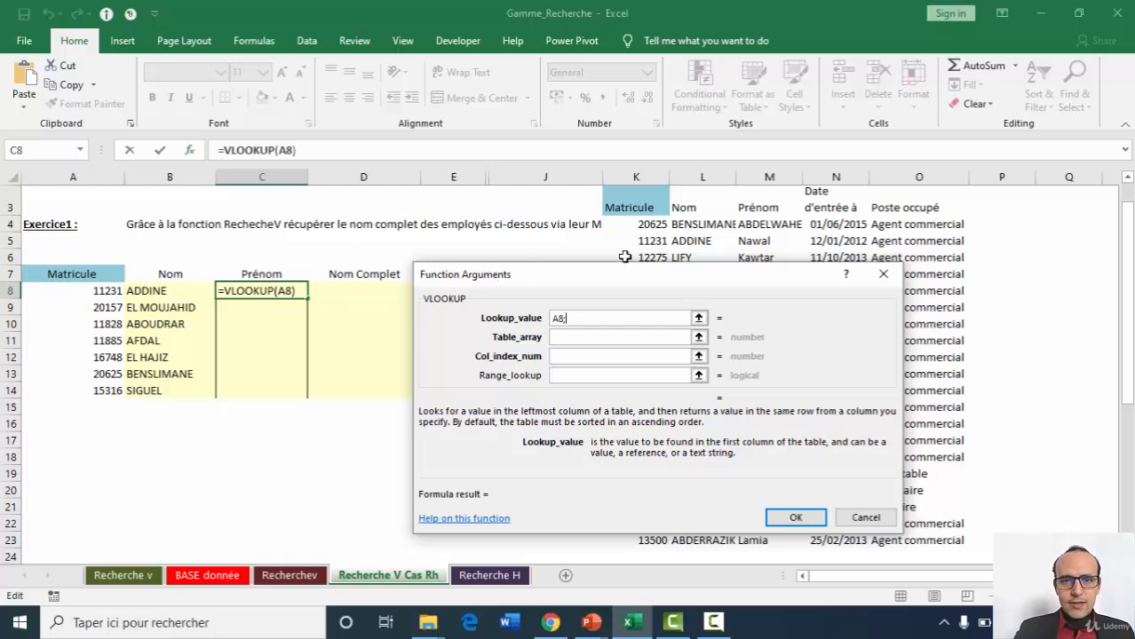
{"action": "left_click", "coordinate": [643, 197]}
{"action": "key", "text": "BackSpace"}
{"action": "key", "text": "BackSpace"}
{"action": "key", "text": "BackSpace"}
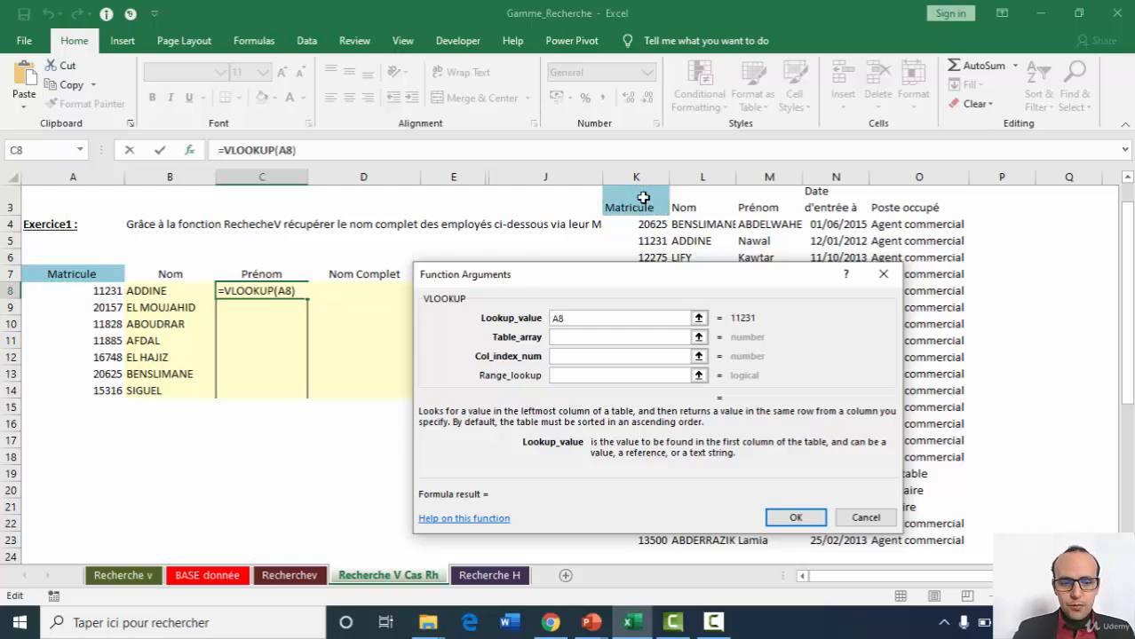
Complete C8's VLOOKUP with table $K$3:$O$23, column index 3 and range lookup 0, and fill it down to C14.
{"action": "key", "text": "Tab"}
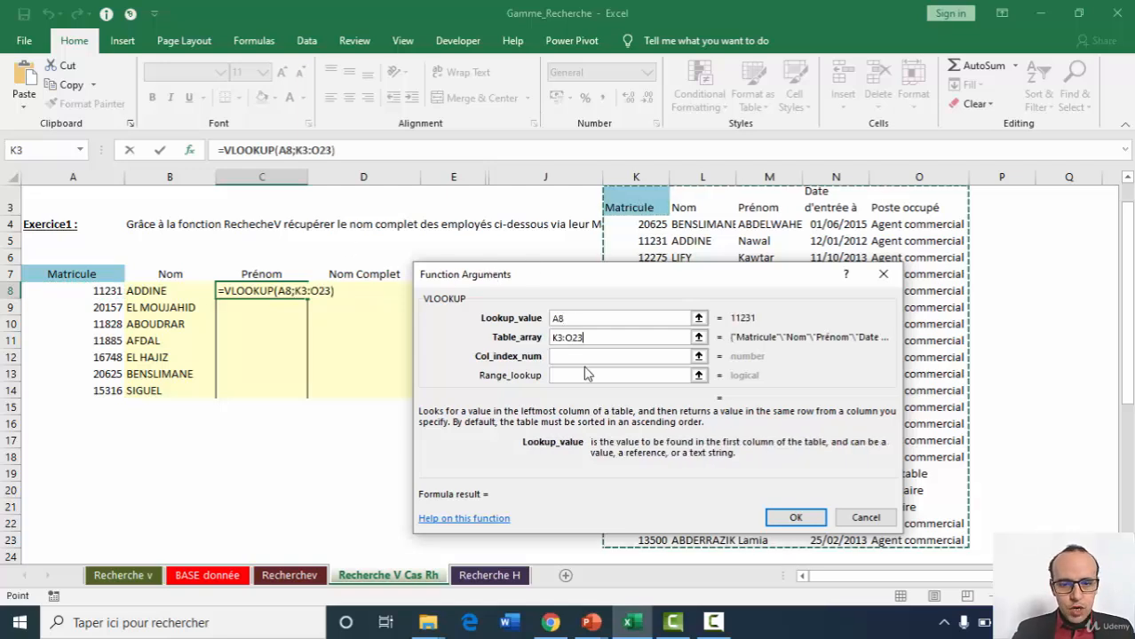
{"action": "key", "text": "F4"}
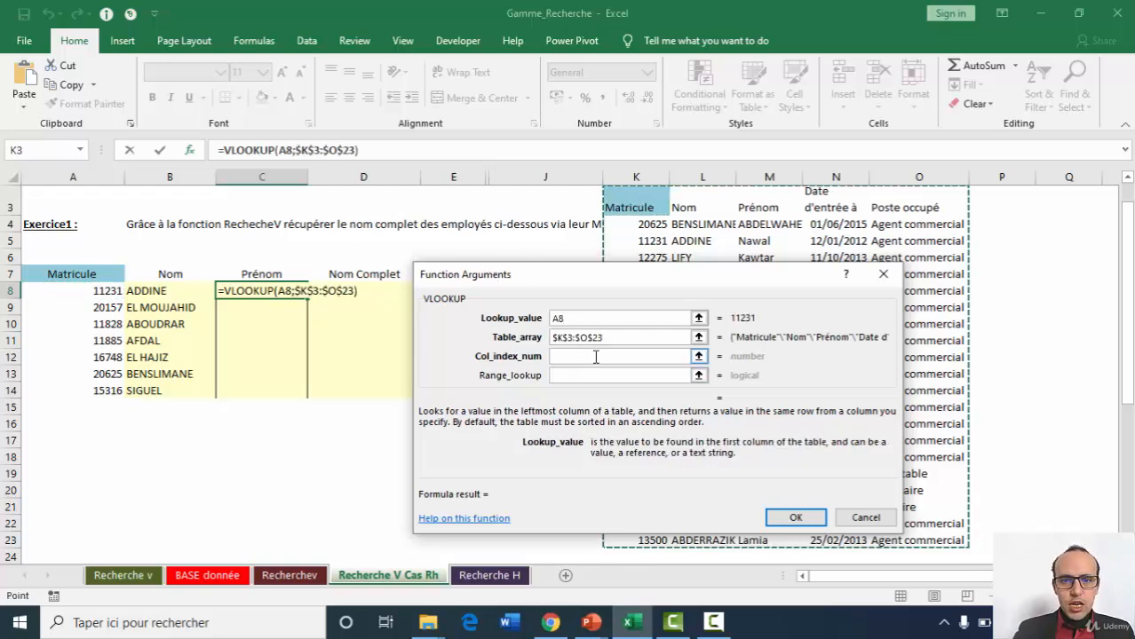
{"action": "left_click", "coordinate": [597, 358]}
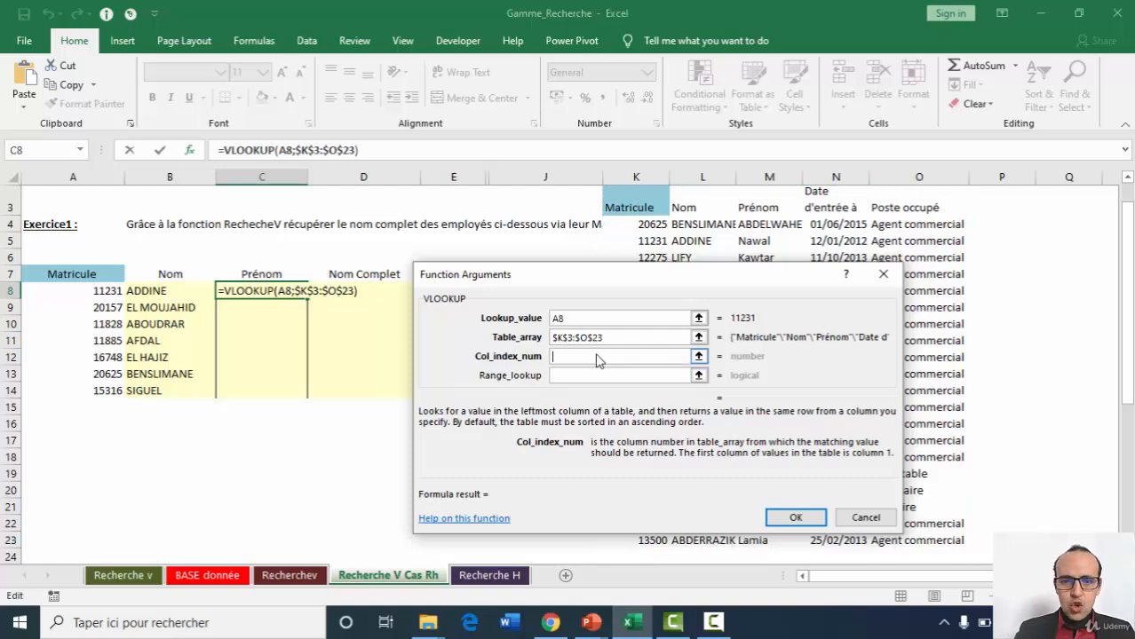
{"action": "type", "text": "3"}
{"action": "key", "text": "Tab"}
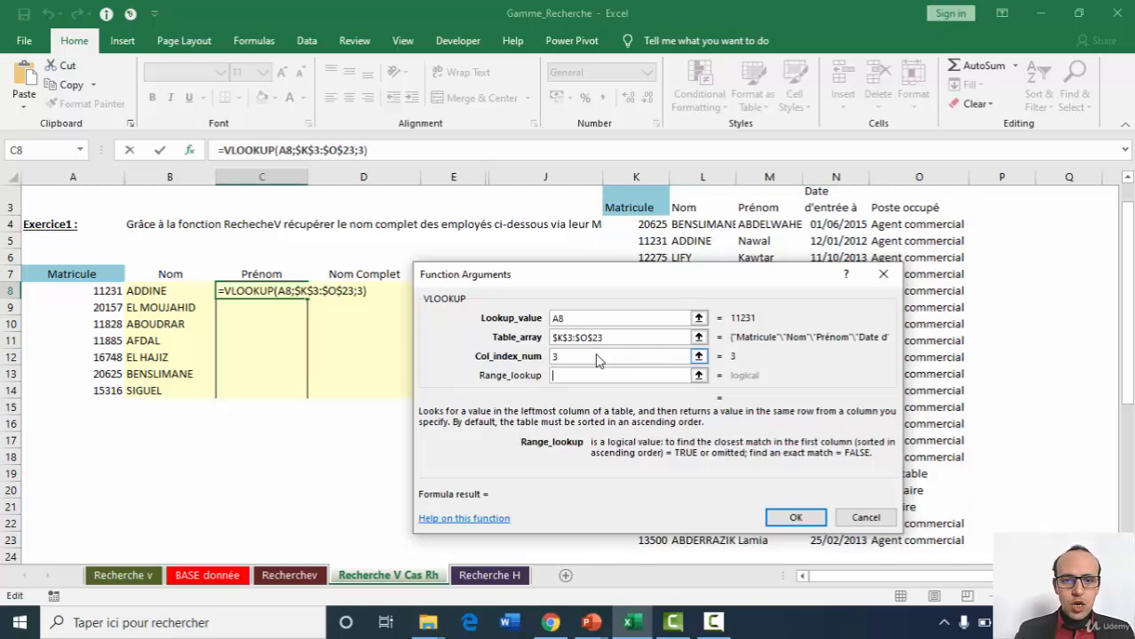
{"action": "type", "text": "0"}
{"action": "key", "text": "Return"}
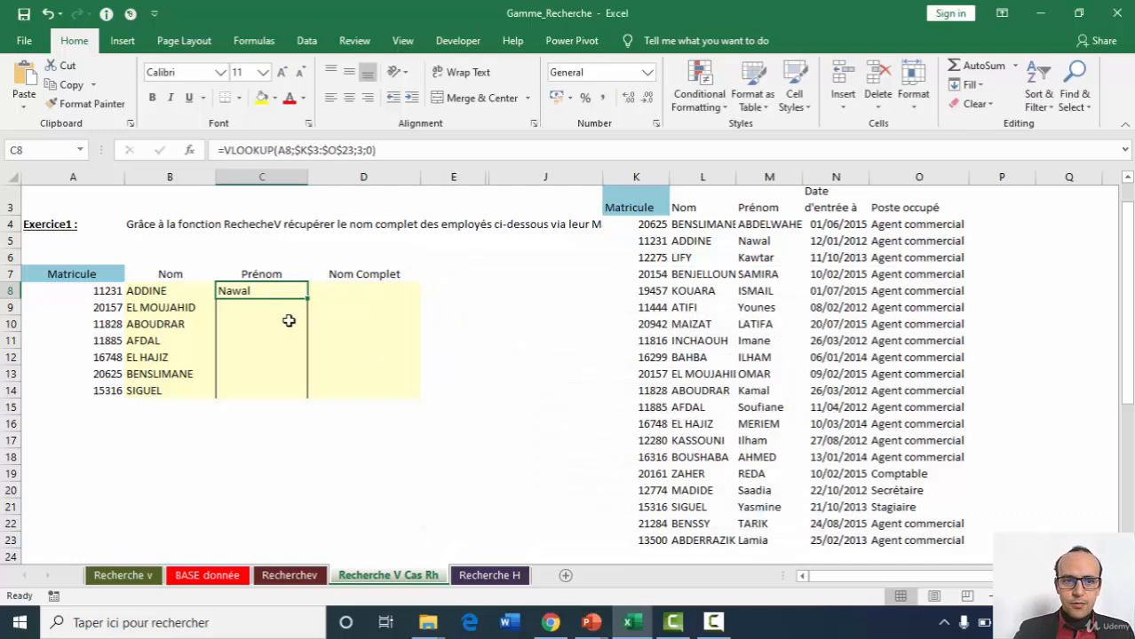
{"action": "double_click", "coordinate": [308, 299]}
Enter a CONCATENATE formula in the Nom Complet cell D8 joining B8 and C8 with spaces between them.
{"action": "key", "text": "Right"}
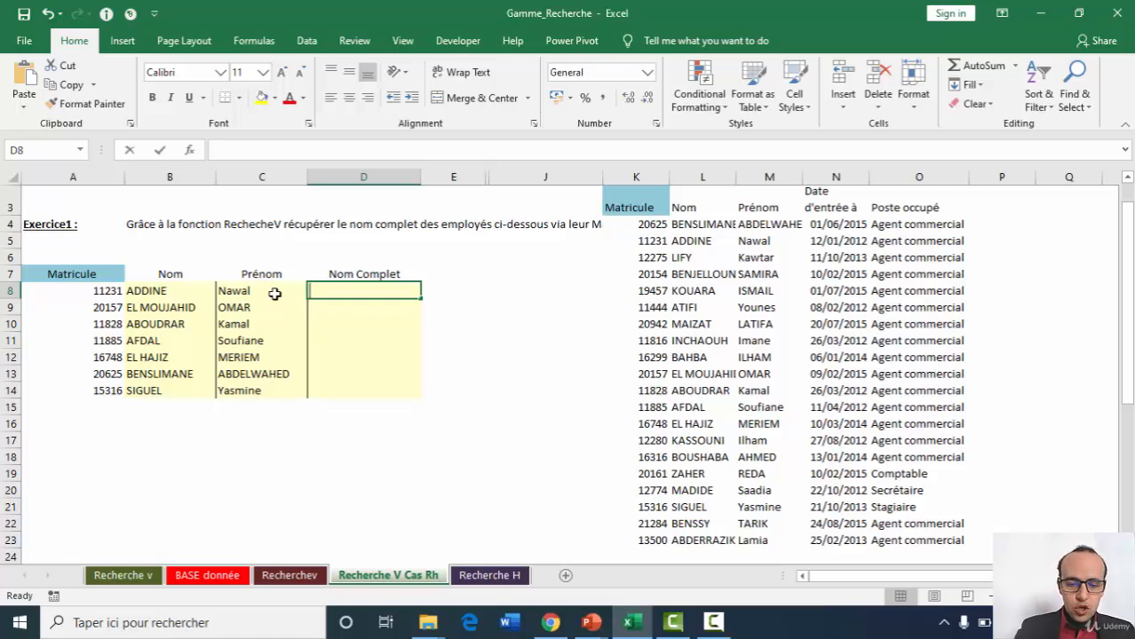
{"action": "type", "text": "=con"}
{"action": "key", "text": "Down"}
{"action": "key", "text": "Down"}
{"action": "key", "text": "Down"}
{"action": "key", "text": "Down"}
{"action": "key", "text": "Tab"}
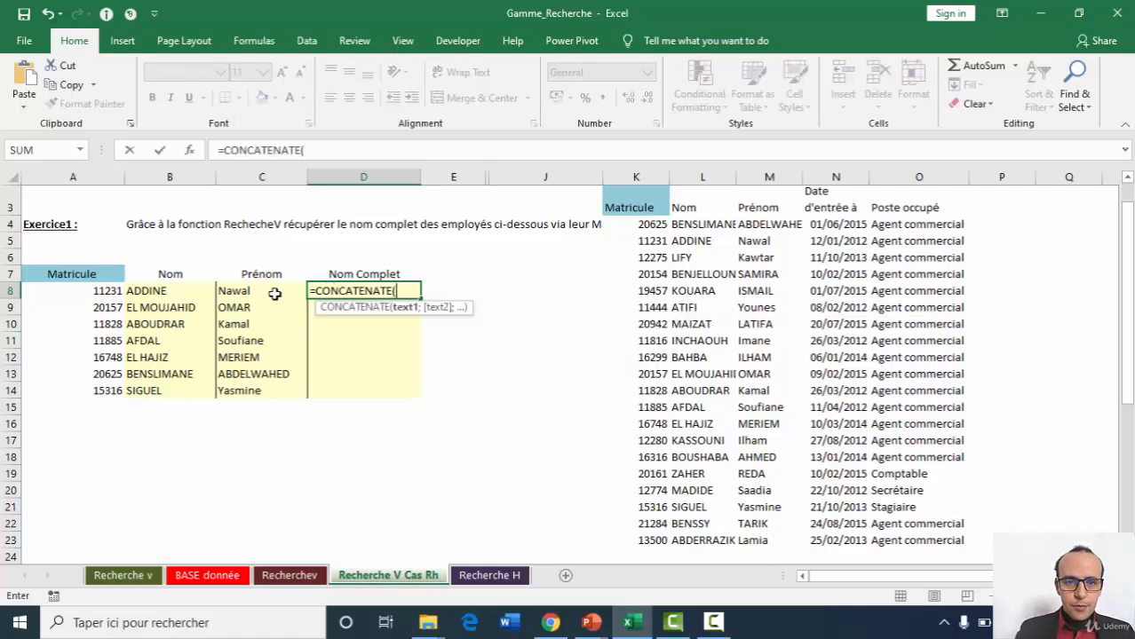
{"action": "left_click", "coordinate": [163, 291]}
{"action": "type", "text": ";\" \";"}
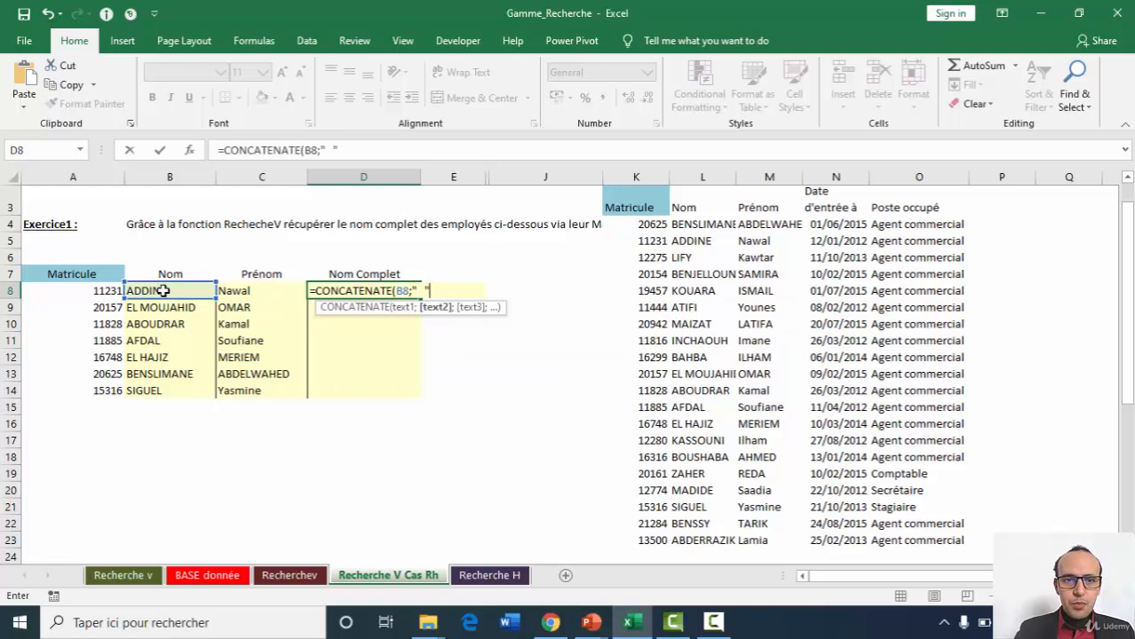
{"action": "left_click", "coordinate": [251, 291]}
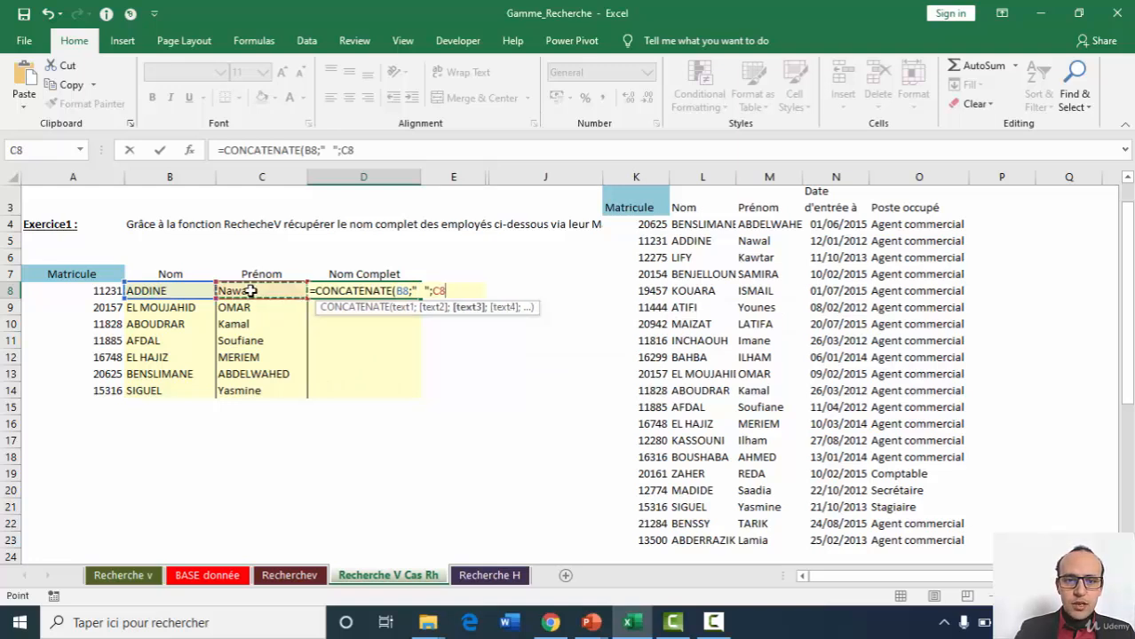
{"action": "type", "text": ")"}
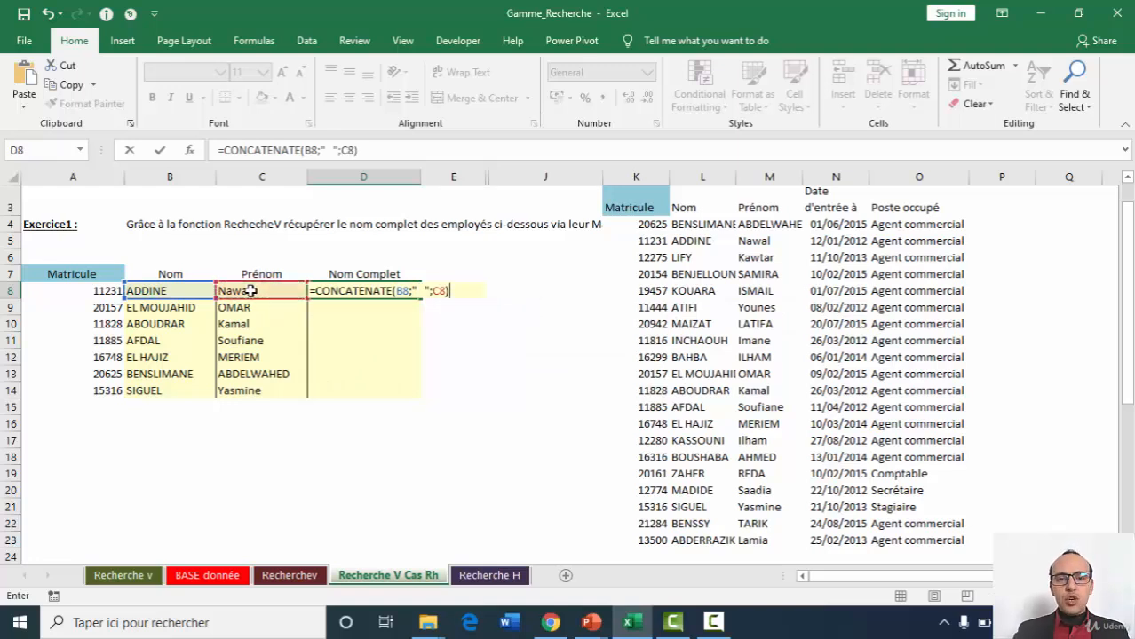
{"action": "key", "text": "Return"}
{"action": "key", "text": "Up"}
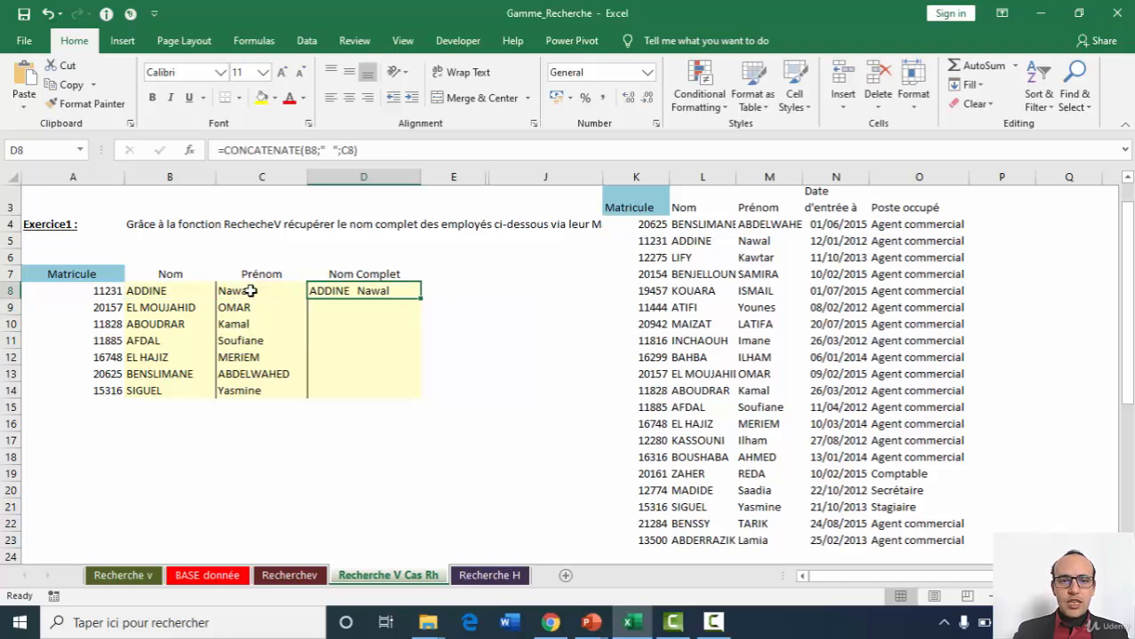
Hide the Nom and Prénom columns B and C.
{"action": "left_click_drag", "start_coordinate": [175, 176], "coordinate": [233, 176]}
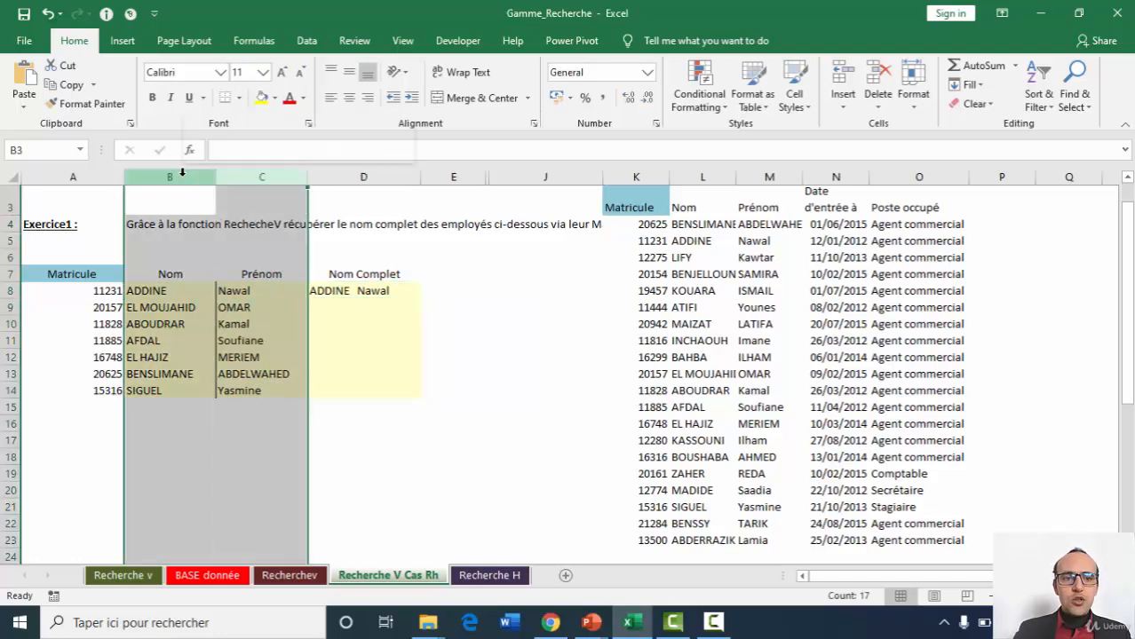
{"action": "right_click", "coordinate": [183, 176]}
{"action": "left_click", "coordinate": [222, 392]}
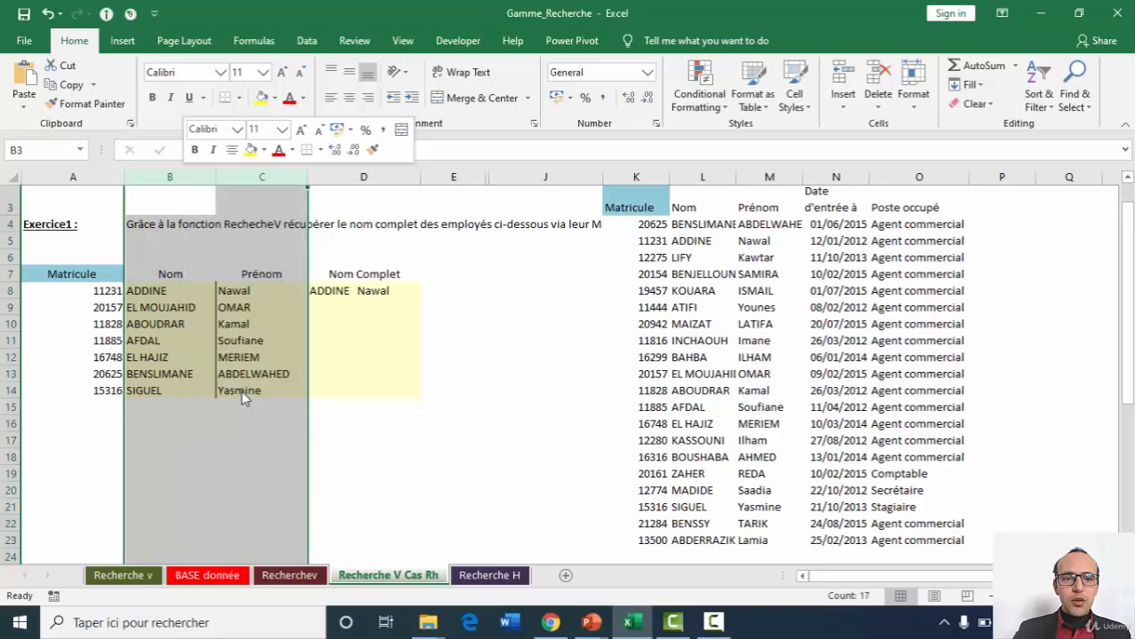
Clear the Nom Complet cell D8 and start a CONCATENATE formula there whose first text is a VLOOKUP with lookup value A8.
{"action": "left_click", "coordinate": [198, 290]}
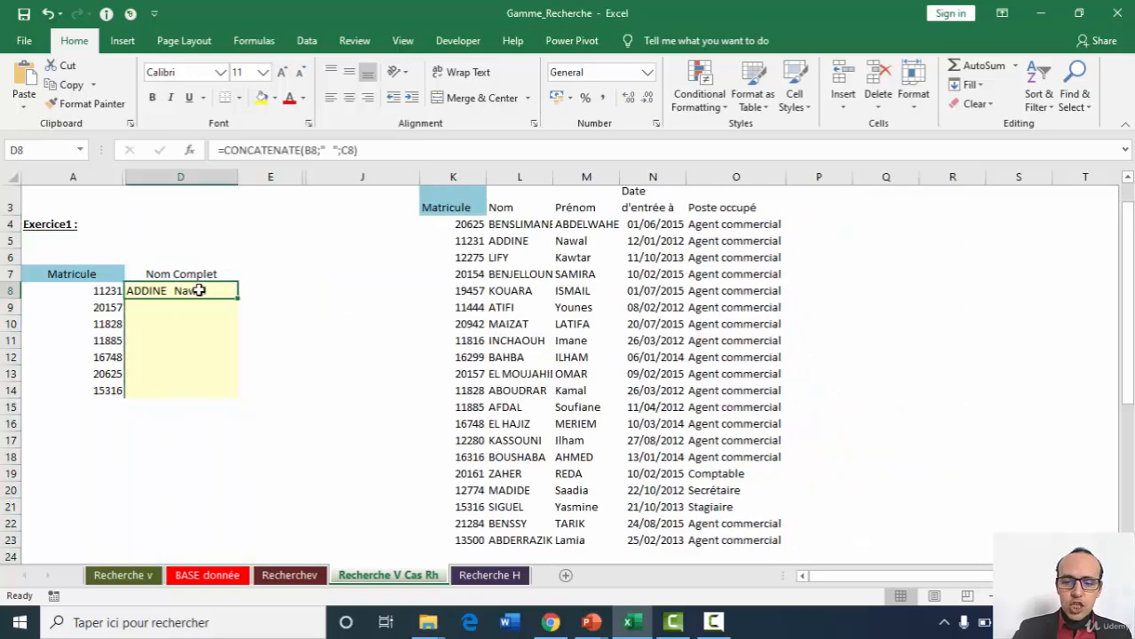
{"action": "key", "text": "Delete"}
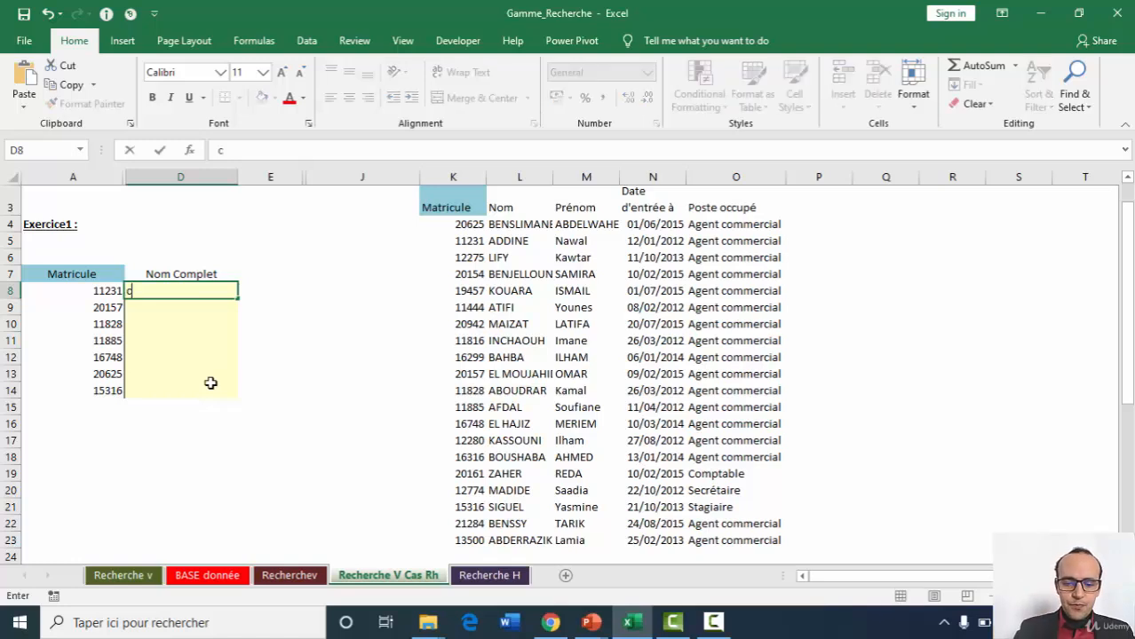
{"action": "type", "text": "=concate"}
{"action": "key", "text": "Tab"}
{"action": "type", "text": "r"}
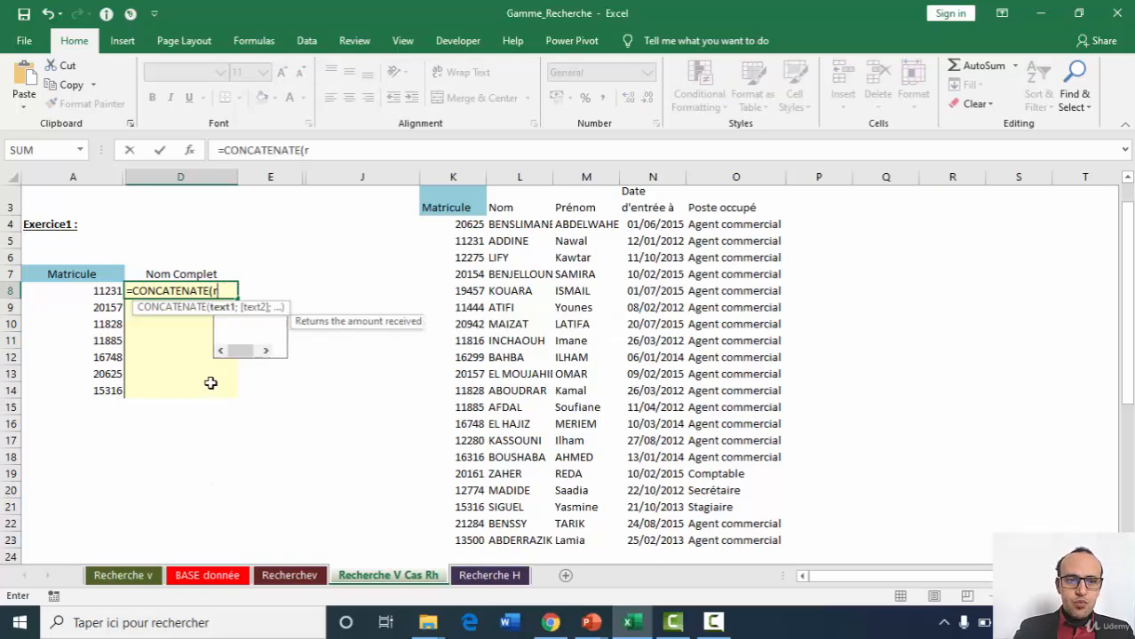
{"action": "key", "text": "BackSpace"}
{"action": "type", "text": "vlo"}
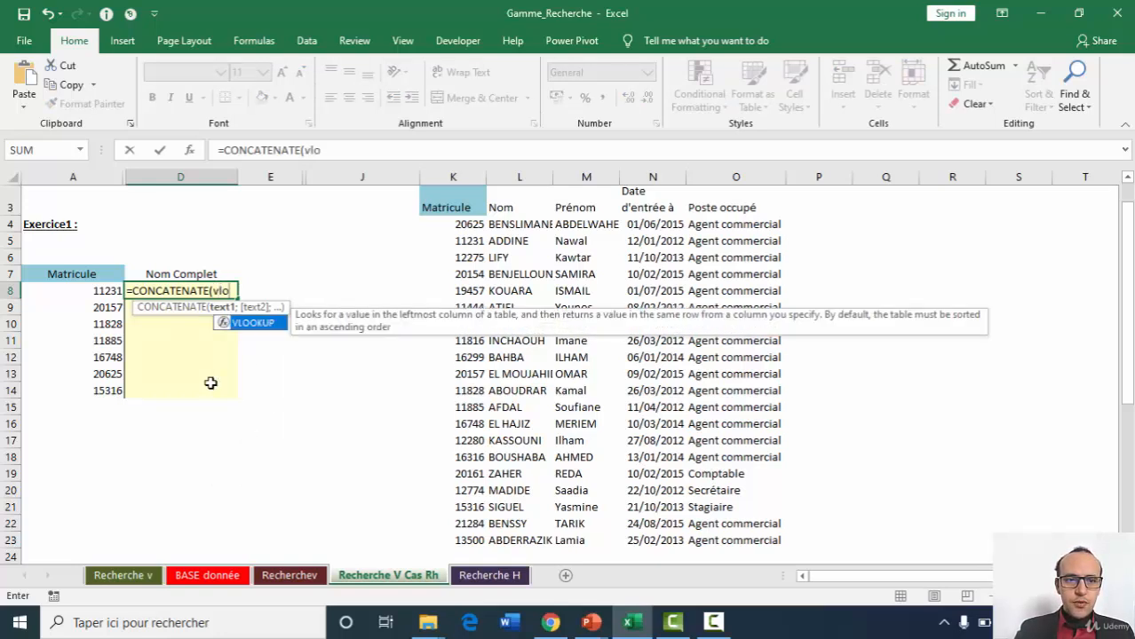
{"action": "key", "text": "Tab"}
{"action": "left_click", "coordinate": [46, 290]}
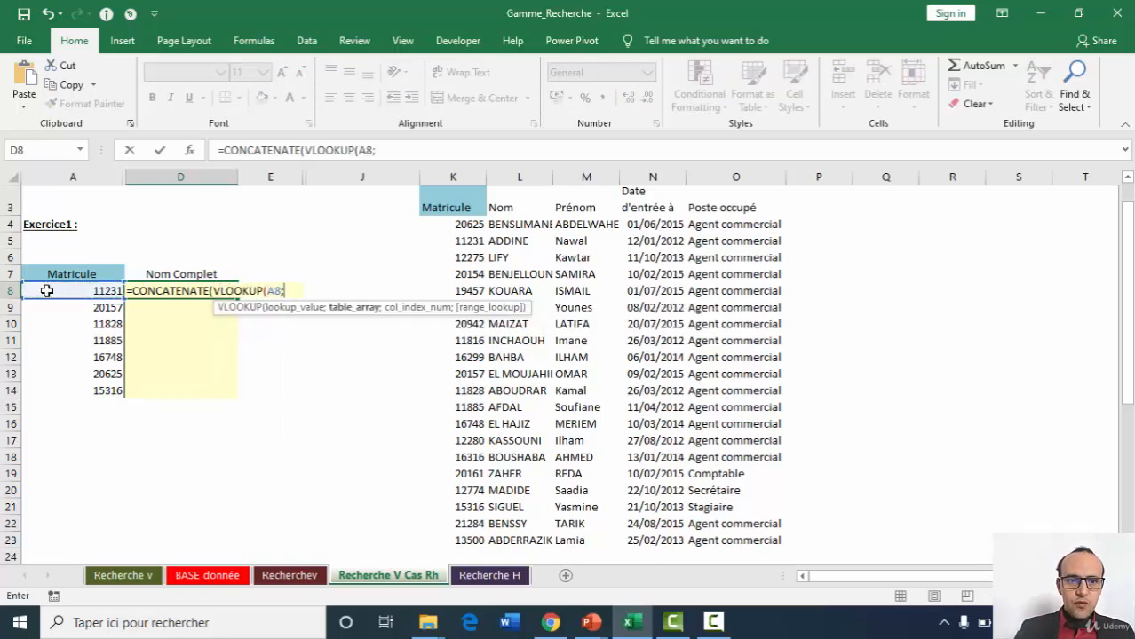
{"action": "type", "text": ";"}
Complete the first nested VLOOKUP with table $K$3:$O$23, column index 2 and range lookup 0, followed by a quoted-spaces separator.
{"action": "left_click_drag", "start_coordinate": [458, 201], "coordinate": [751, 536]}
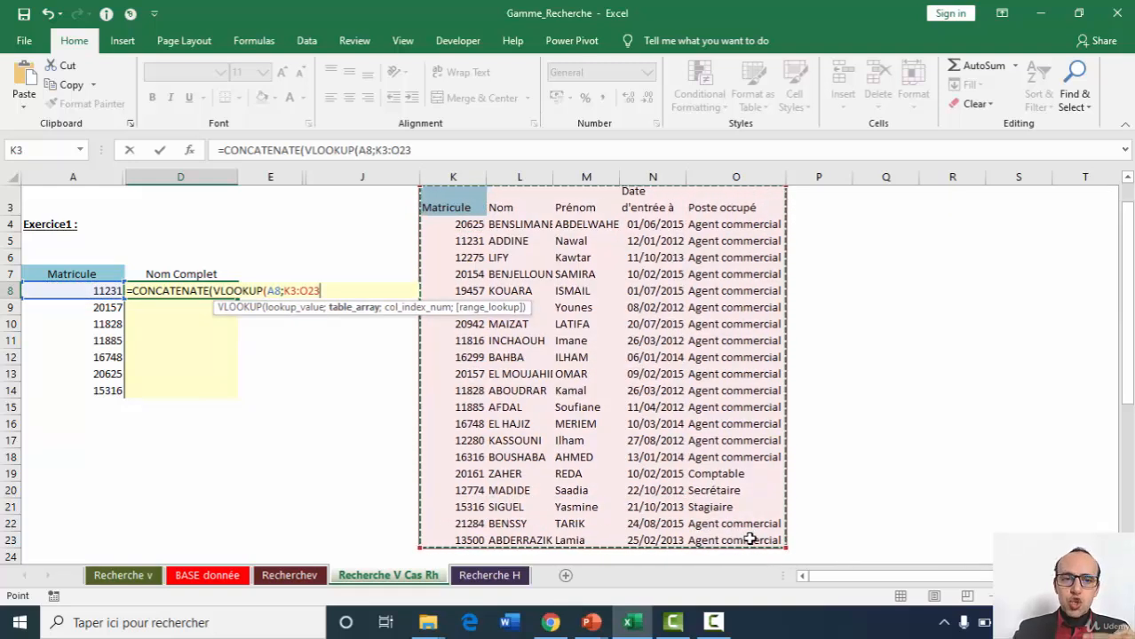
{"action": "key", "text": "F4"}
{"action": "type", "text": ";"}
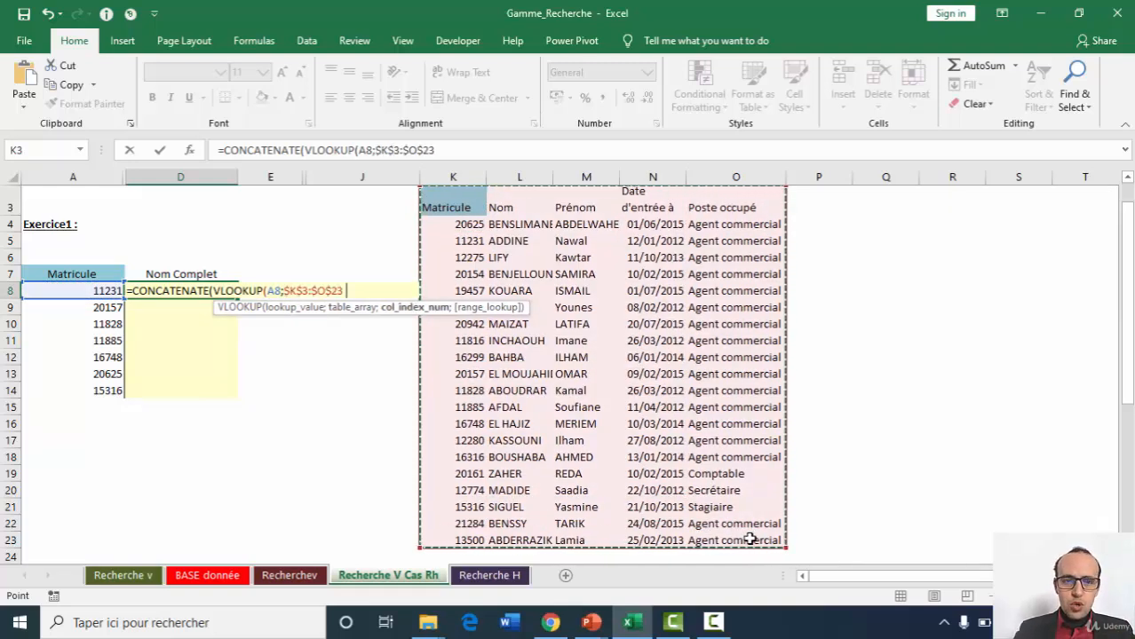
{"action": "type", "text": "2"}
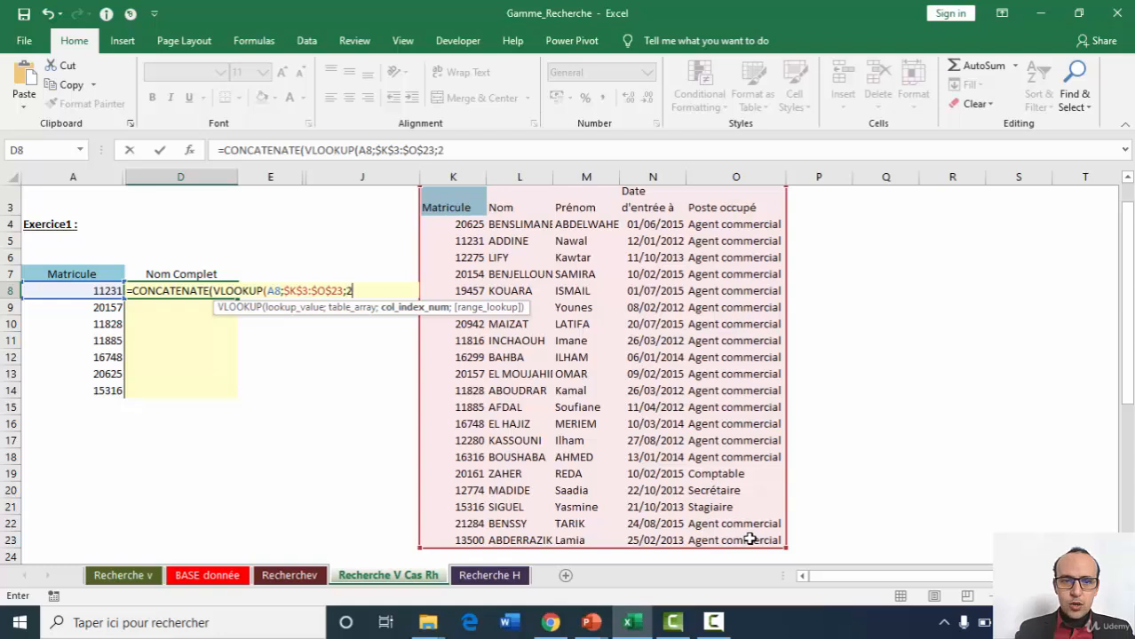
{"action": "type", "text": ";0);\" \";"}
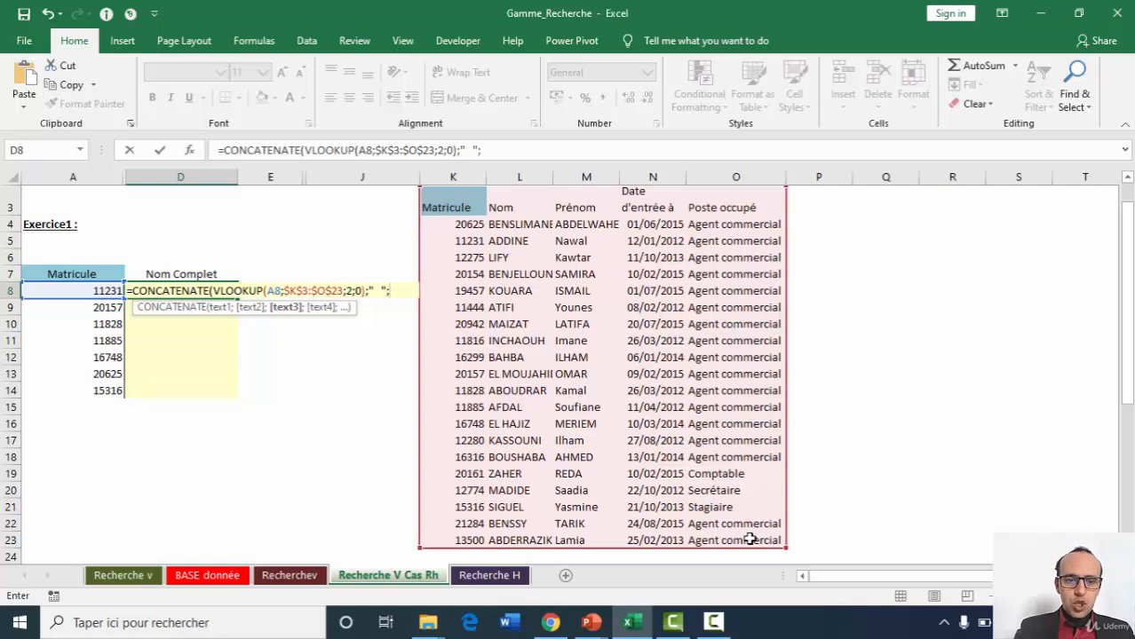
Finish the CONCATENATE with a second VLOOKUP of A8 in K3:O23, column index 3, range lookup 0, and fill D8 down to D14.
{"action": "type", "text": "vlo"}
{"action": "key", "text": "Tab"}
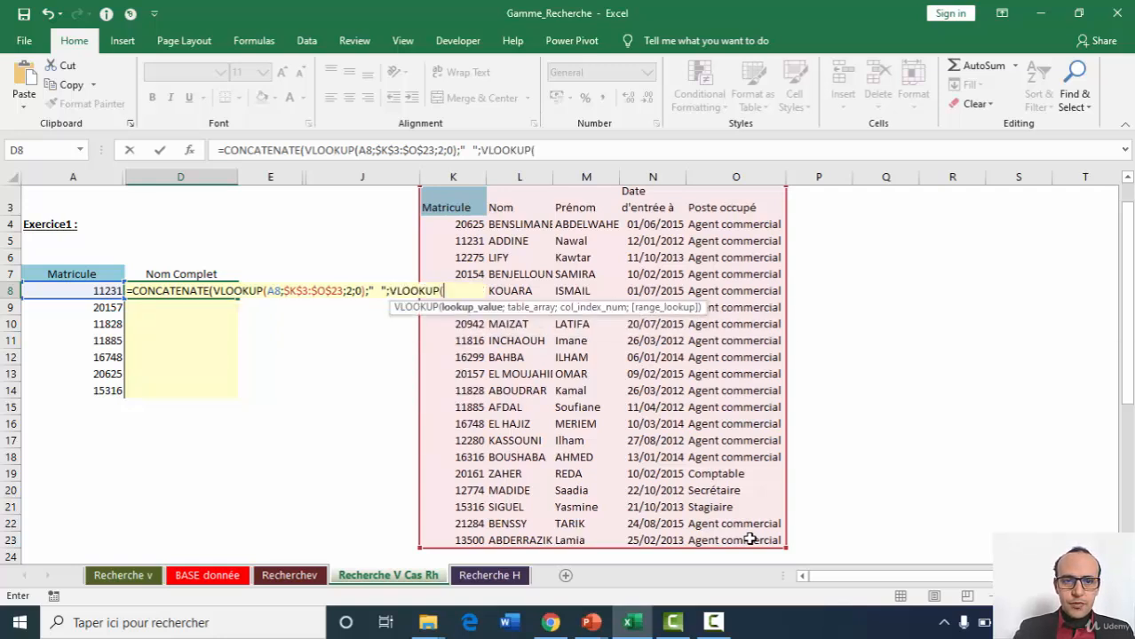
{"action": "left_click", "coordinate": [83, 289]}
{"action": "type", "text": ";"}
{"action": "left_click_drag", "start_coordinate": [453, 207], "coordinate": [762, 547]}
{"action": "type", "text": ";3;"}
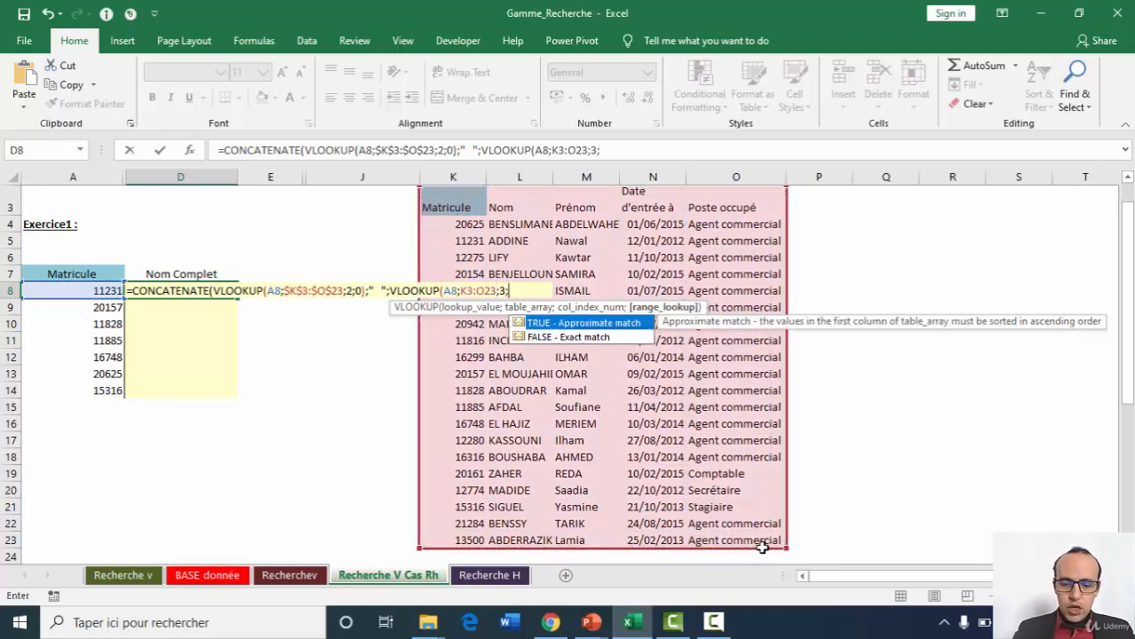
{"action": "type", "text": "0))"}
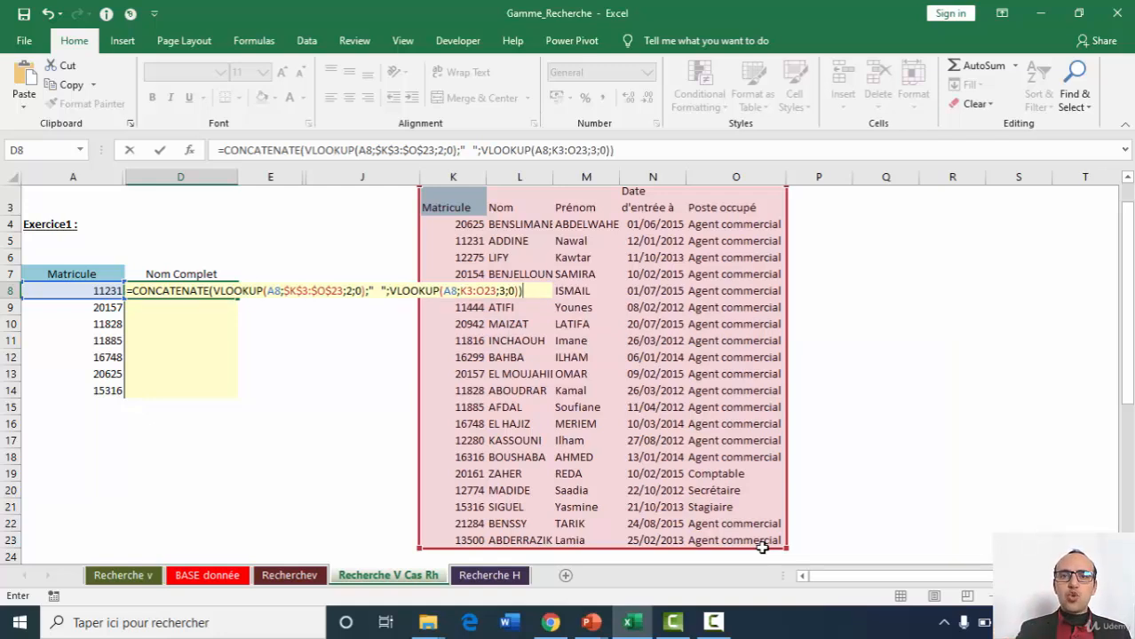
{"action": "key", "text": "Return"}
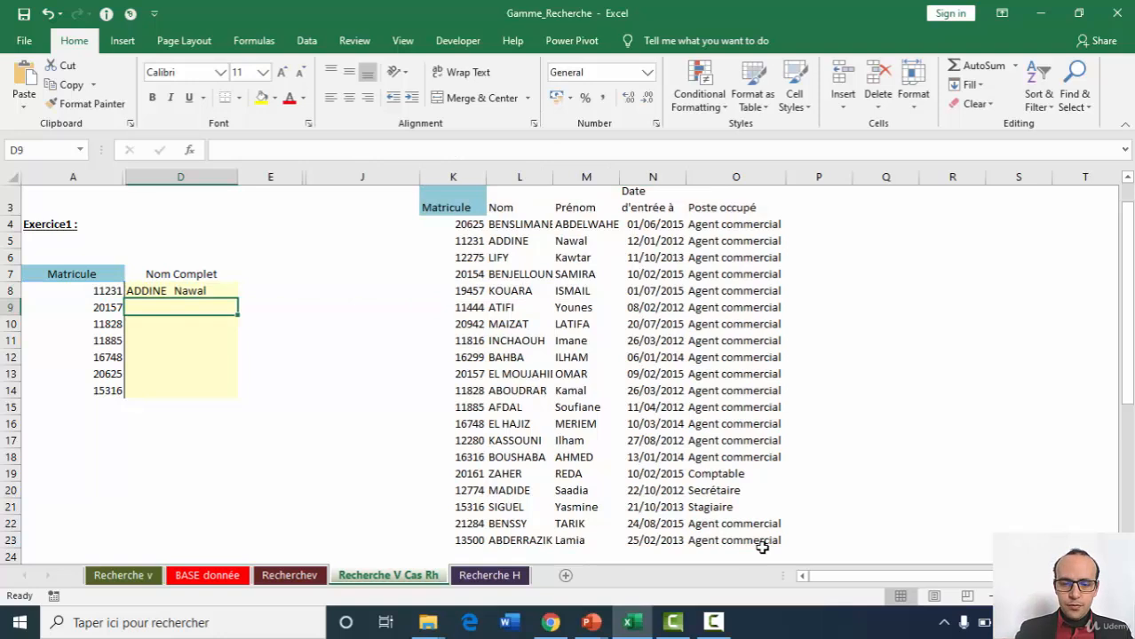
{"action": "key", "text": "Up"}
{"action": "left_click_drag", "start_coordinate": [238, 300], "coordinate": [241, 401]}
Open the Recherche H sheet and start an HLOOKUP in the Nom et prénom cell B5 with lookup value A5.
{"action": "left_click", "coordinate": [497, 577]}
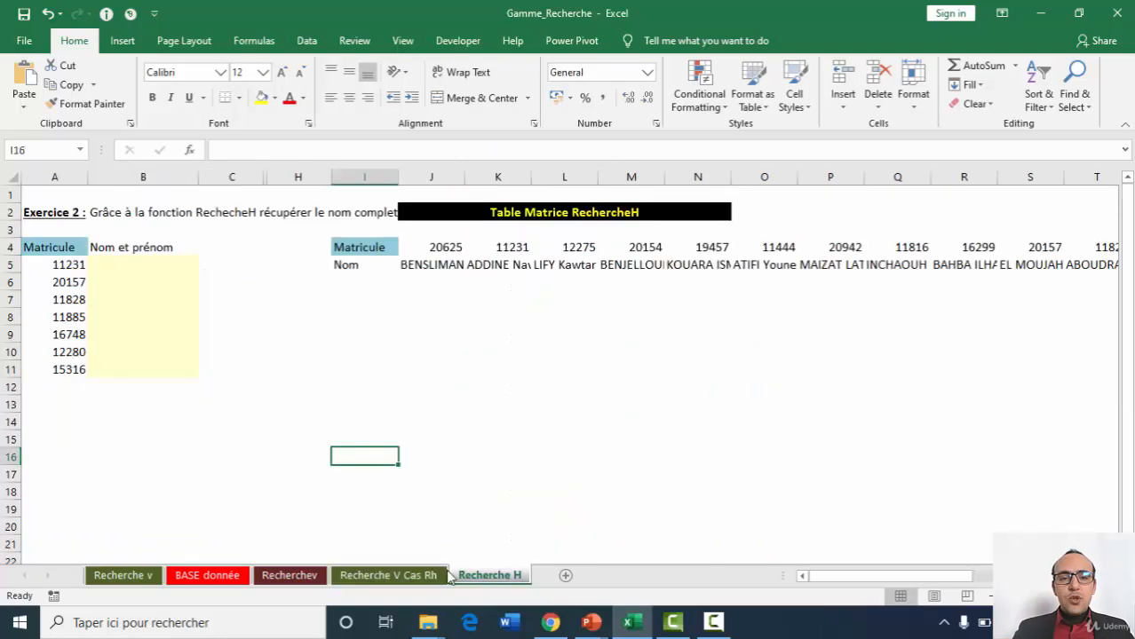
{"action": "left_click", "coordinate": [139, 264]}
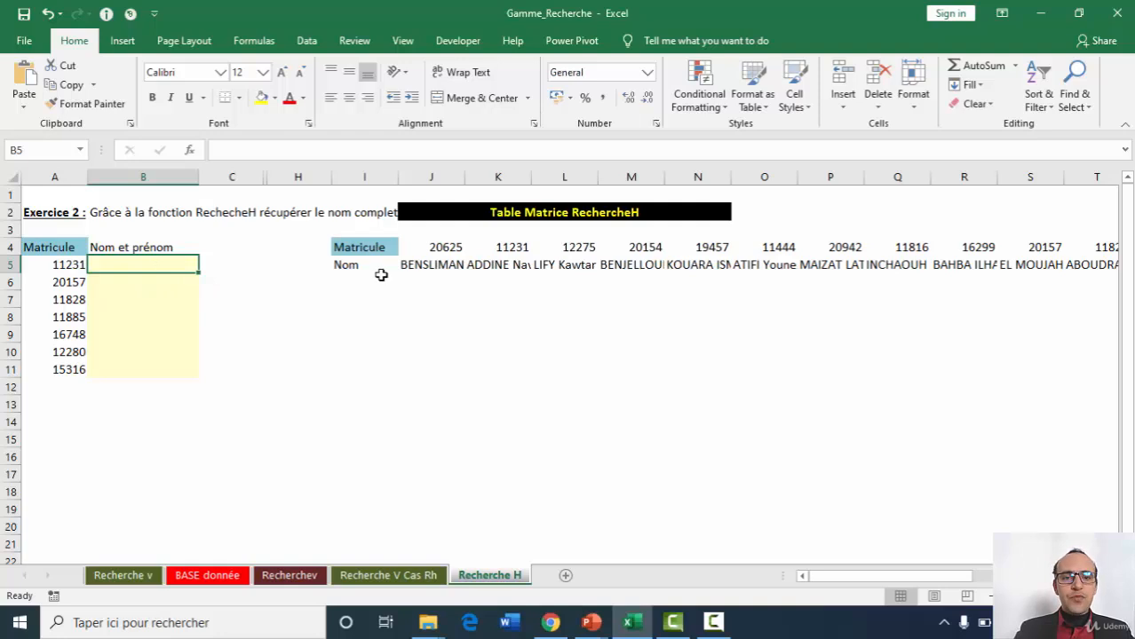
{"action": "double_click", "coordinate": [362, 249]}
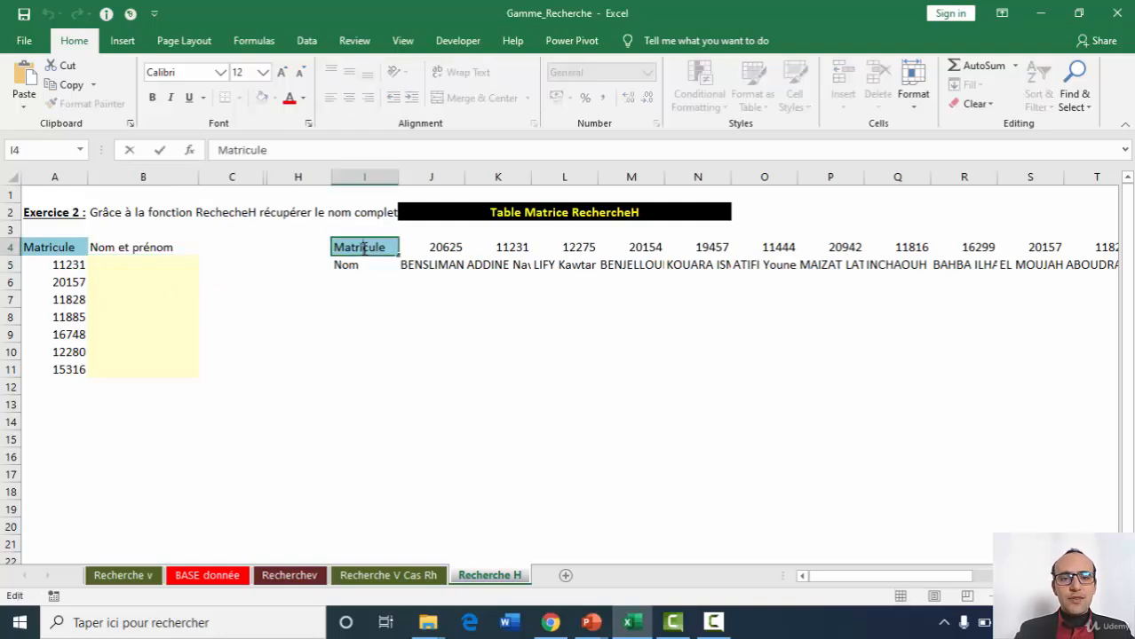
{"action": "left_click", "coordinate": [426, 261]}
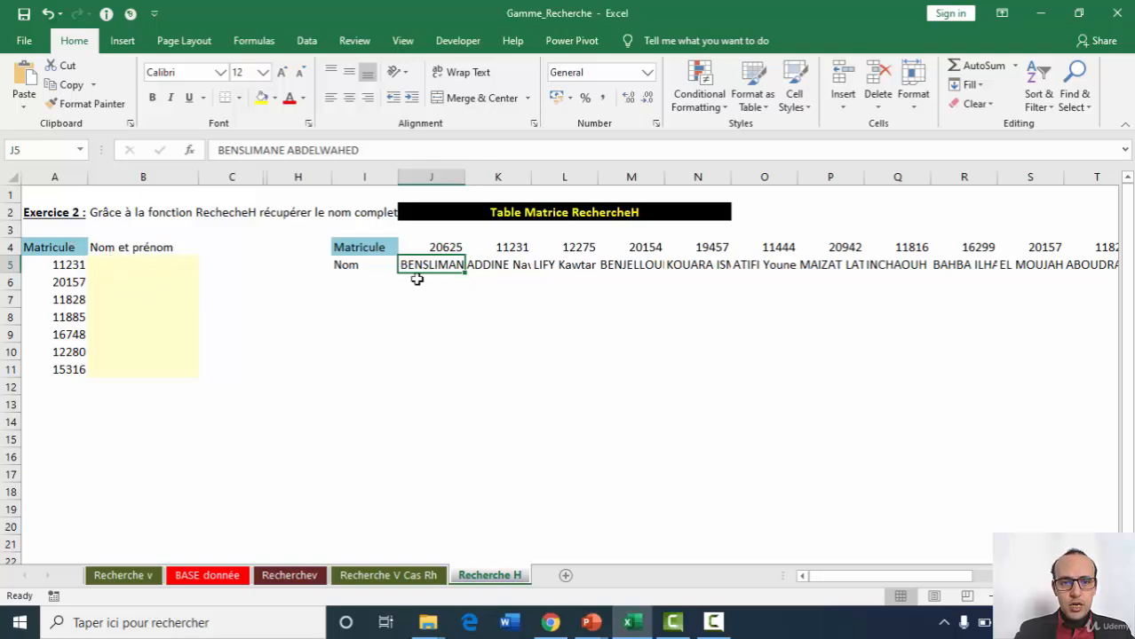
{"action": "left_click", "coordinate": [151, 261]}
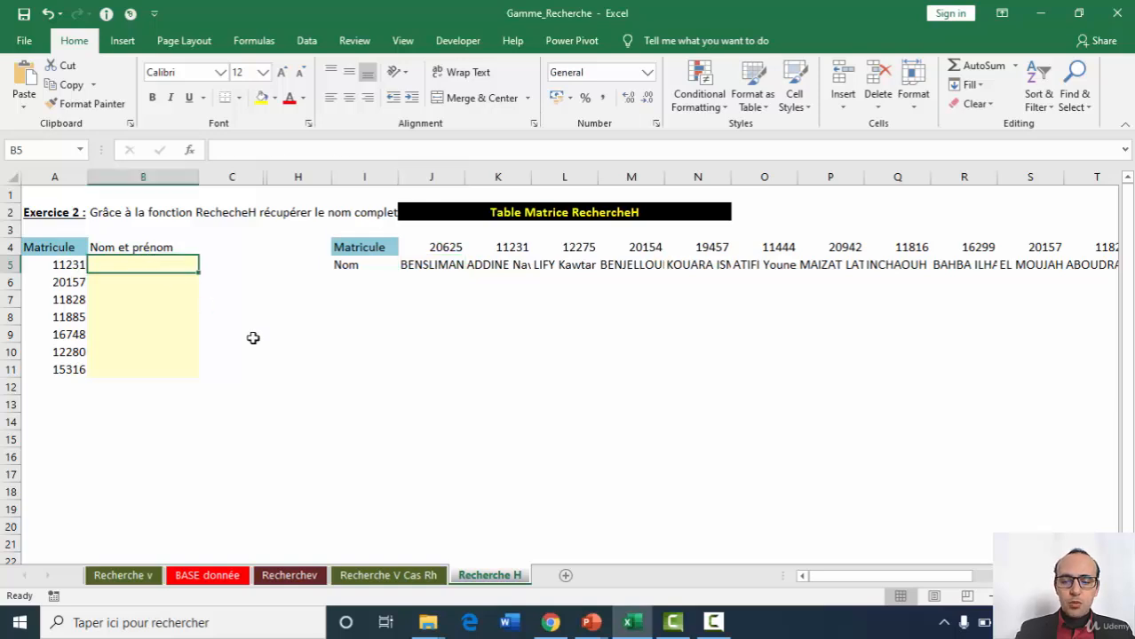
{"action": "type", "text": "=hl"}
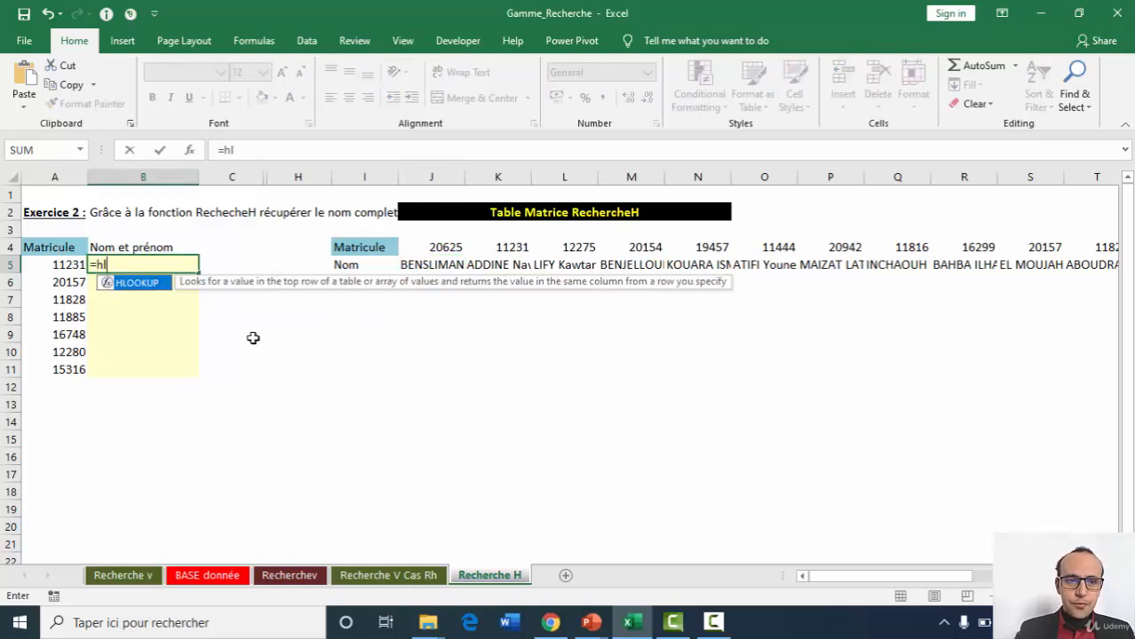
{"action": "key", "text": "Tab"}
{"action": "left_click", "coordinate": [53, 264]}
{"action": "type", "text": ";"}
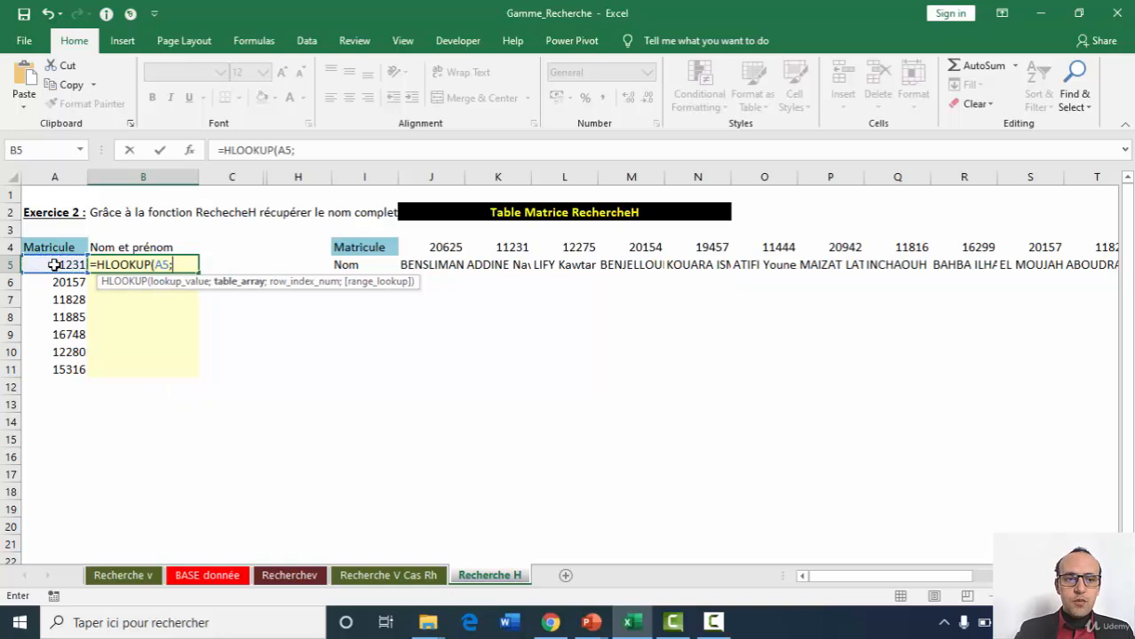
Complete B5's HLOOKUP with the table I4:AC5, row index 2 and range lookup 0.
{"action": "left_click", "coordinate": [380, 258]}
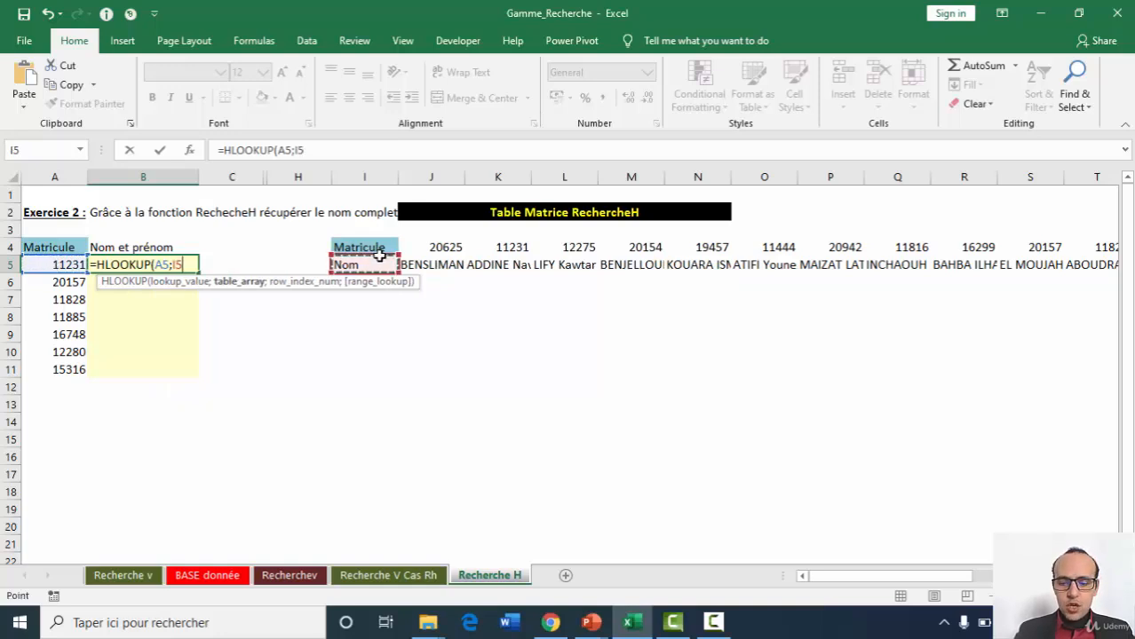
{"action": "key", "text": "Up"}
{"action": "key", "text": "ctrl+shift+Right"}
{"action": "key", "text": "ctrl+shift+Down"}
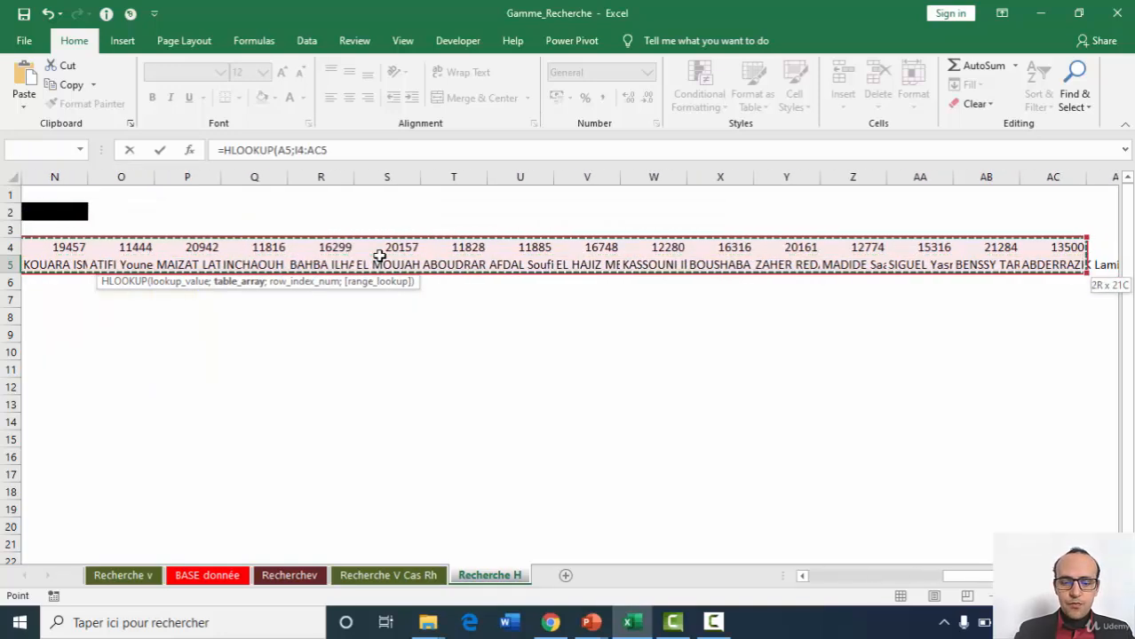
{"action": "type", "text": ";2"}
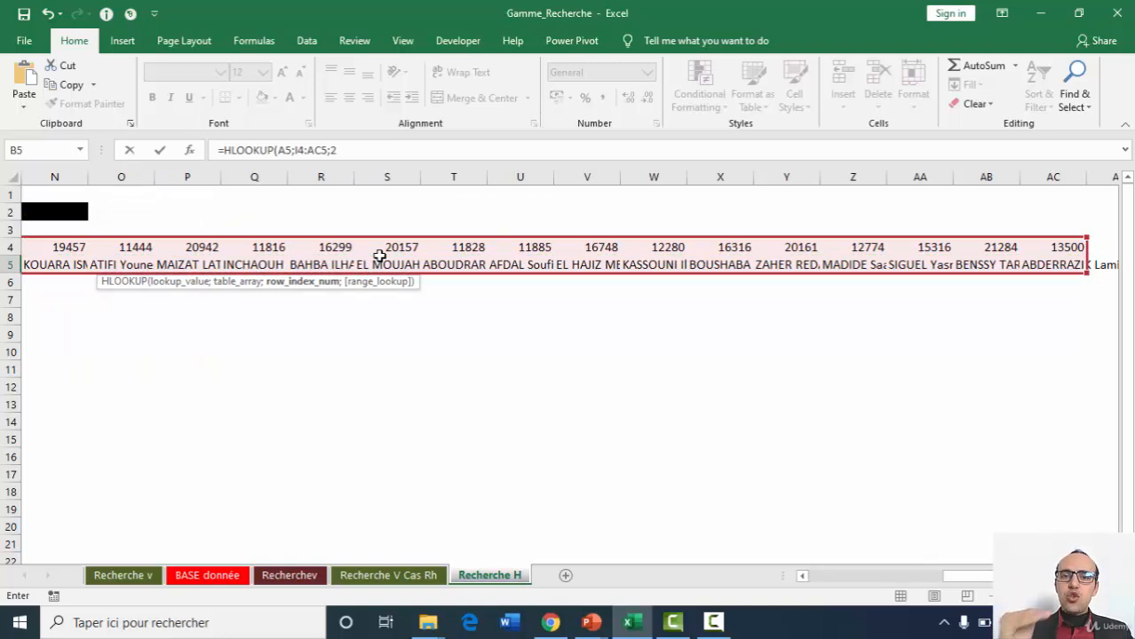
{"action": "type", "text": ";0)"}
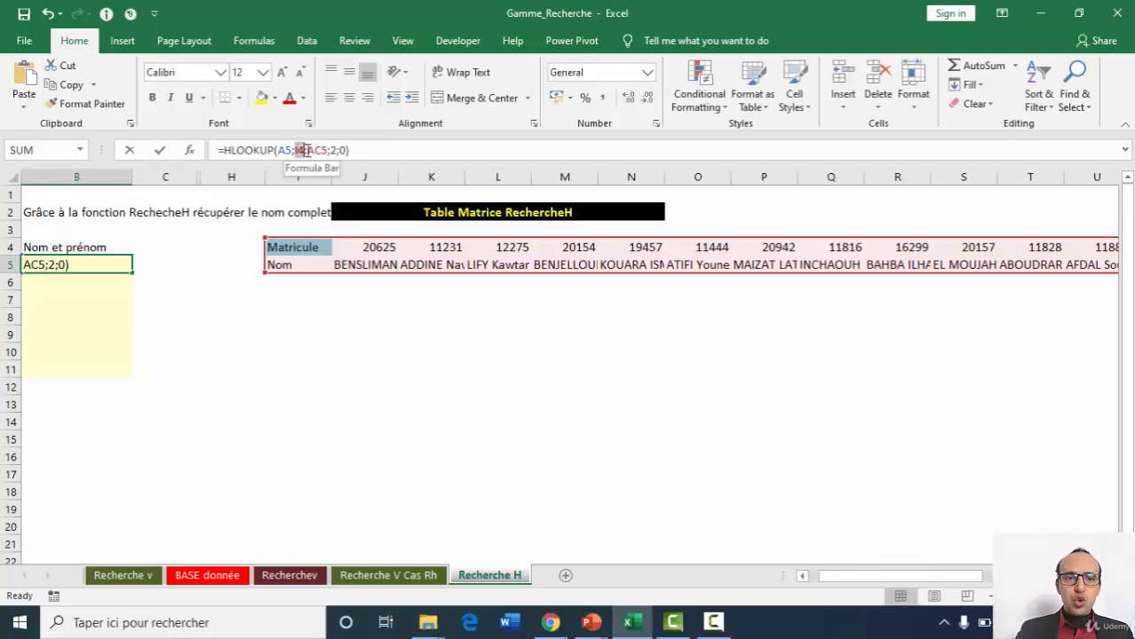
Make the HLOOKUP's table reference absolute as $I$4:$AC$5 and fill B5 down to B11.
{"action": "left_click_drag", "start_coordinate": [295, 150], "coordinate": [321, 150]}
{"action": "key", "text": "F4"}
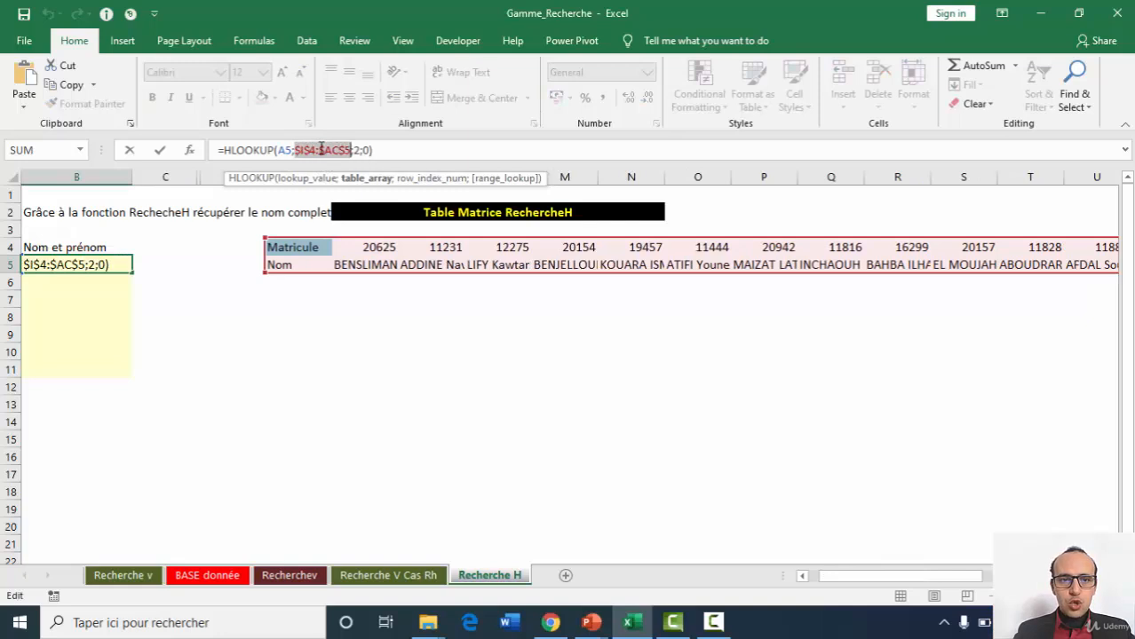
{"action": "key", "text": "Return"}
{"action": "key", "text": "Up"}
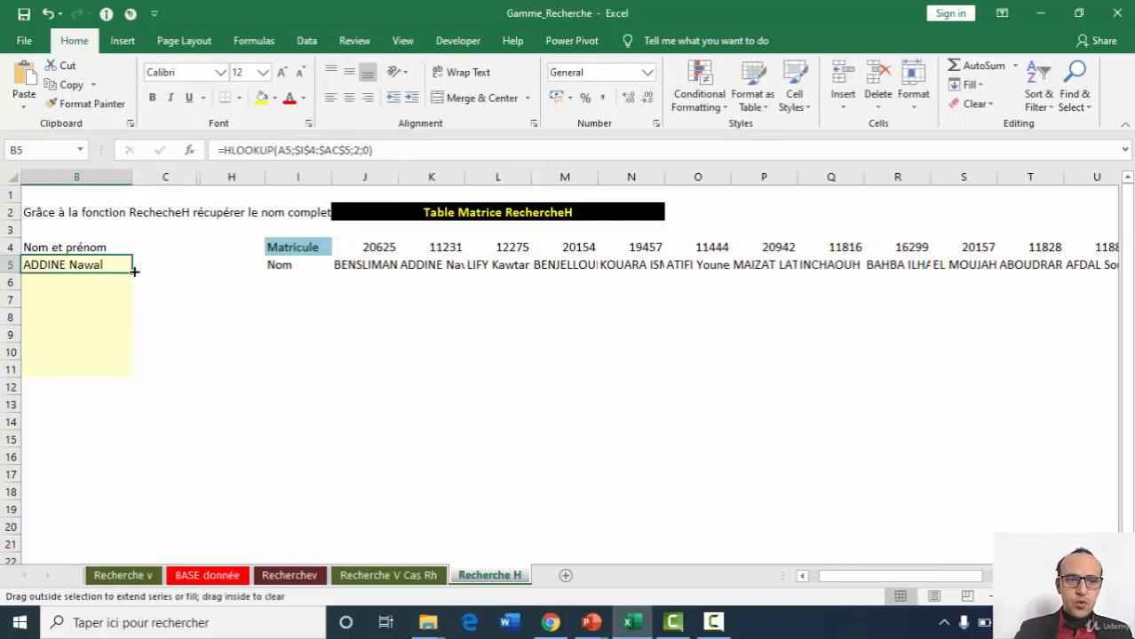
{"action": "left_click_drag", "start_coordinate": [131, 271], "coordinate": [114, 377]}
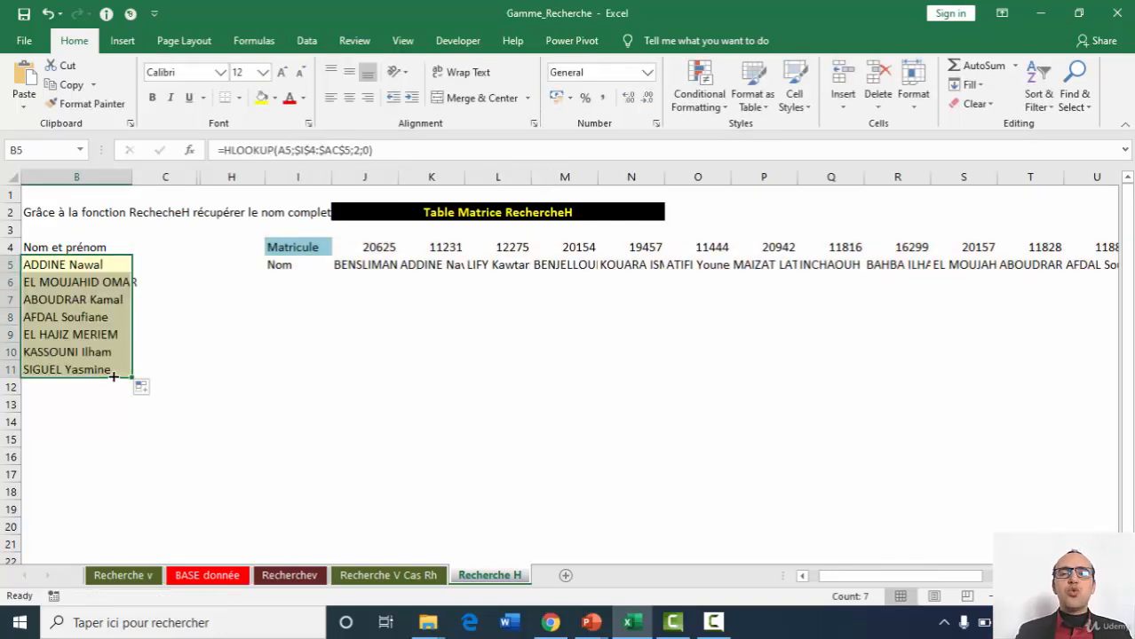